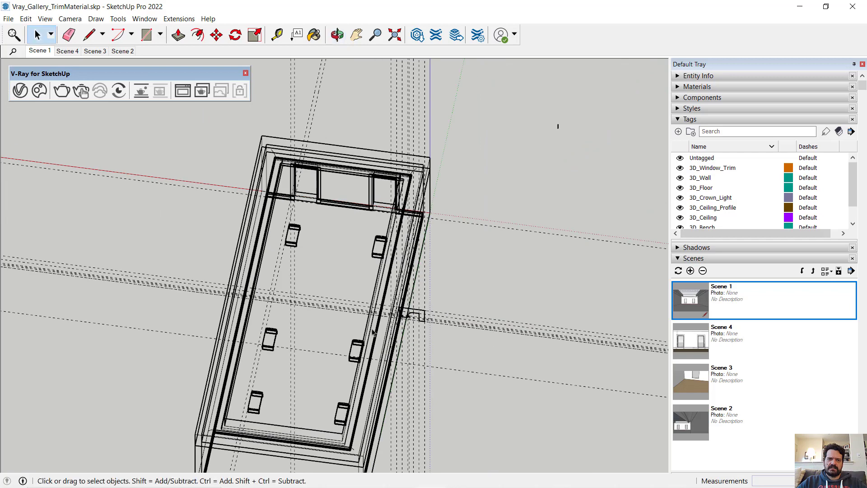
Step: Change the model's face style from wireframe to Shaded
{"action": "left_click", "coordinate": [45, 18]}
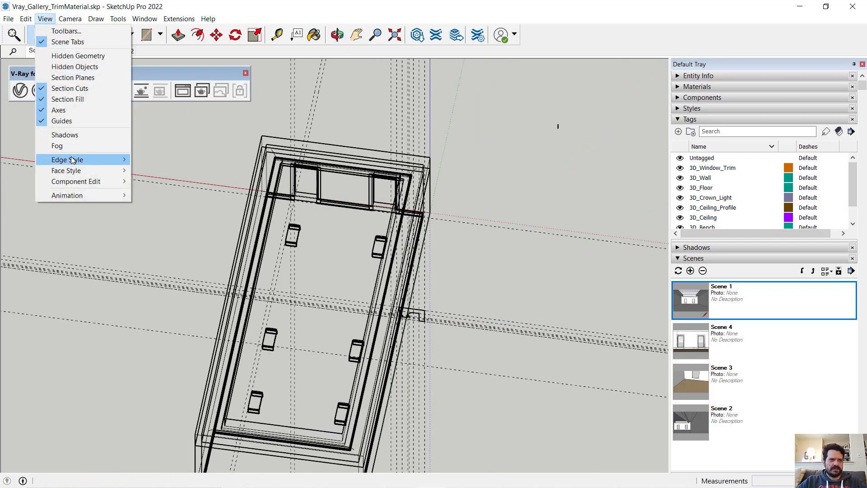
{"action": "mouse_move", "coordinate": [77, 170]}
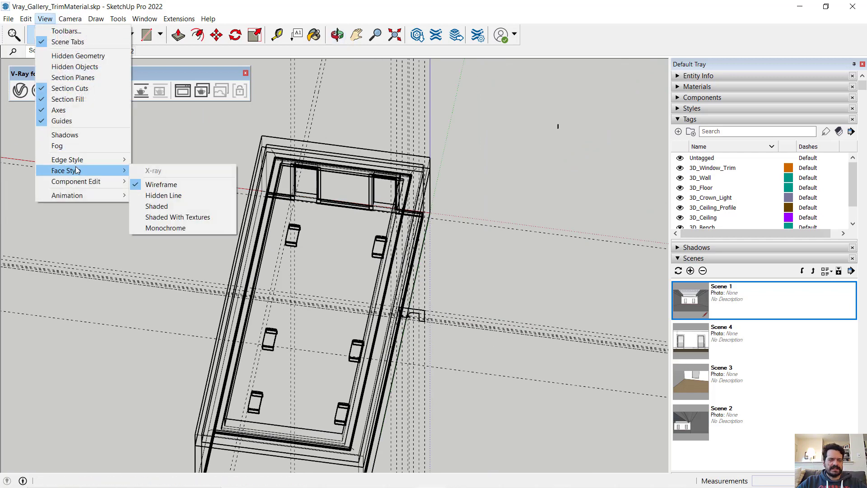
{"action": "left_click", "coordinate": [156, 206]}
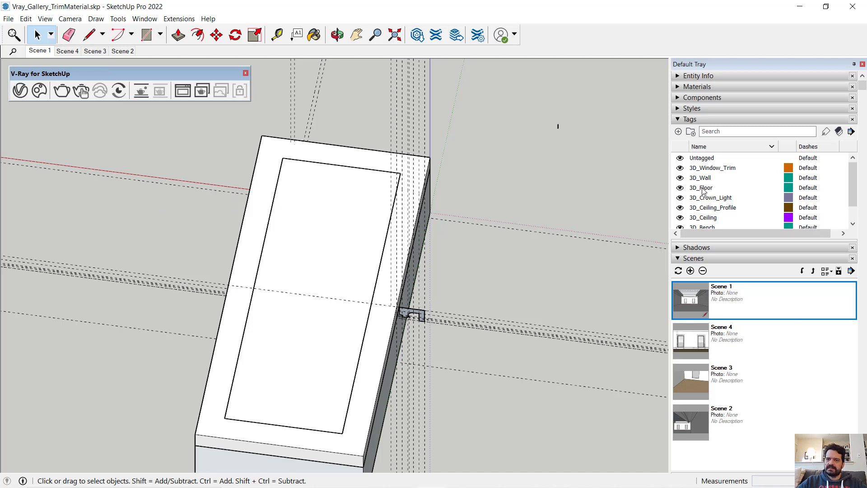
Step: Enlarge the tag list and hide the 3D_Baseboard, 3D_Ceiling_Profile, 3D_Crown_Light and 3D_Ceiling tags
{"action": "left_click_drag", "start_coordinate": [702, 238], "coordinate": [700, 280]}
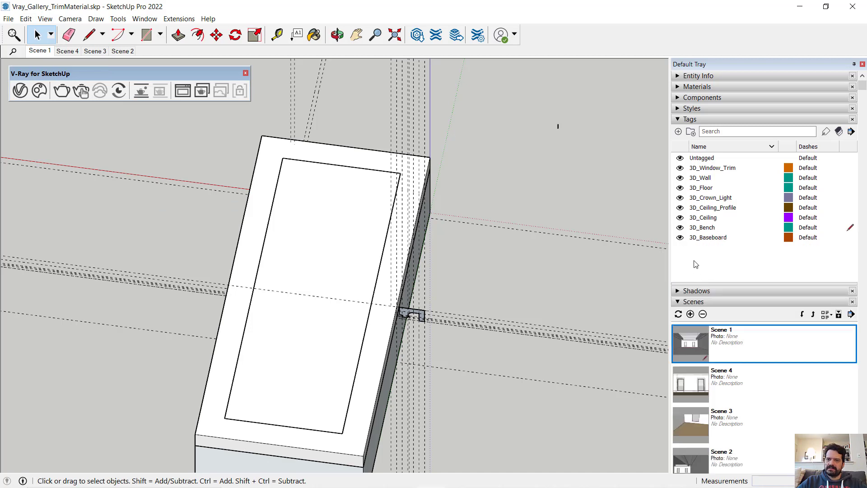
{"action": "left_click", "coordinate": [681, 238]}
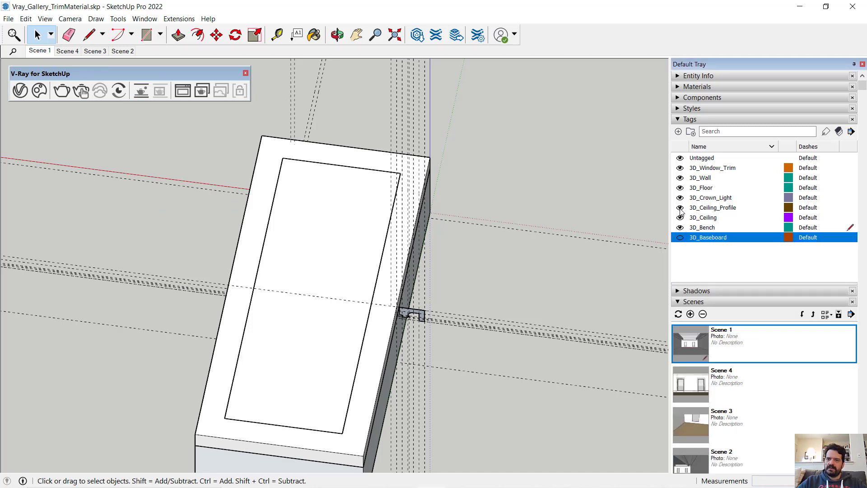
{"action": "left_click", "coordinate": [681, 207]}
{"action": "left_click", "coordinate": [680, 197]}
{"action": "left_click", "coordinate": [680, 217]}
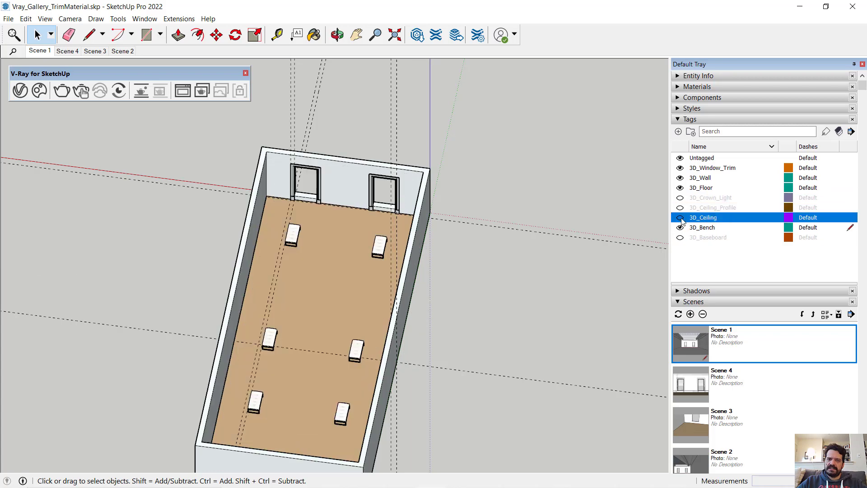
{"action": "scroll", "coordinate": [326, 224], "scroll_direction": "up", "scroll_amount": 5}
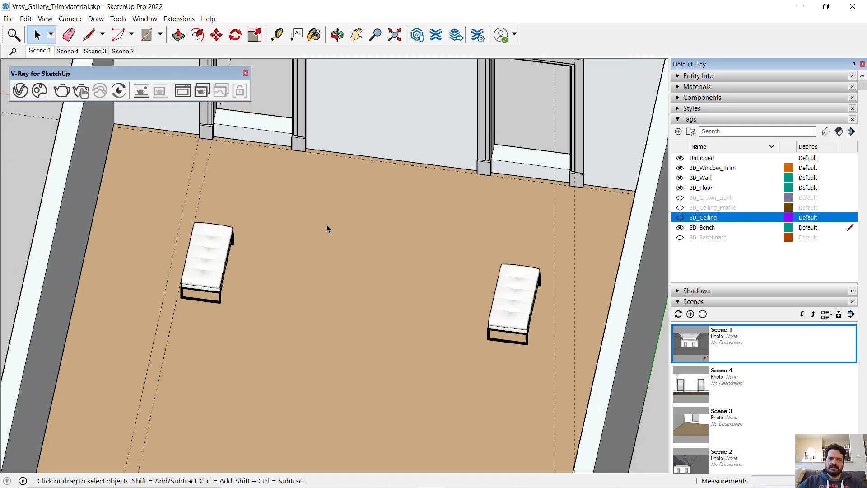
Step: Hide the 3D_Wall tag and place a guide parallel to the floor's side edge through the first window's left trim block inner corner
{"action": "left_click", "coordinate": [276, 35]}
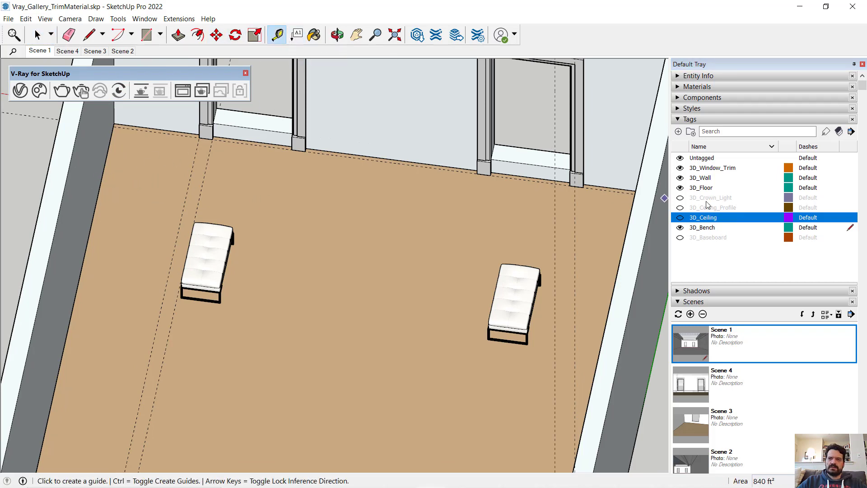
{"action": "left_click", "coordinate": [680, 178]}
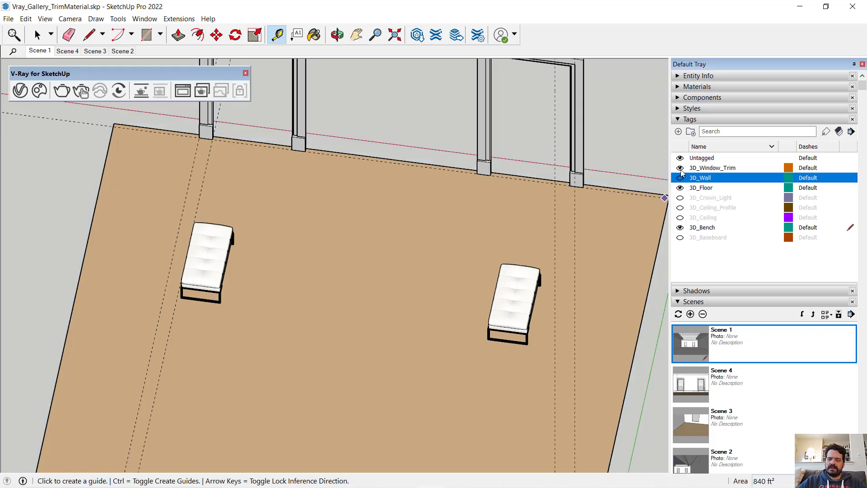
{"action": "left_click", "coordinate": [97, 201]}
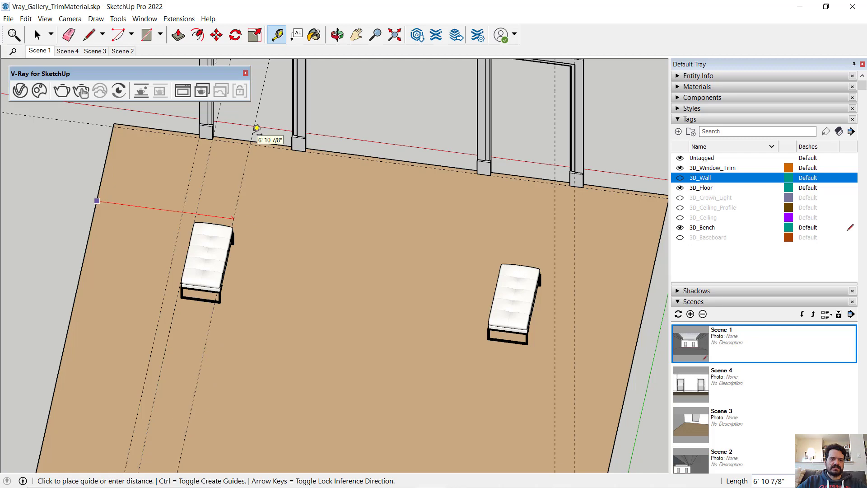
{"action": "scroll", "coordinate": [251, 128], "scroll_direction": "up", "scroll_amount": 5}
{"action": "middle_click_drag", "start_coordinate": [251, 128], "coordinate": [290, 191], "text": "shift"}
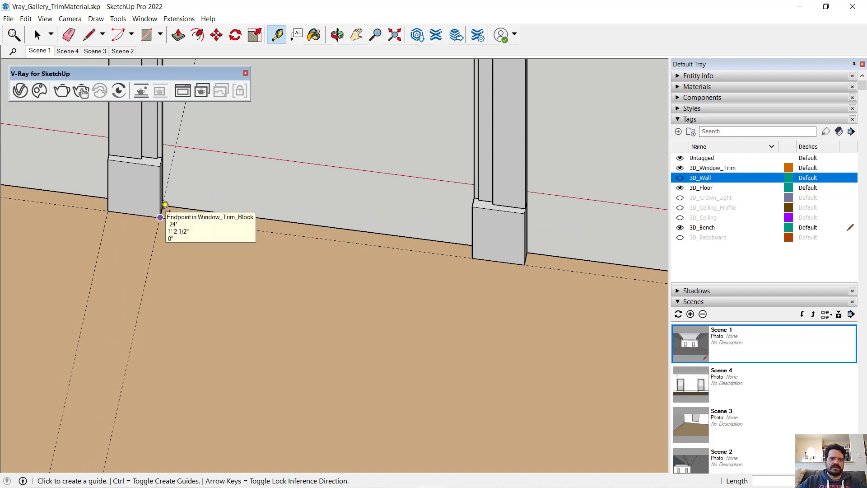
Step: Offset a guide 2' from the guide at the first window's trim block, toward the middle of the opening
{"action": "left_click", "coordinate": [153, 247]}
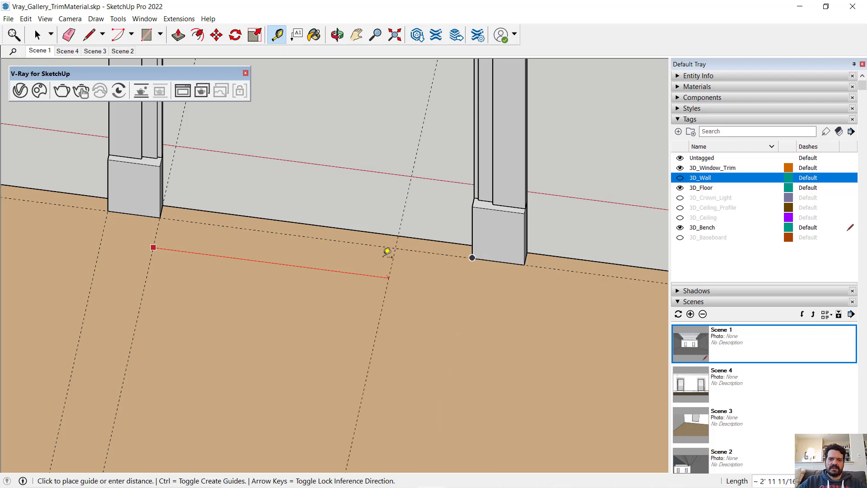
{"action": "type", "text": "2'"}
{"action": "key", "text": "Return"}
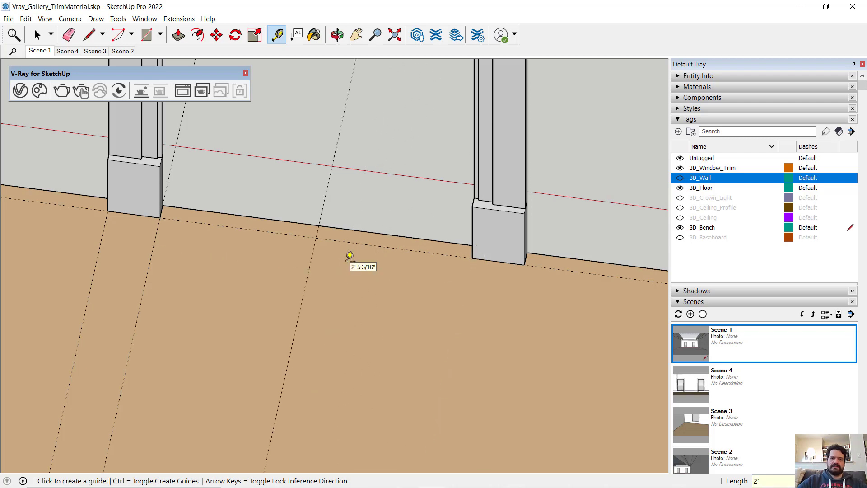
{"action": "scroll", "coordinate": [337, 298], "scroll_direction": "down", "scroll_amount": 3}
{"action": "scroll", "coordinate": [332, 297], "scroll_direction": "down", "scroll_amount": 2}
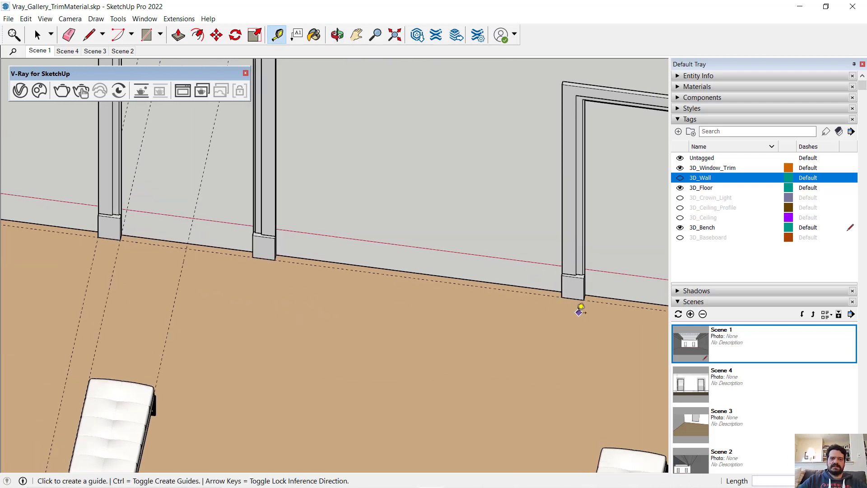
Step: Place a parallel guide at the second window's left trim block inner corner and offset another guide 2' into the opening
{"action": "left_click", "coordinate": [177, 307]}
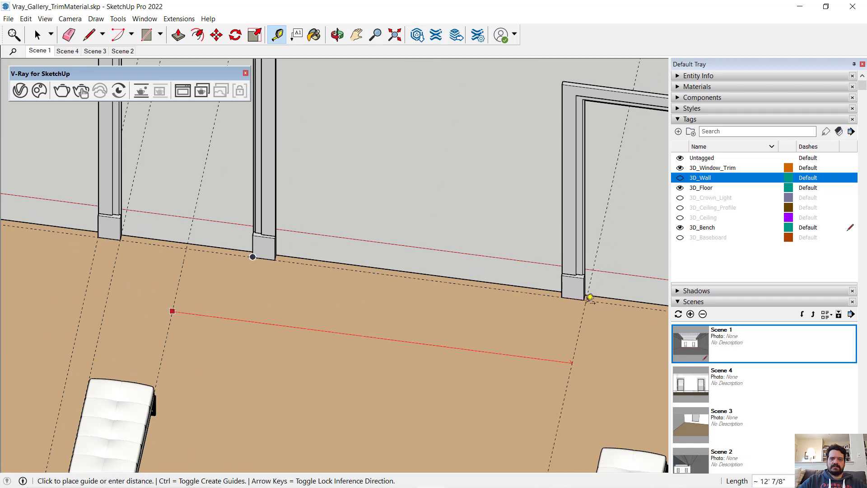
{"action": "left_click", "coordinate": [586, 302]}
{"action": "left_click", "coordinate": [577, 329]}
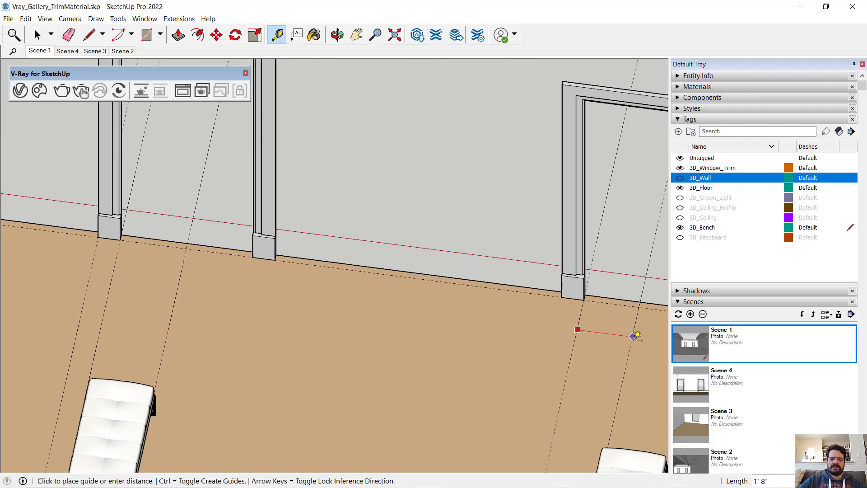
{"action": "type", "text": "2'"}
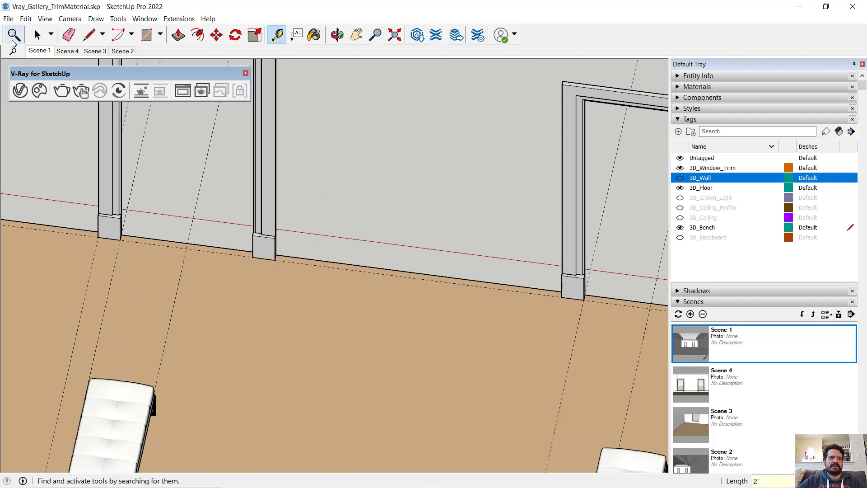
Step: Switch the camera to the Top standard view to see the benches and guides in plan
{"action": "left_click", "coordinate": [38, 35]}
{"action": "scroll", "coordinate": [212, 251], "scroll_direction": "down", "scroll_amount": 2}
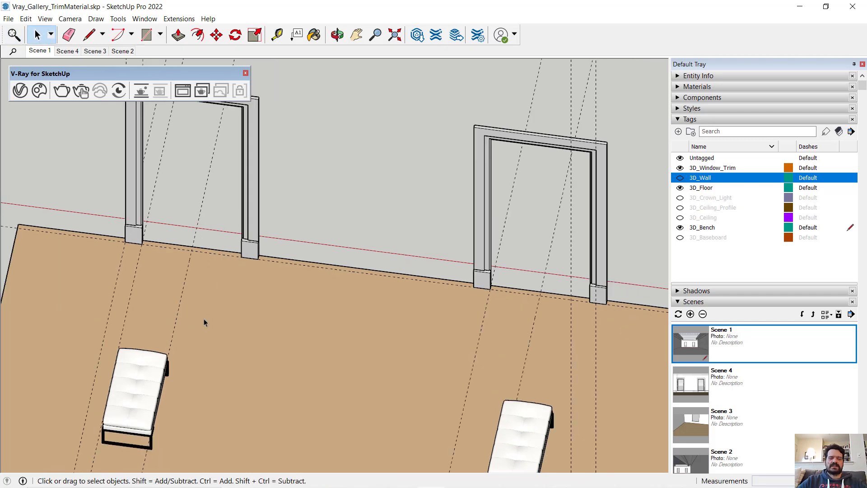
{"action": "left_click", "coordinate": [70, 19]}
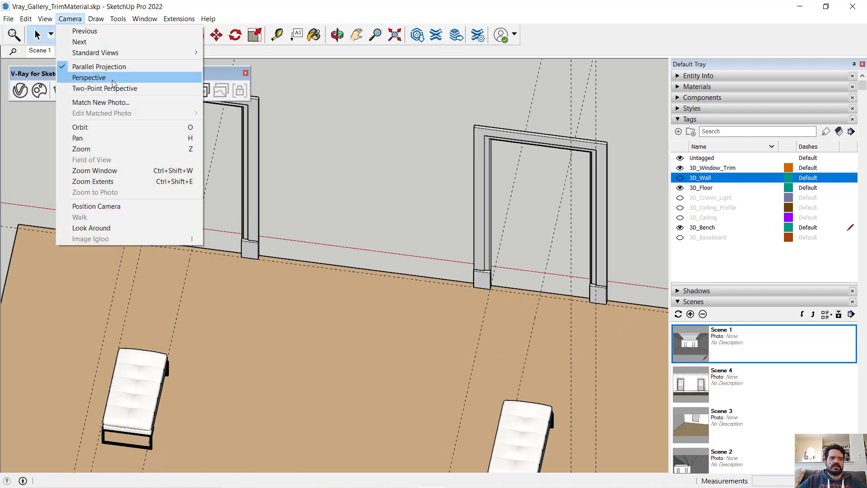
{"action": "mouse_move", "coordinate": [181, 53]}
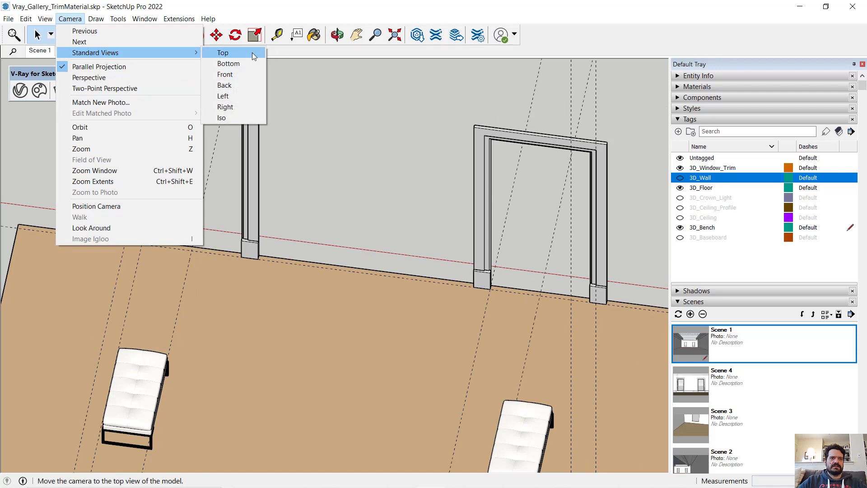
{"action": "left_click", "coordinate": [216, 52]}
{"action": "scroll", "coordinate": [420, 196], "scroll_direction": "down", "scroll_amount": 2}
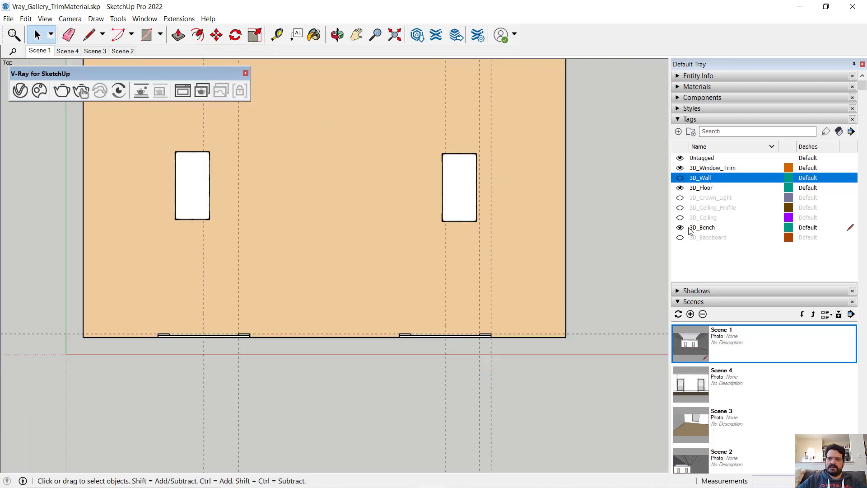
Step: Hide the 3D_Floor and 3D_Window_Trim tags, leaving the benches and guides displayed
{"action": "left_click", "coordinate": [680, 187]}
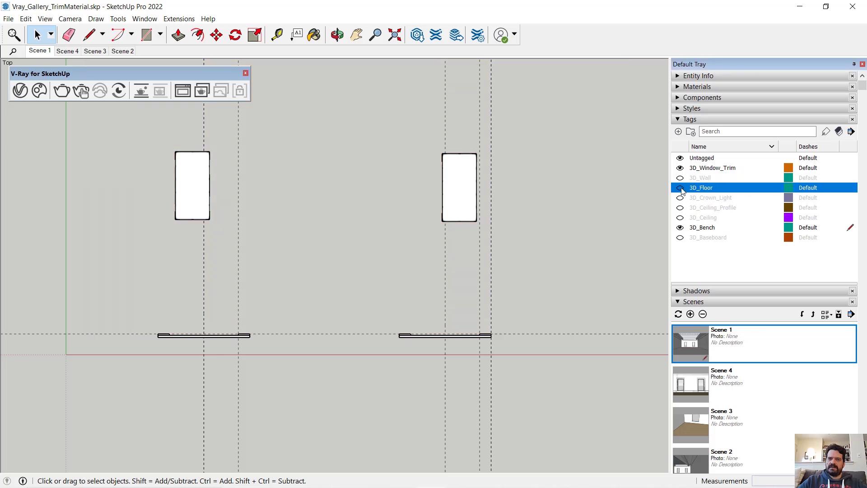
{"action": "left_click", "coordinate": [680, 168]}
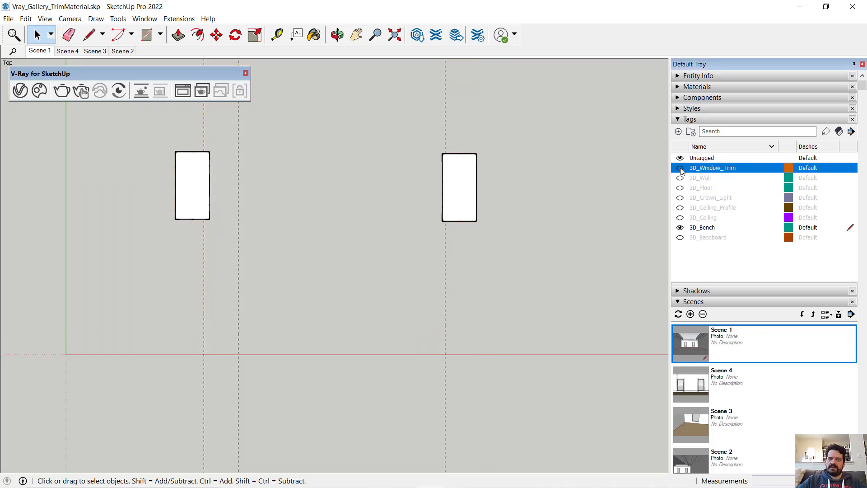
{"action": "left_click", "coordinate": [680, 168]}
{"action": "left_click", "coordinate": [680, 168]}
Step: Move the selected bench by its base frame's midpoint onto the dashed guide line so the bench is centred on it
{"action": "scroll", "coordinate": [472, 213], "scroll_direction": "up", "scroll_amount": 3}
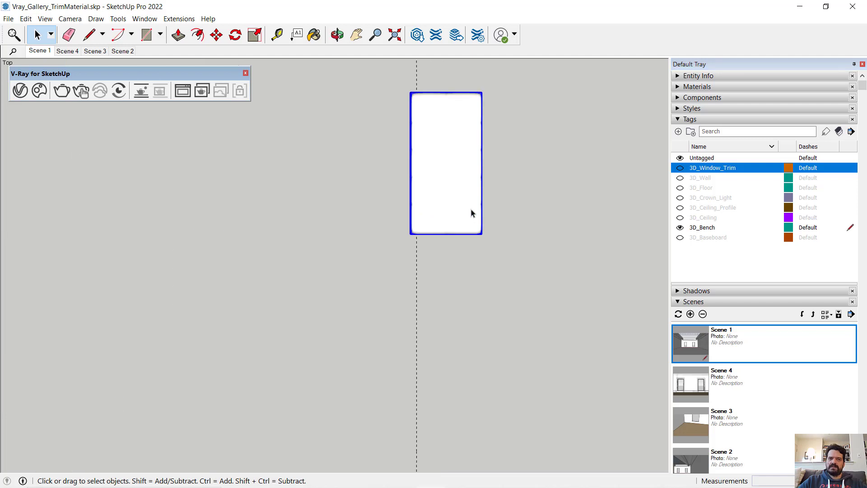
{"action": "left_click", "coordinate": [216, 34]}
{"action": "scroll", "coordinate": [450, 248], "scroll_direction": "up", "scroll_amount": 3}
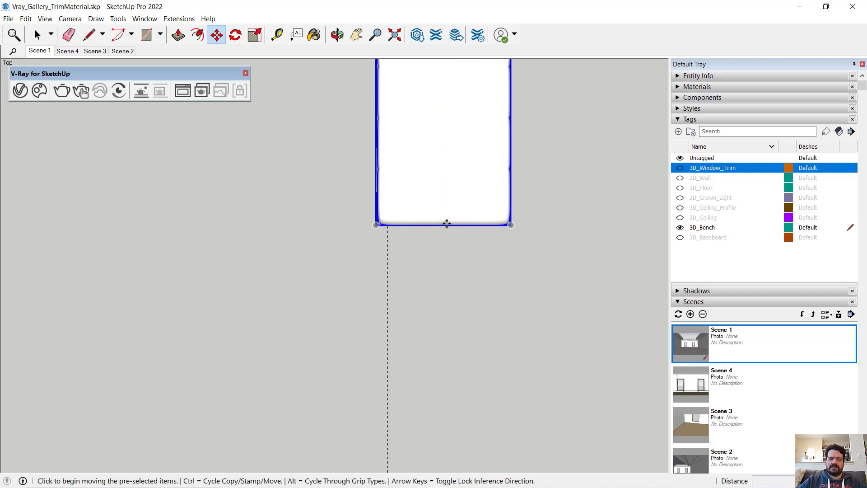
{"action": "scroll", "coordinate": [446, 223], "scroll_direction": "up", "scroll_amount": 2}
{"action": "middle_click_drag", "start_coordinate": [180, 215], "coordinate": [412, 201]}
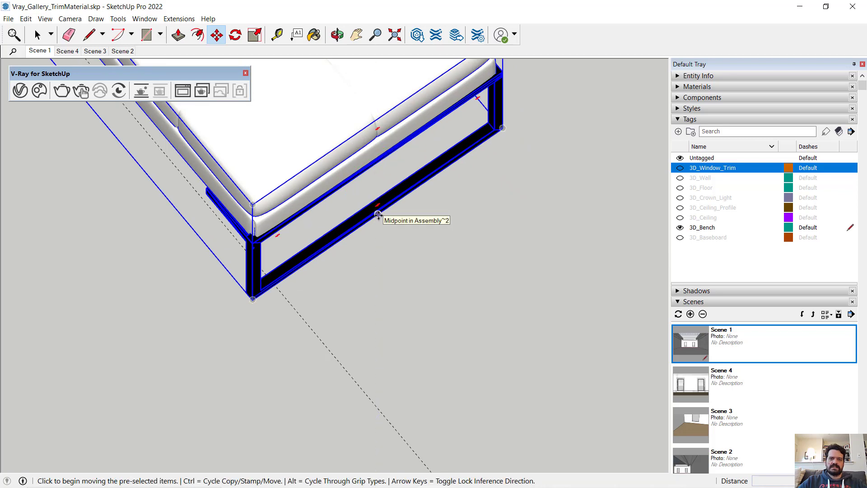
{"action": "scroll", "coordinate": [377, 212], "scroll_direction": "up", "scroll_amount": 2}
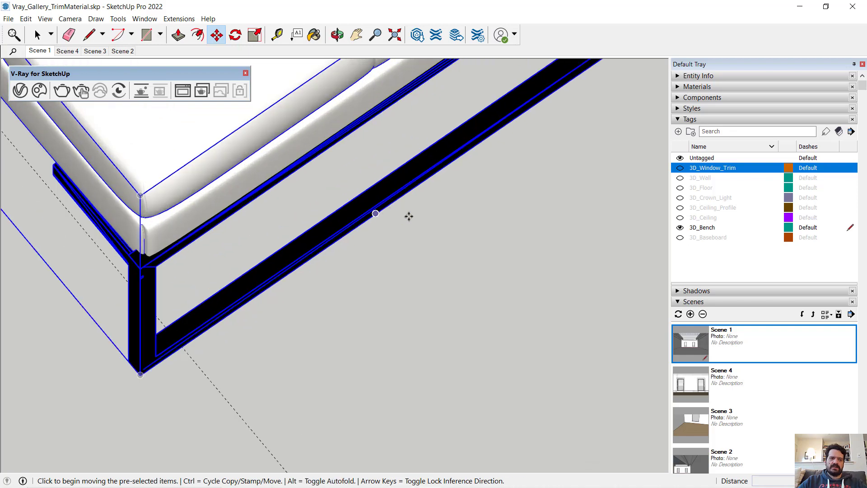
{"action": "middle_click_drag", "start_coordinate": [408, 215], "coordinate": [224, 250]}
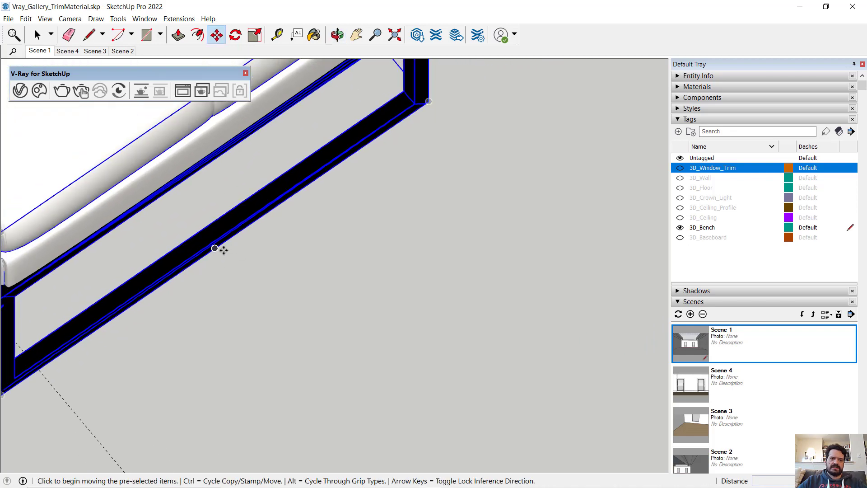
{"action": "left_click", "coordinate": [216, 249]}
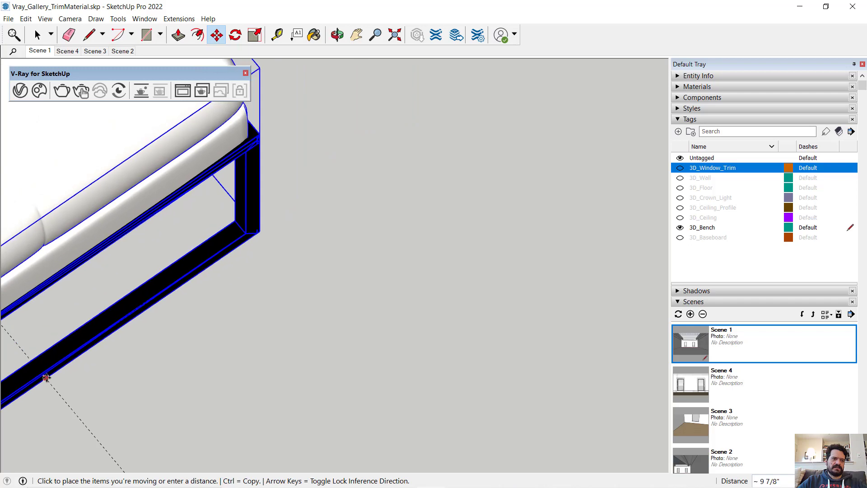
{"action": "left_click", "coordinate": [46, 378]}
{"action": "scroll", "coordinate": [102, 356], "scroll_direction": "down", "scroll_amount": 7}
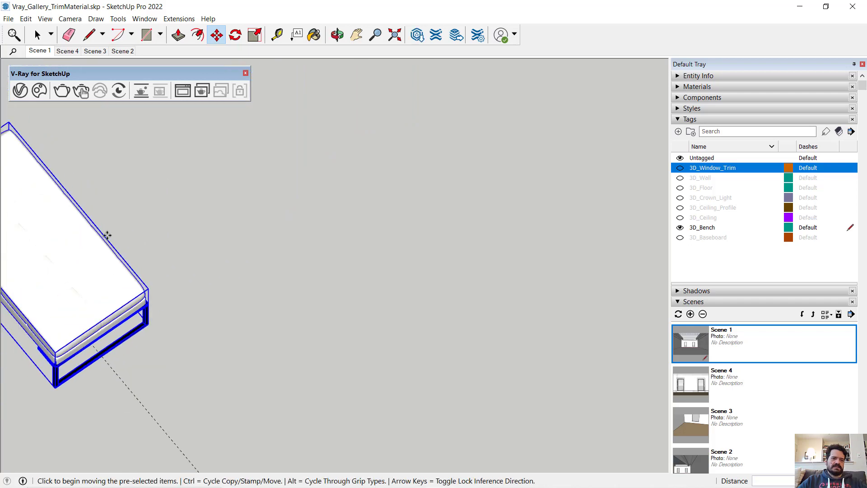
{"action": "middle_click_drag", "start_coordinate": [86, 208], "coordinate": [435, 339], "text": "shift"}
{"action": "middle_click_drag", "start_coordinate": [179, 112], "coordinate": [362, 303], "text": "shift"}
{"action": "middle_click_drag", "start_coordinate": [140, 120], "coordinate": [330, 345], "text": "shift"}
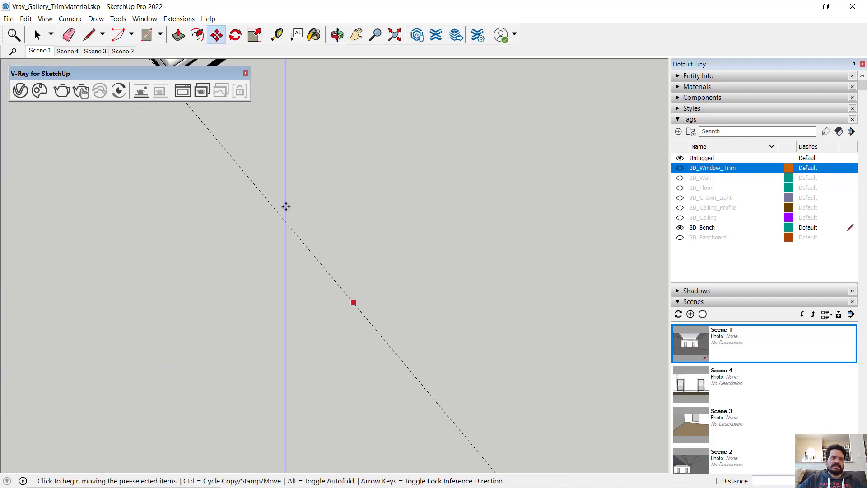
{"action": "middle_click_drag", "start_coordinate": [254, 147], "coordinate": [367, 361], "text": "shift"}
{"action": "scroll", "coordinate": [367, 361], "scroll_direction": "up", "scroll_amount": 2}
{"action": "scroll", "coordinate": [343, 273], "scroll_direction": "up", "scroll_amount": 3}
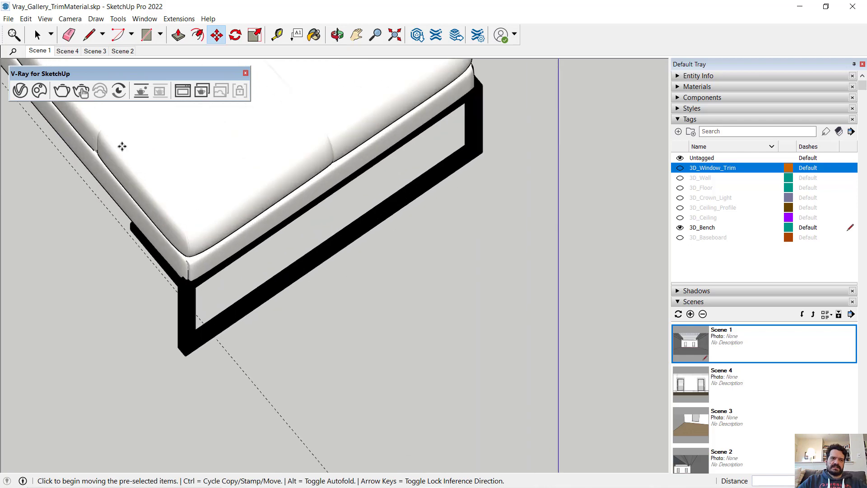
{"action": "key", "text": "space"}
{"action": "left_click", "coordinate": [310, 259]}
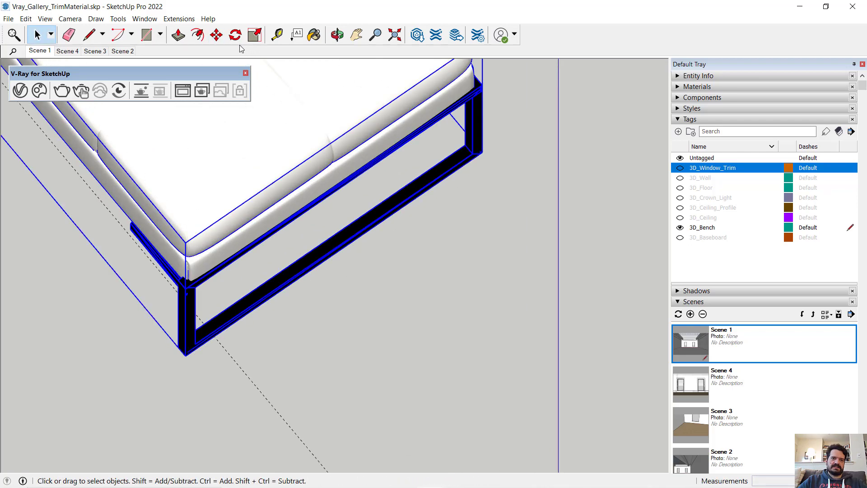
{"action": "key", "text": "m"}
{"action": "middle_click_drag", "start_coordinate": [420, 368], "coordinate": [353, 302]}
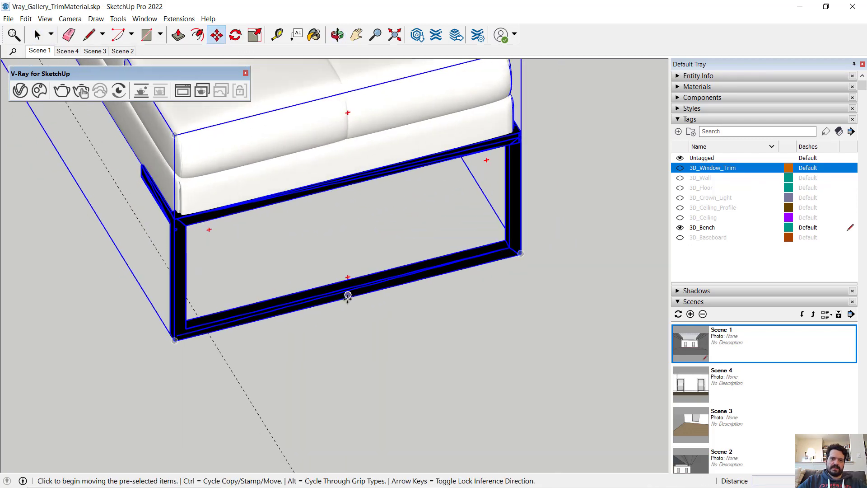
{"action": "scroll", "coordinate": [347, 302], "scroll_direction": "down", "scroll_amount": 6}
{"action": "left_click", "coordinate": [36, 34]}
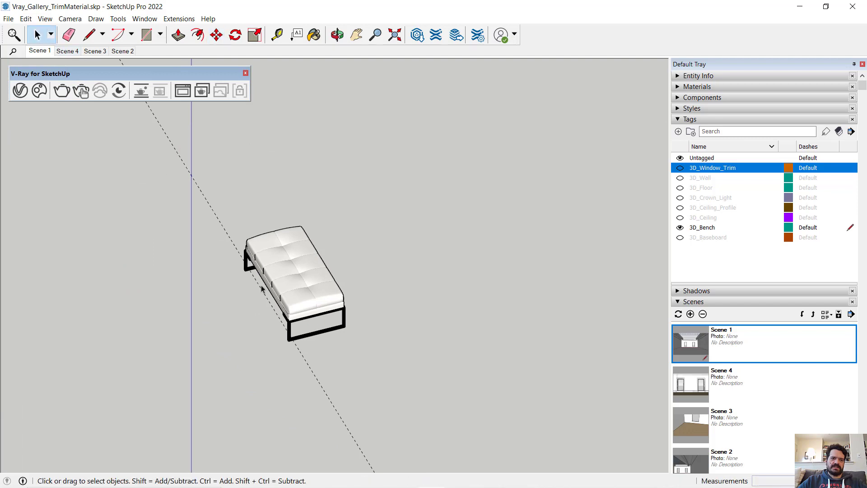
Step: Move the remaining bench in the single-guide row by its base frame's bottom midpoint onto the dashed guide
{"action": "left_click", "coordinate": [301, 300]}
{"action": "scroll", "coordinate": [319, 335], "scroll_direction": "up", "scroll_amount": 3}
{"action": "scroll", "coordinate": [320, 335], "scroll_direction": "up", "scroll_amount": 3}
{"action": "left_click", "coordinate": [217, 34]}
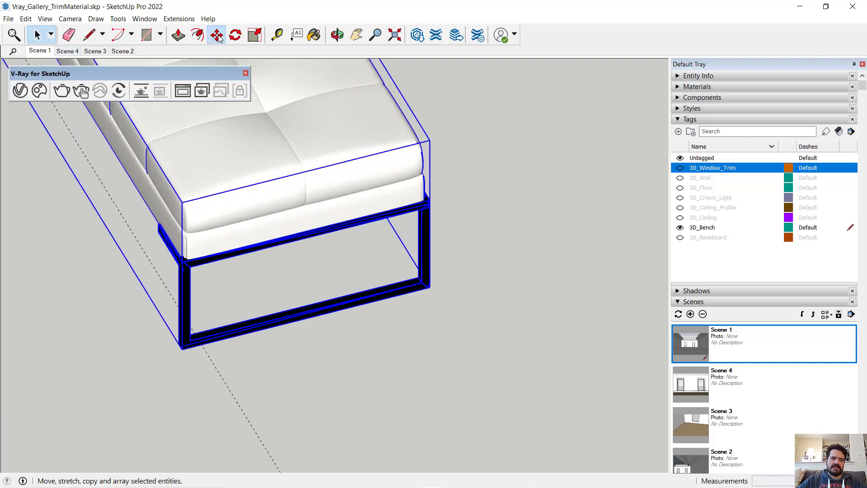
{"action": "left_click", "coordinate": [306, 319]}
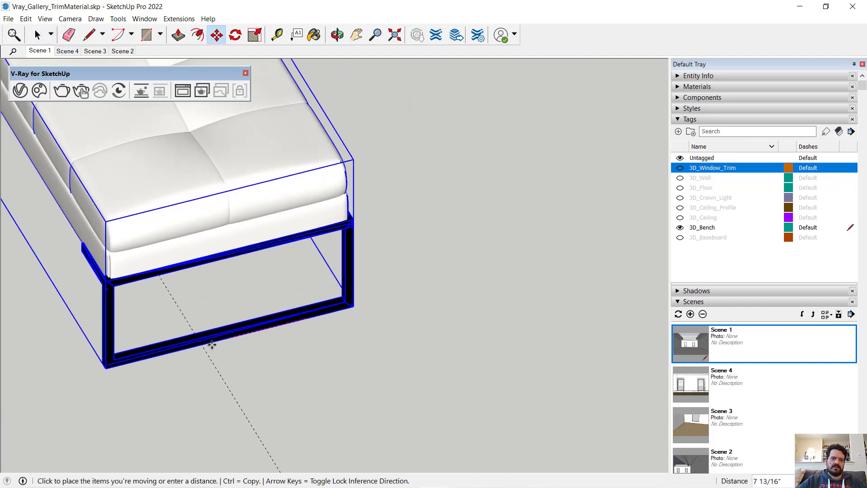
{"action": "left_click", "coordinate": [203, 346]}
Step: Centre the first bench of the row with two parallel guides by moving its end frame's bottom midpoint onto the nearest guide
{"action": "scroll", "coordinate": [253, 384], "scroll_direction": "down", "scroll_amount": 8}
{"action": "scroll", "coordinate": [245, 418], "scroll_direction": "down", "scroll_amount": 1}
{"action": "middle_click_drag", "start_coordinate": [253, 367], "coordinate": [482, 279], "text": "shift"}
{"action": "scroll", "coordinate": [271, 365], "scroll_direction": "up", "scroll_amount": 5}
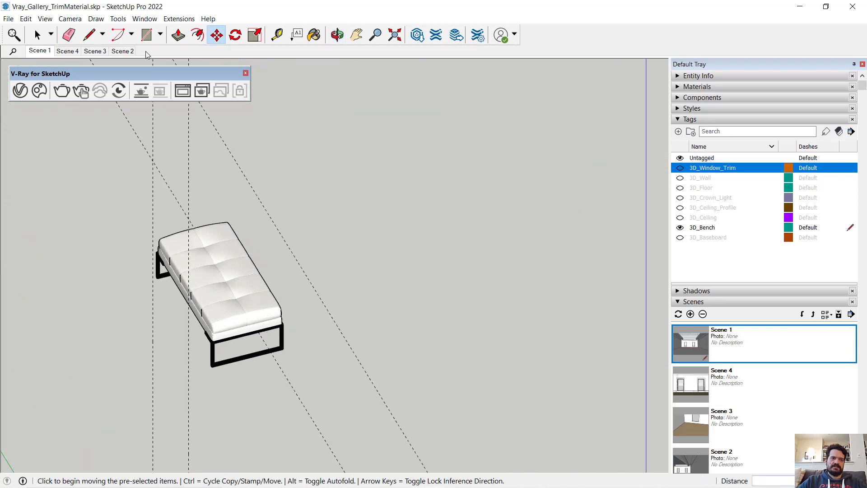
{"action": "left_click", "coordinate": [37, 34]}
{"action": "left_click", "coordinate": [205, 274]}
{"action": "left_click", "coordinate": [216, 35]}
{"action": "scroll", "coordinate": [262, 411], "scroll_direction": "up", "scroll_amount": 3}
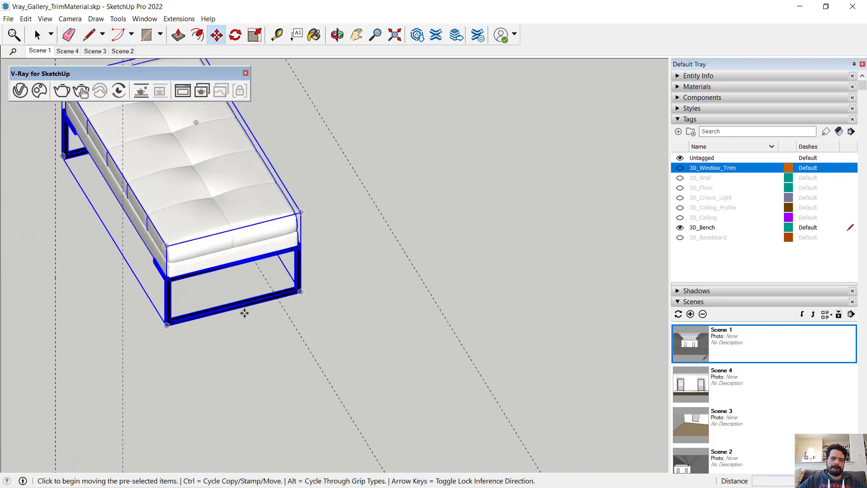
{"action": "scroll", "coordinate": [232, 311], "scroll_direction": "up", "scroll_amount": 2}
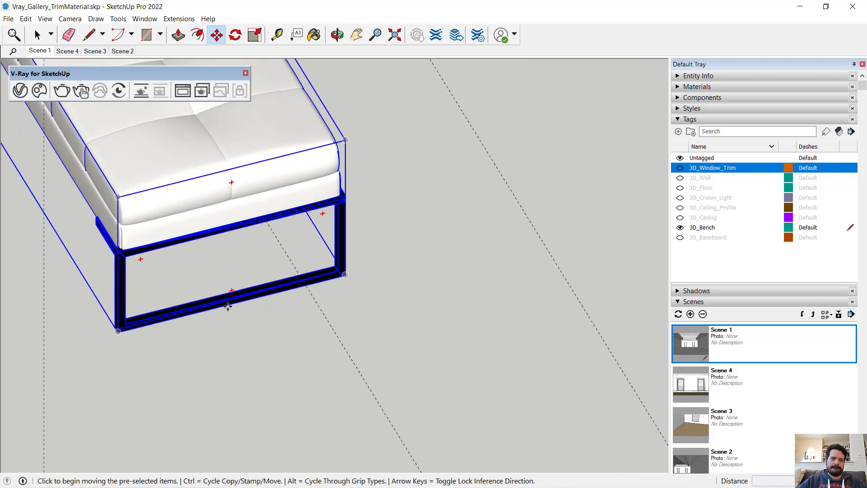
{"action": "left_click", "coordinate": [228, 306]}
{"action": "left_click", "coordinate": [310, 286]}
Step: Move the middle bench of the double-guide row by its end frame's bottom midpoint onto the same centre guide
{"action": "scroll", "coordinate": [390, 417], "scroll_direction": "down", "scroll_amount": 3}
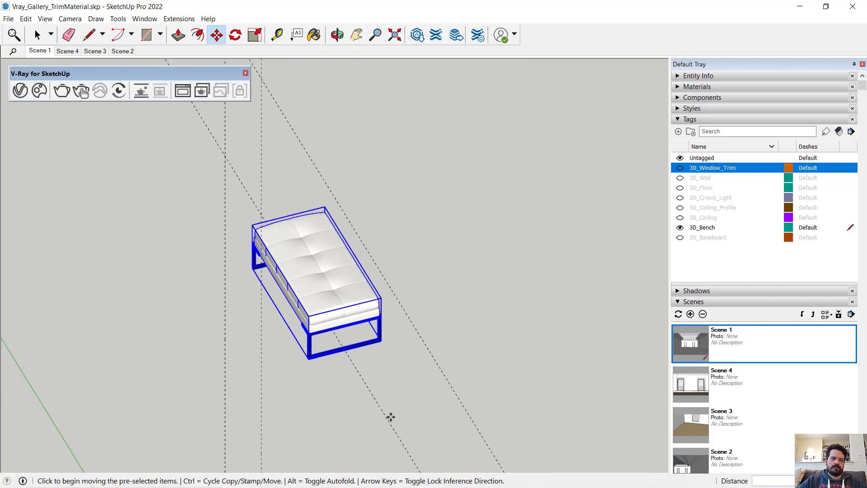
{"action": "middle_click_drag", "start_coordinate": [390, 416], "coordinate": [250, 373]}
{"action": "scroll", "coordinate": [249, 374], "scroll_direction": "up", "scroll_amount": 3}
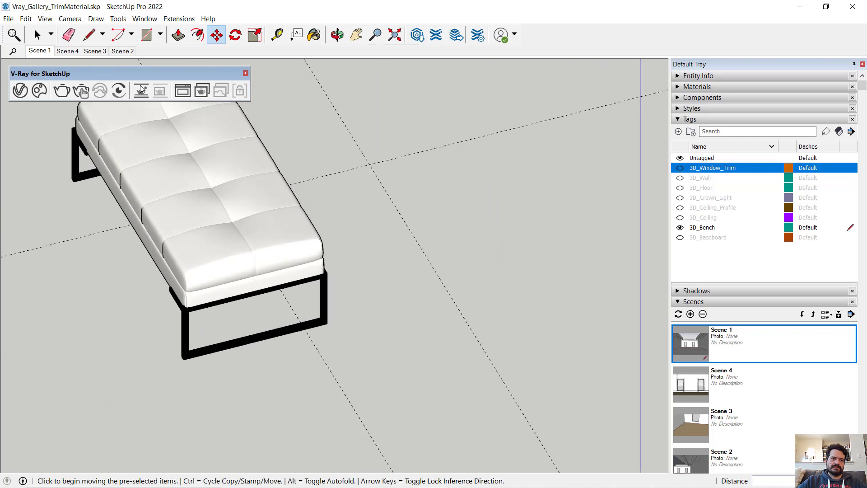
{"action": "left_click", "coordinate": [37, 34]}
{"action": "left_click", "coordinate": [186, 242]}
{"action": "key", "text": "m"}
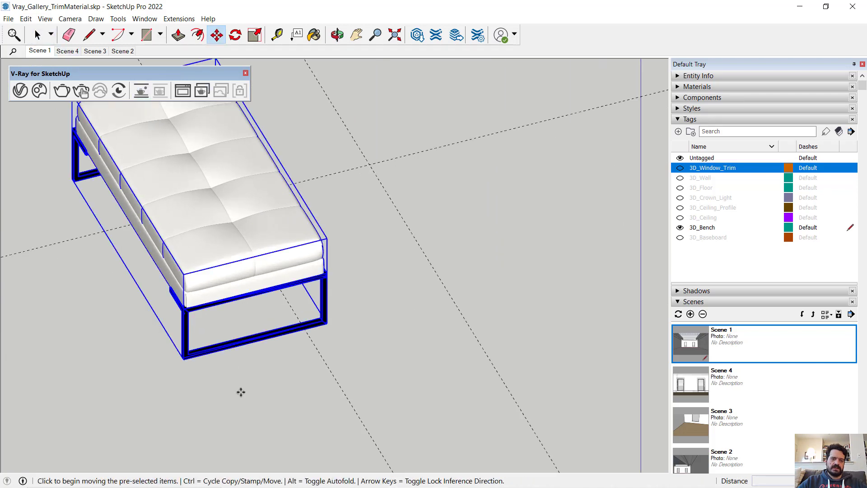
{"action": "scroll", "coordinate": [262, 310], "scroll_direction": "up", "scroll_amount": 3}
{"action": "left_click", "coordinate": [266, 293]}
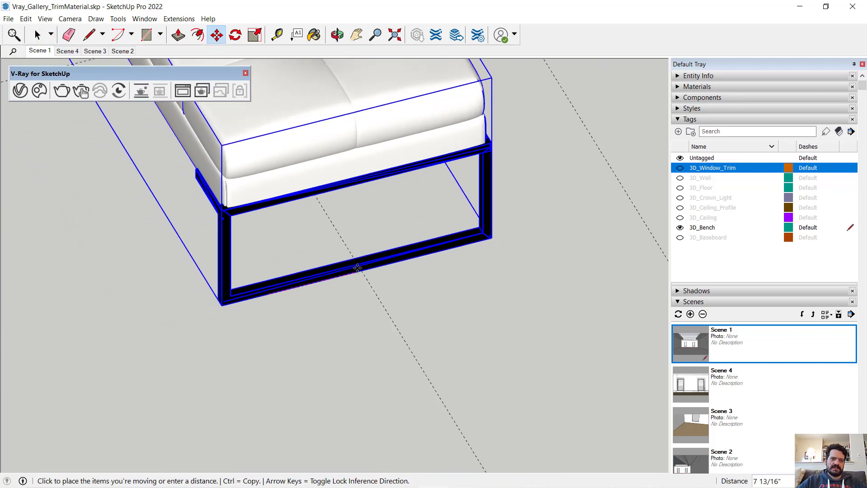
{"action": "left_click", "coordinate": [362, 270]}
Step: Move the double-guide row's last bench, nearest the origin, by its end frame's bottom midpoint onto the centre guide
{"action": "scroll", "coordinate": [371, 300], "scroll_direction": "down", "scroll_amount": 8}
{"action": "mouse_move", "coordinate": [421, 358]}
{"action": "middle_mouse_down", "text": "shift"}
{"action": "mouse_move", "coordinate": [271, 274]}
{"action": "mouse_move", "coordinate": [236, 210]}
{"action": "middle_mouse_up", "text": "shift"}
{"action": "middle_click_drag", "start_coordinate": [309, 368], "coordinate": [265, 287], "text": "shift"}
{"action": "scroll", "coordinate": [266, 286], "scroll_direction": "up", "scroll_amount": 6}
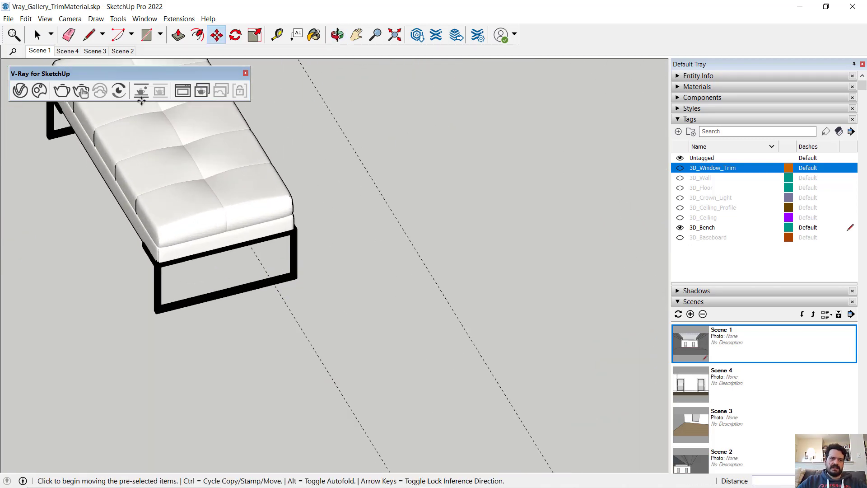
{"action": "left_click", "coordinate": [38, 34]}
{"action": "left_click", "coordinate": [176, 115]}
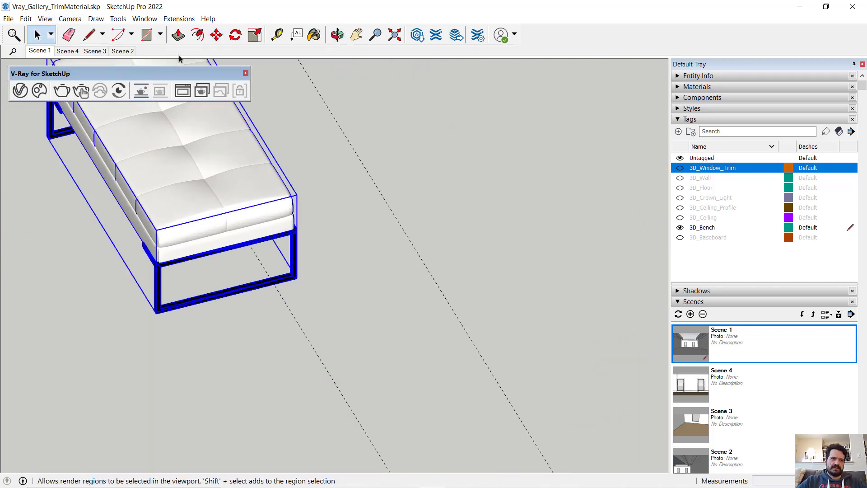
{"action": "left_click", "coordinate": [212, 38]}
{"action": "scroll", "coordinate": [213, 321], "scroll_direction": "up", "scroll_amount": 4}
{"action": "left_click", "coordinate": [234, 277]}
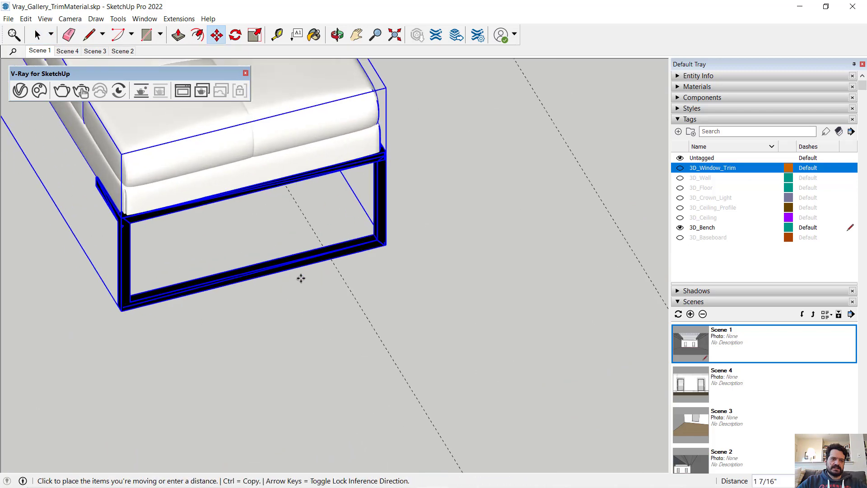
{"action": "left_click", "coordinate": [326, 253]}
Step: Show the 3D_Floor tag so the floor is displayed beneath the benches and guides
{"action": "scroll", "coordinate": [378, 345], "scroll_direction": "down", "scroll_amount": 3}
{"action": "scroll", "coordinate": [378, 346], "scroll_direction": "down", "scroll_amount": 5}
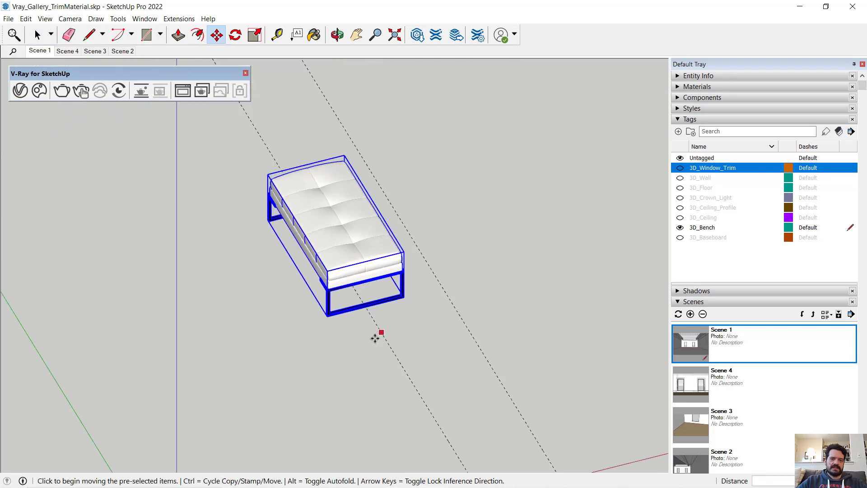
{"action": "middle_click_drag", "start_coordinate": [304, 334], "coordinate": [343, 234]}
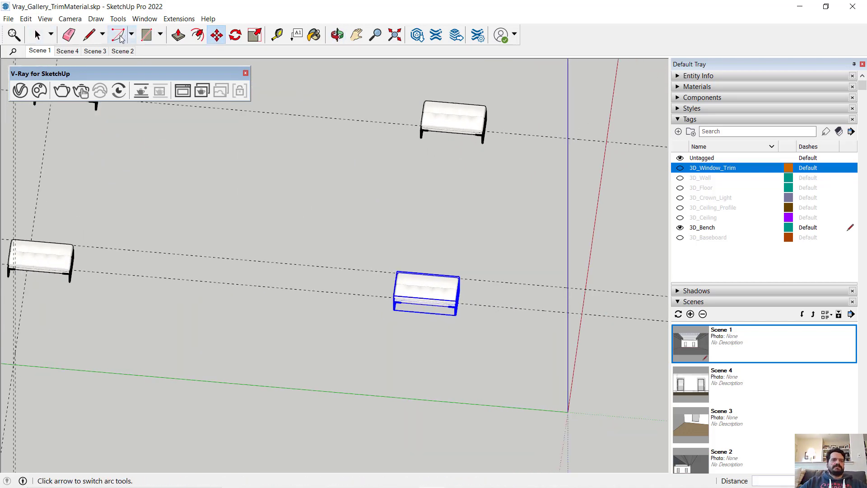
{"action": "left_click", "coordinate": [277, 35]}
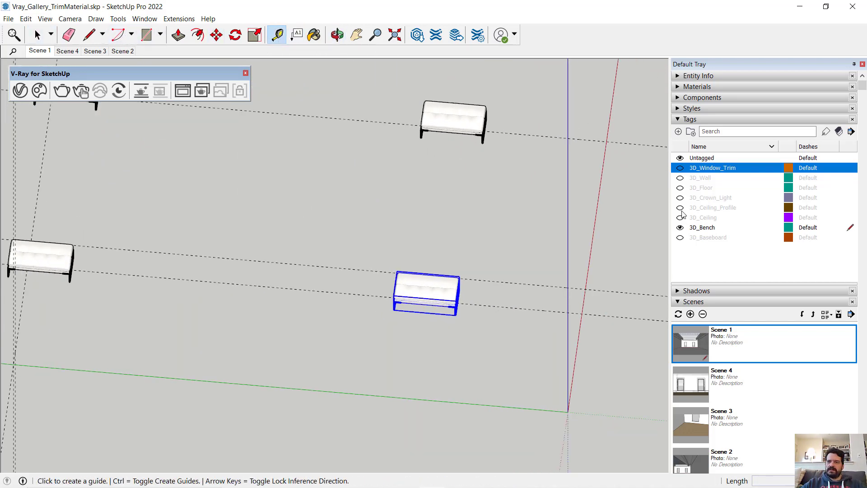
{"action": "left_click", "coordinate": [680, 177]}
{"action": "left_click", "coordinate": [680, 177]}
{"action": "left_click", "coordinate": [680, 188]}
{"action": "middle_click_drag", "start_coordinate": [504, 238], "coordinate": [441, 217]}
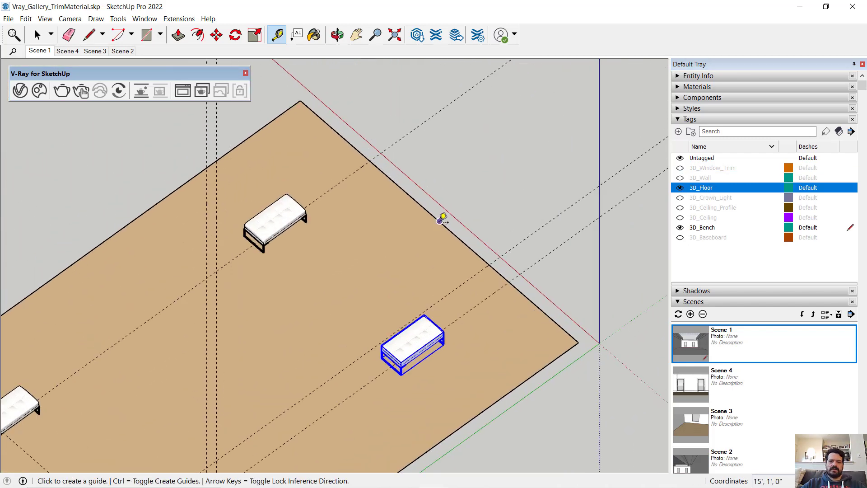
Step: Place cross guides over the floor with the Tape Measure: one 9' in from the short edge, and two more spaced 18' apart
{"action": "left_click", "coordinate": [439, 221]}
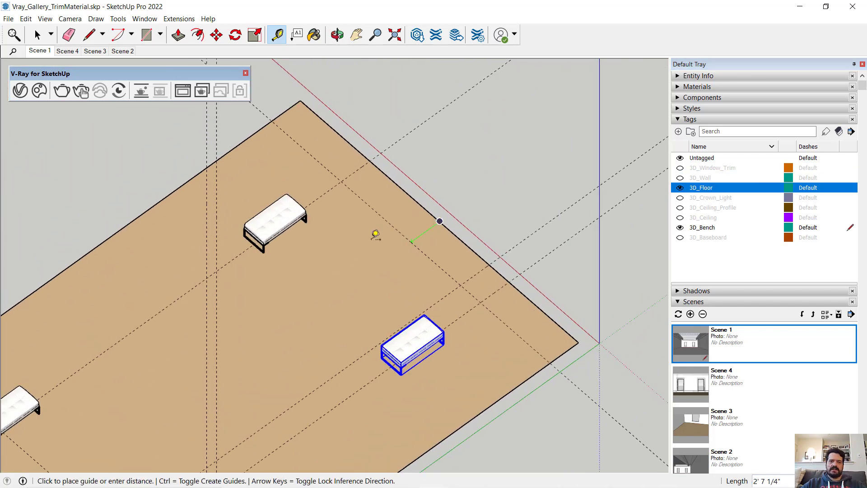
{"action": "left_click", "coordinate": [308, 255]}
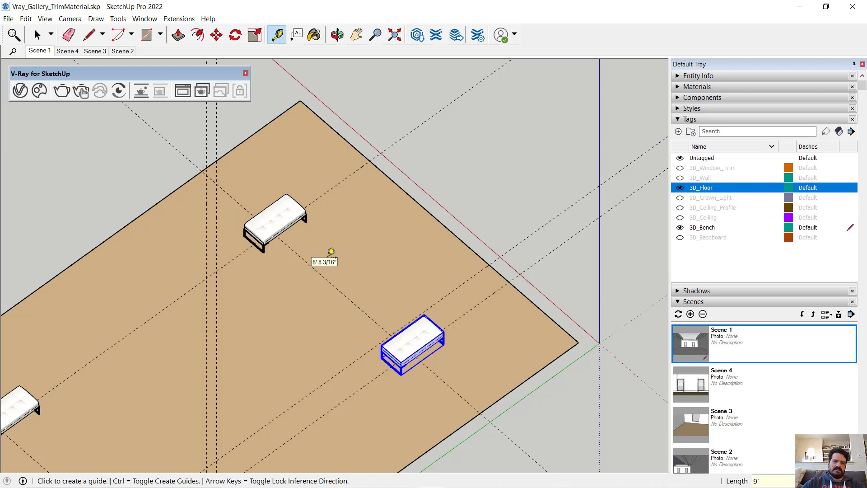
{"action": "left_click", "coordinate": [330, 282]}
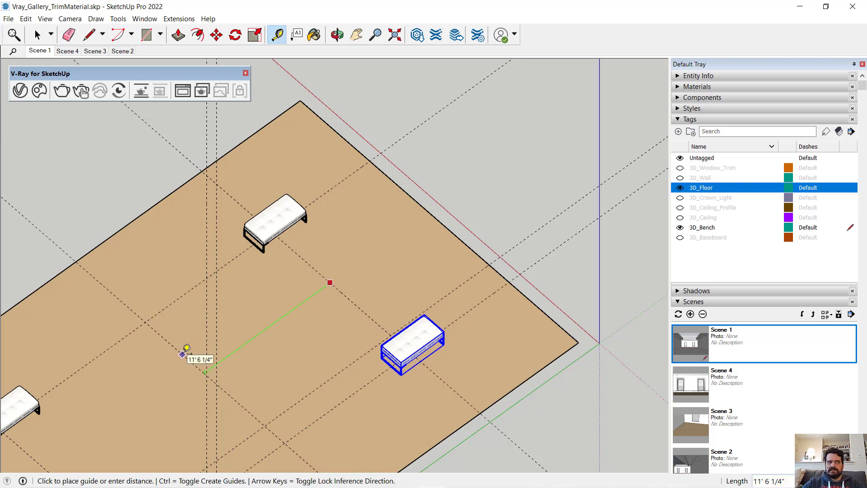
{"action": "key", "text": "Return"}
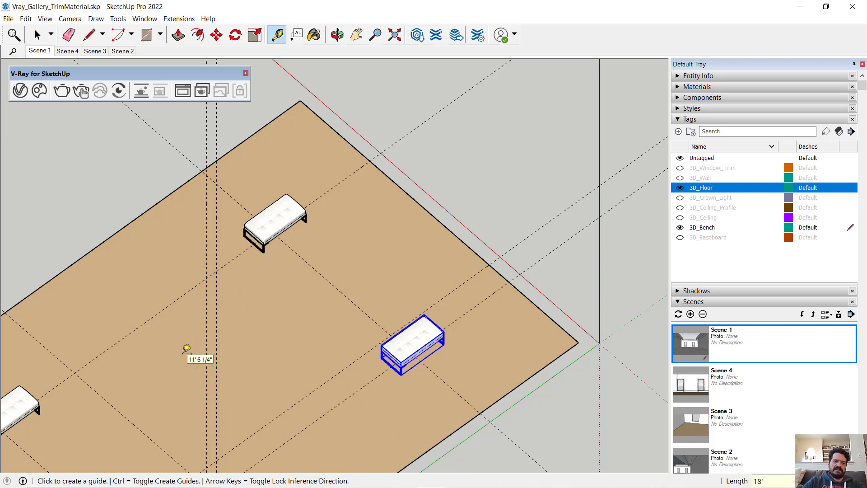
{"action": "middle_click_drag", "start_coordinate": [314, 357], "coordinate": [225, 283]}
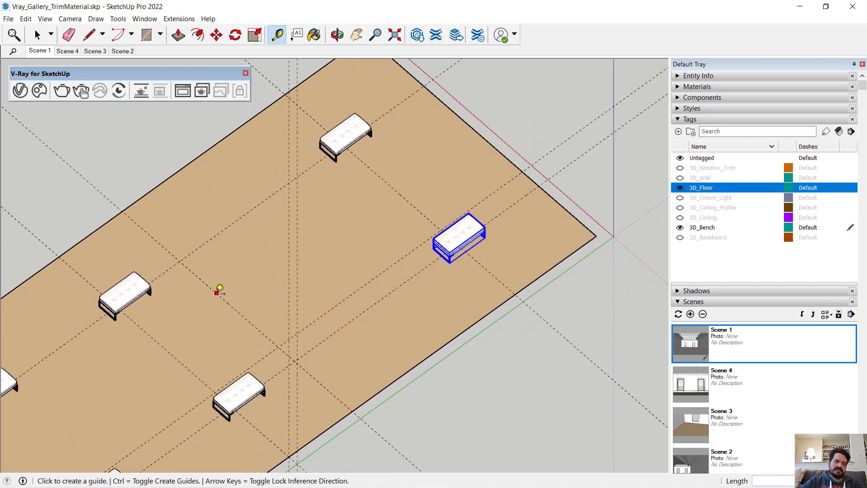
{"action": "left_click", "coordinate": [217, 293]}
{"action": "type", "text": "18"}
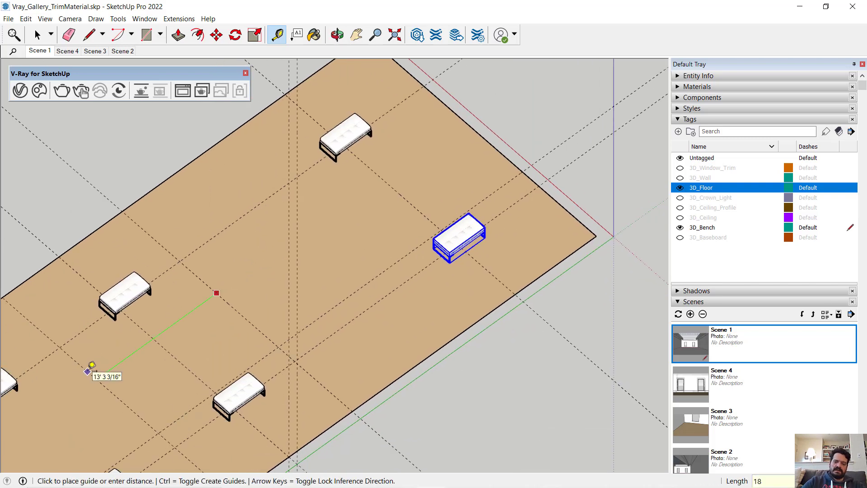
{"action": "type", "text": "'"}
{"action": "key", "text": "Return"}
Step: Hide the 3D_Floor tag, leaving the benches and guides displayed around the bench nearest the origin
{"action": "key", "text": "space"}
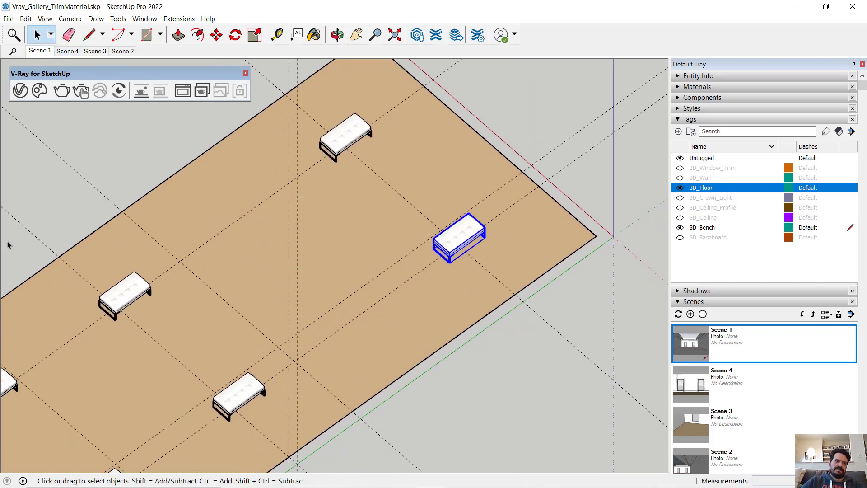
{"action": "left_click", "coordinate": [43, 244]}
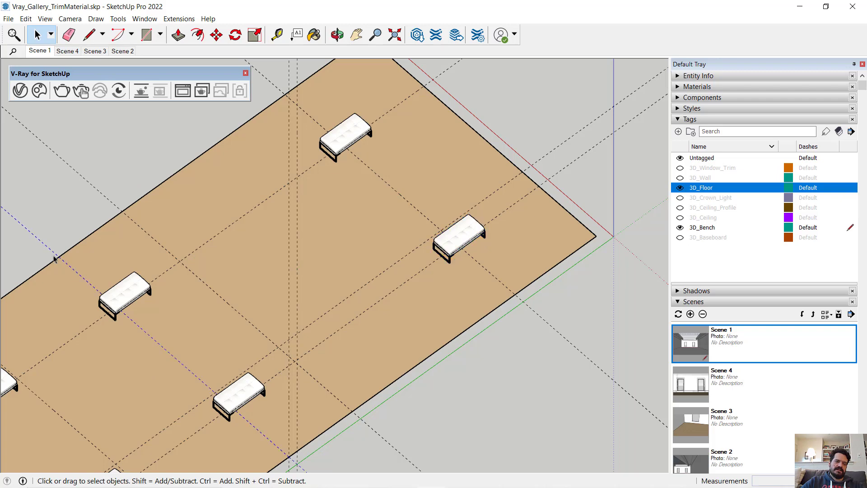
{"action": "scroll", "coordinate": [54, 258], "scroll_direction": "down", "scroll_amount": 2}
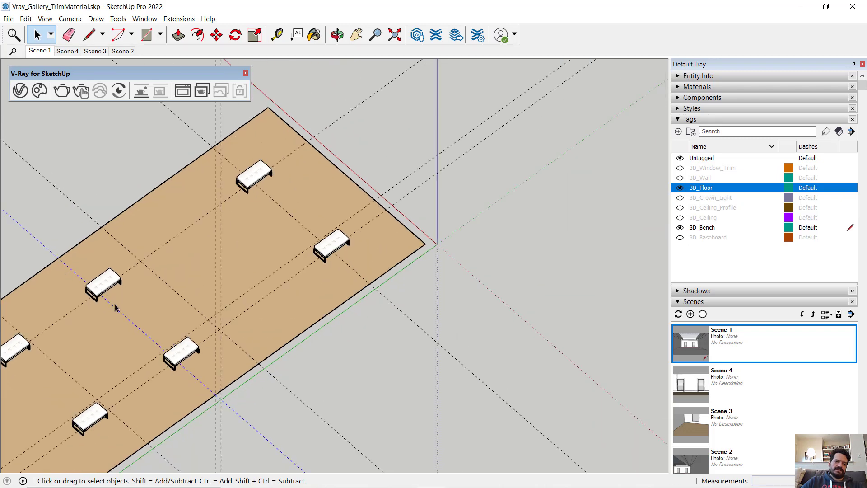
{"action": "middle_click_drag", "start_coordinate": [196, 314], "coordinate": [212, 307]}
{"action": "scroll", "coordinate": [355, 271], "scroll_direction": "up", "scroll_amount": 6}
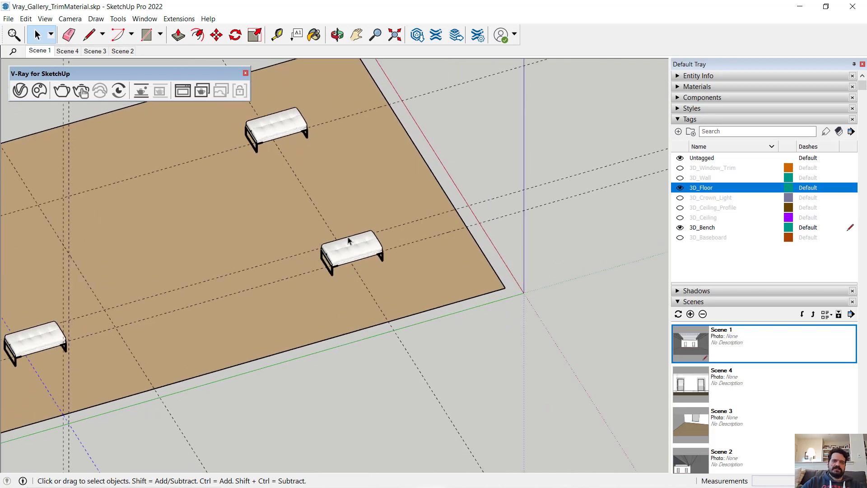
{"action": "left_click", "coordinate": [679, 187]}
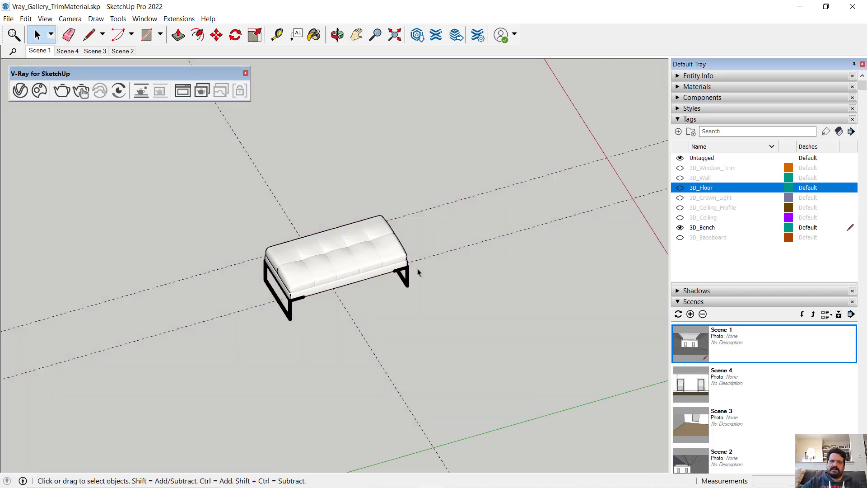
{"action": "scroll", "coordinate": [330, 288], "scroll_direction": "up", "scroll_amount": 2}
{"action": "scroll", "coordinate": [330, 288], "scroll_direction": "up", "scroll_amount": 2}
{"action": "middle_click_drag", "start_coordinate": [330, 288], "coordinate": [449, 285]}
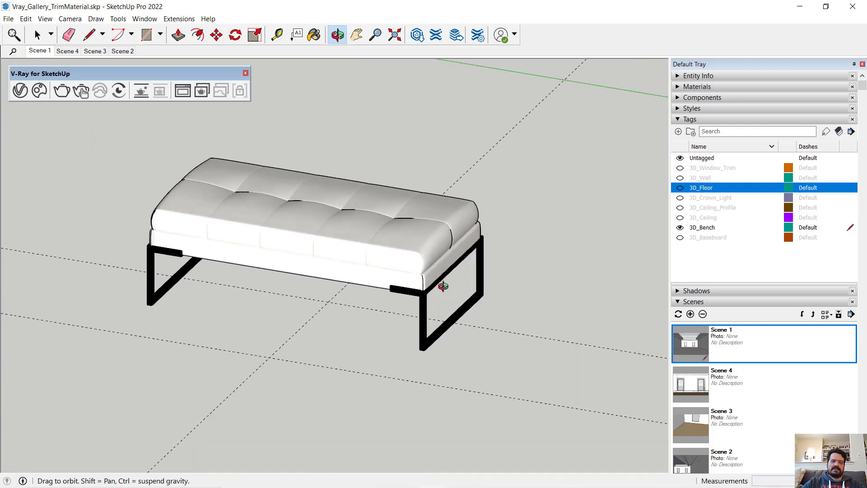
{"action": "left_click", "coordinate": [216, 34]}
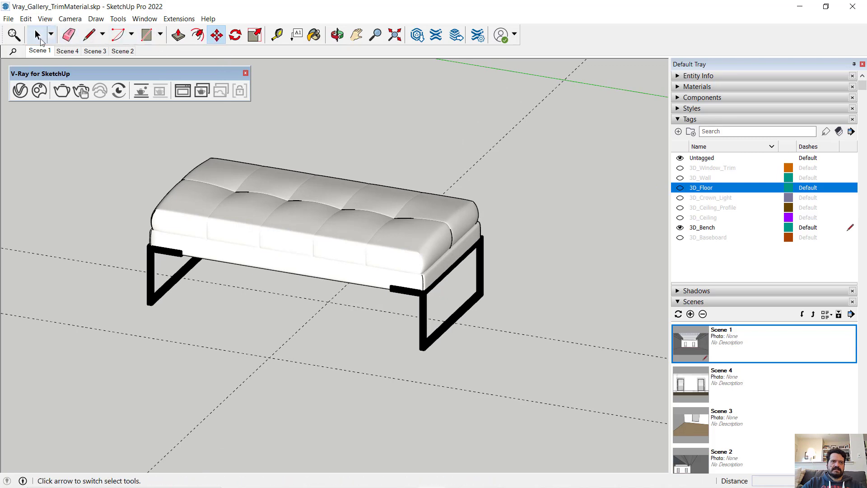
{"action": "left_click", "coordinate": [37, 34]}
{"action": "left_click", "coordinate": [251, 246]}
{"action": "left_click", "coordinate": [216, 34]}
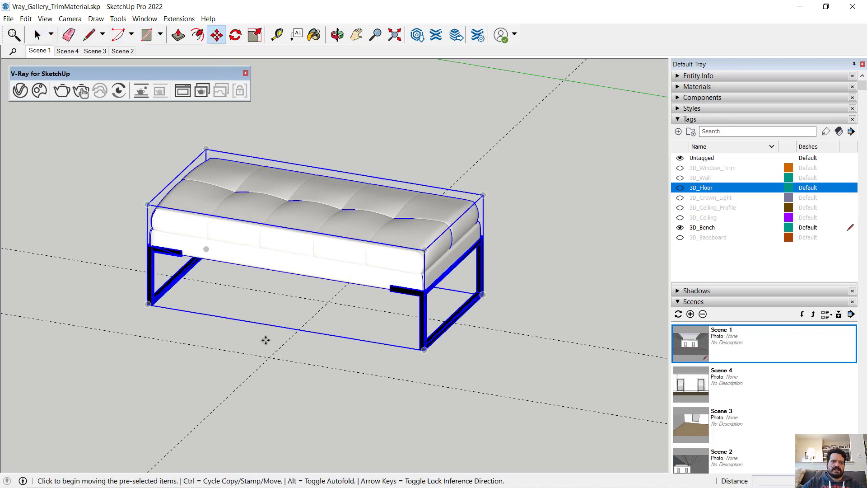
{"action": "left_click", "coordinate": [286, 270]}
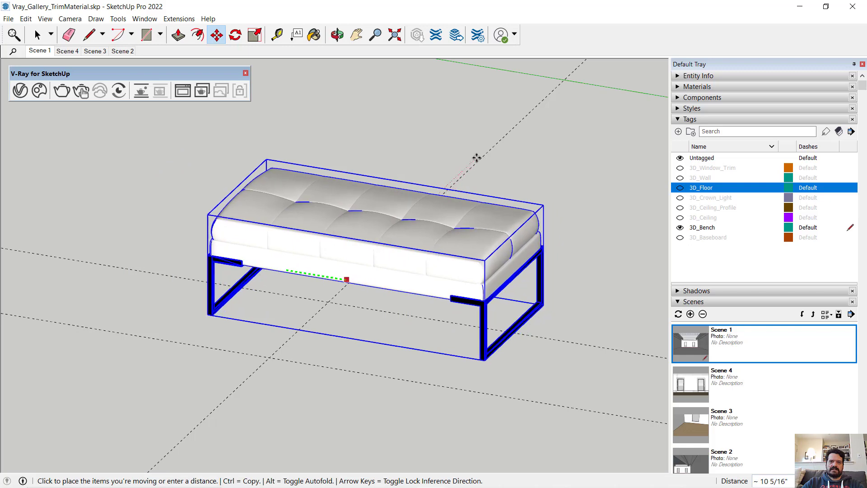
{"action": "scroll", "coordinate": [280, 345], "scroll_direction": "down", "scroll_amount": 5}
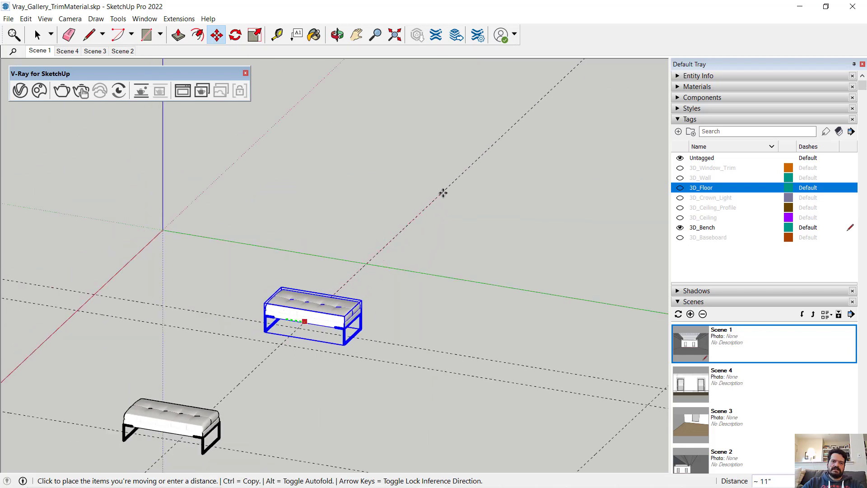
{"action": "scroll", "coordinate": [287, 344], "scroll_direction": "up", "scroll_amount": 5}
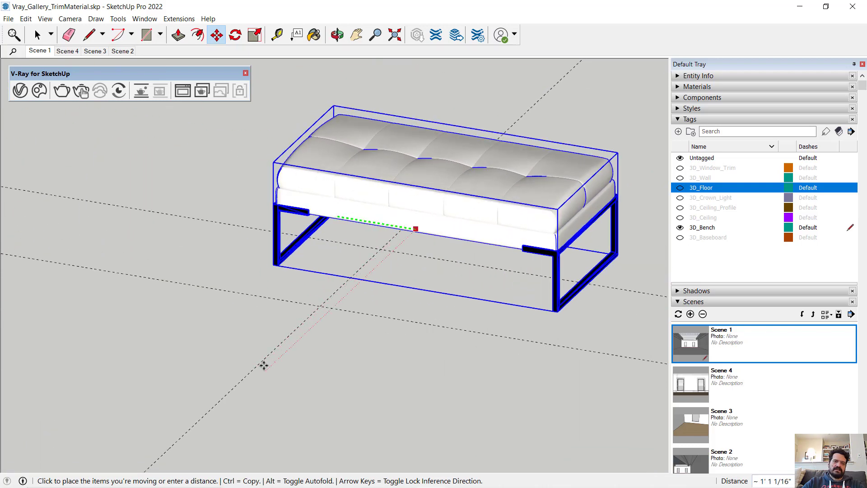
{"action": "scroll", "coordinate": [333, 304], "scroll_direction": "up", "scroll_amount": 3}
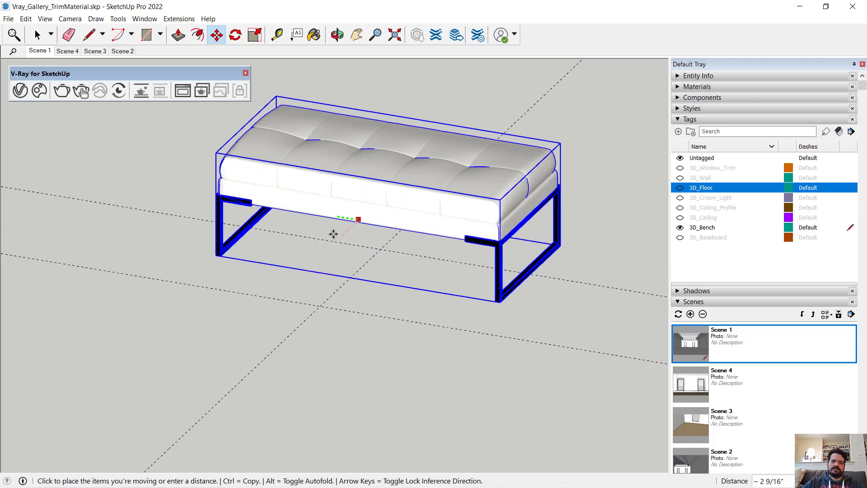
{"action": "key", "text": "Escape"}
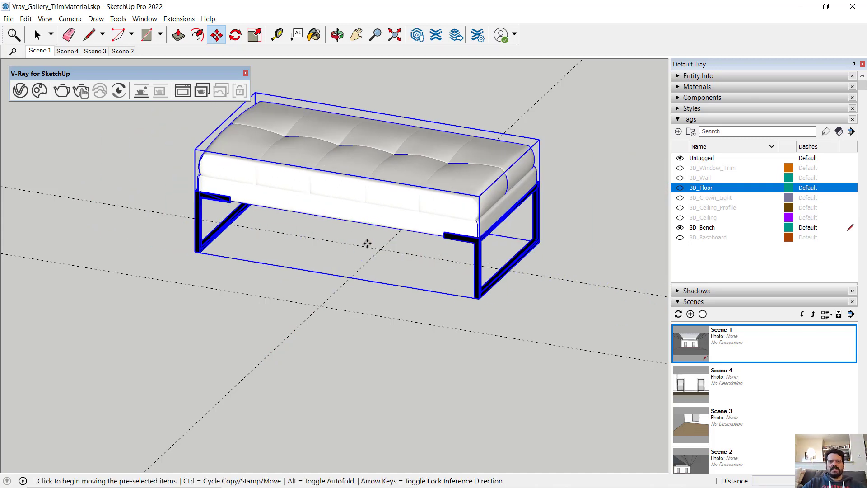
Step: Place a Tape Measure guide from the cross guide out to the bottom of one end leg of the bench nearest the origin
{"action": "left_click", "coordinate": [276, 35]}
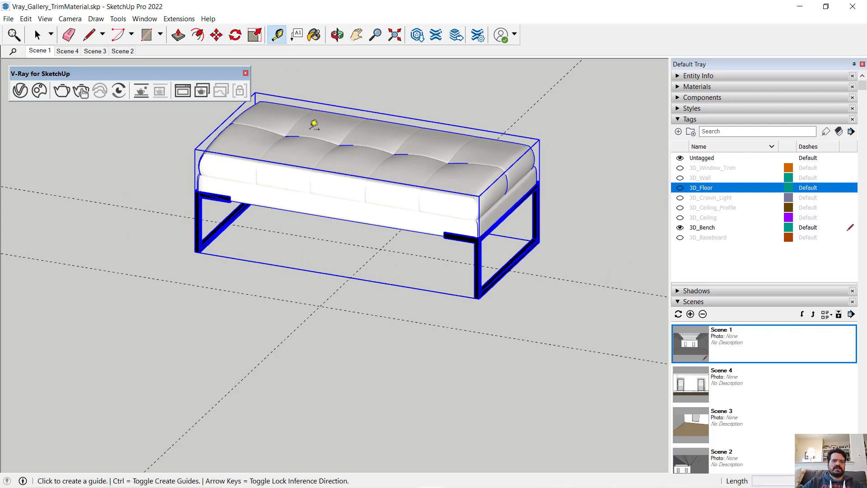
{"action": "left_click", "coordinate": [336, 290]}
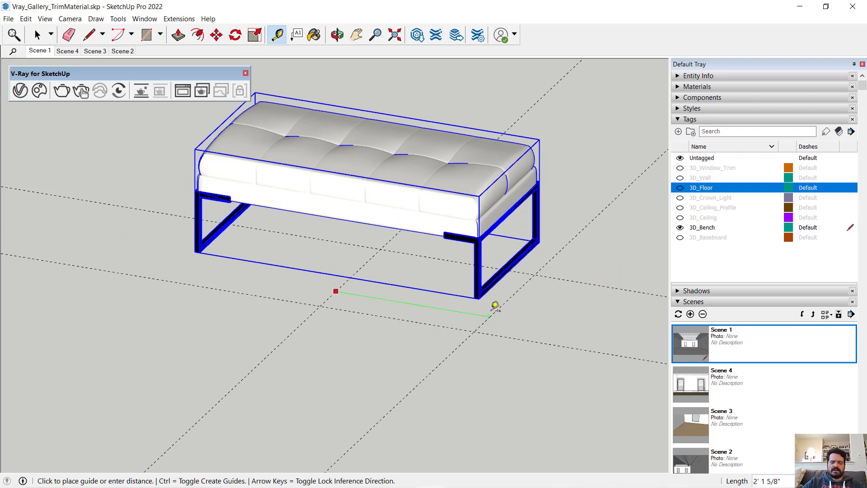
{"action": "scroll", "coordinate": [494, 298], "scroll_direction": "up", "scroll_amount": 5}
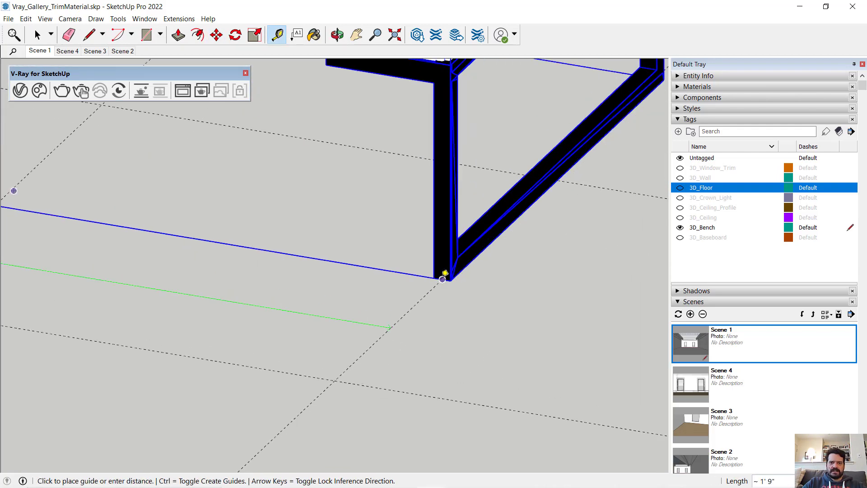
{"action": "left_click", "coordinate": [443, 275]}
{"action": "scroll", "coordinate": [315, 303], "scroll_direction": "down", "scroll_amount": 2}
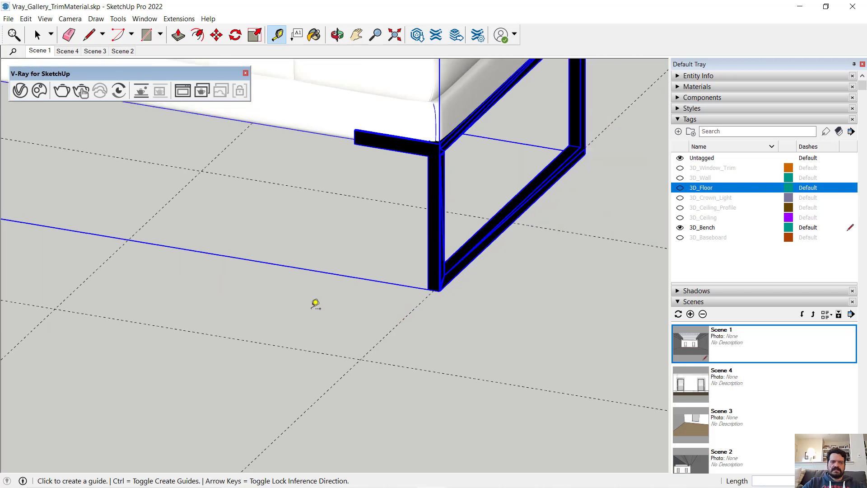
Step: Place a second guide, measured from the first leg guide to the bottom of the leg at the bench's opposite end
{"action": "middle_click_drag", "start_coordinate": [172, 263], "coordinate": [356, 293], "text": "shift"}
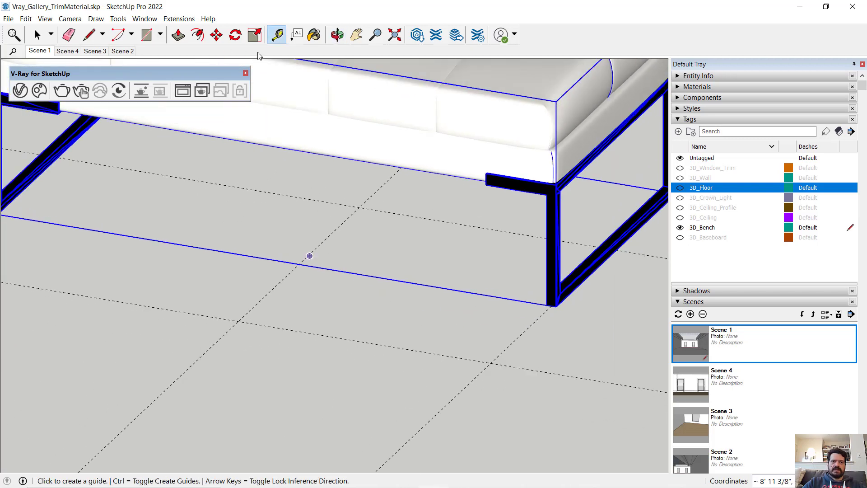
{"action": "scroll", "coordinate": [510, 323], "scroll_direction": "down", "scroll_amount": 1}
{"action": "left_click", "coordinate": [525, 331]}
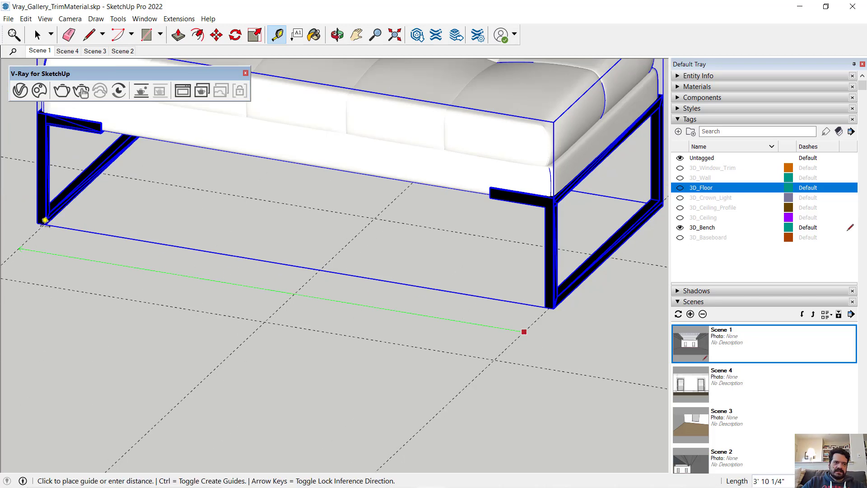
{"action": "scroll", "coordinate": [38, 222], "scroll_direction": "up", "scroll_amount": 3}
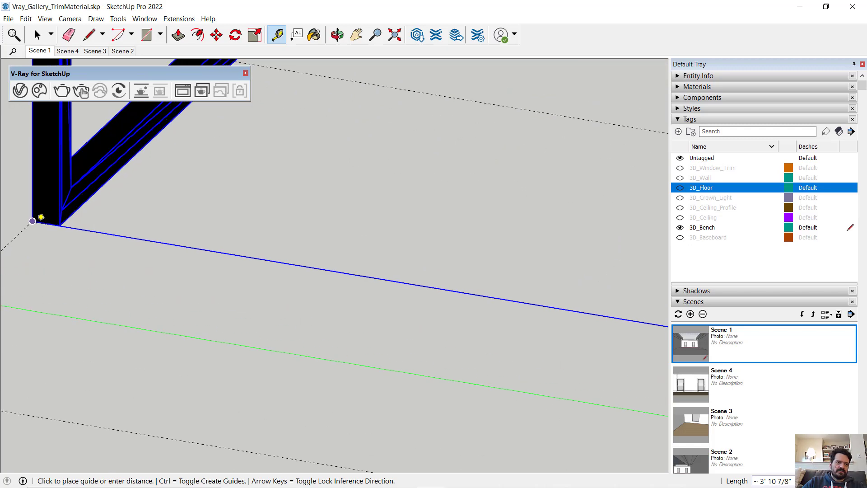
{"action": "left_click", "coordinate": [48, 217]}
{"action": "scroll", "coordinate": [50, 221], "scroll_direction": "down", "scroll_amount": 3}
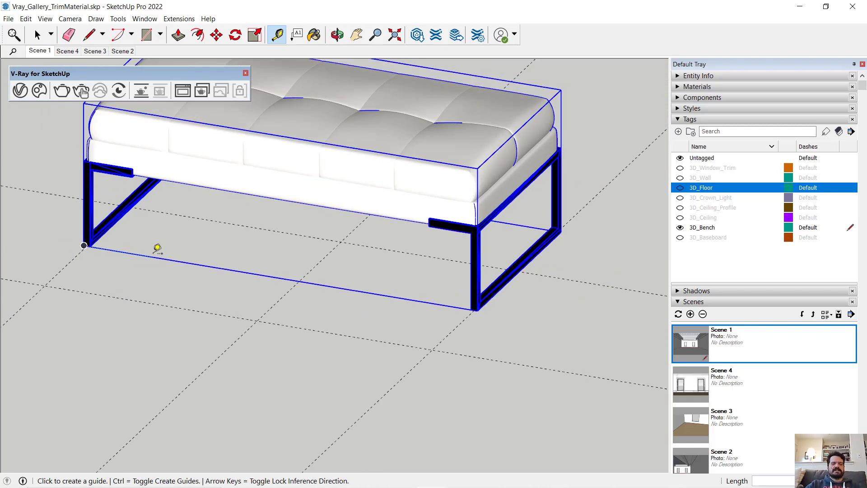
Step: Move the bench along its length by its end leg's bottom point onto the cross guide
{"action": "left_click", "coordinate": [37, 34]}
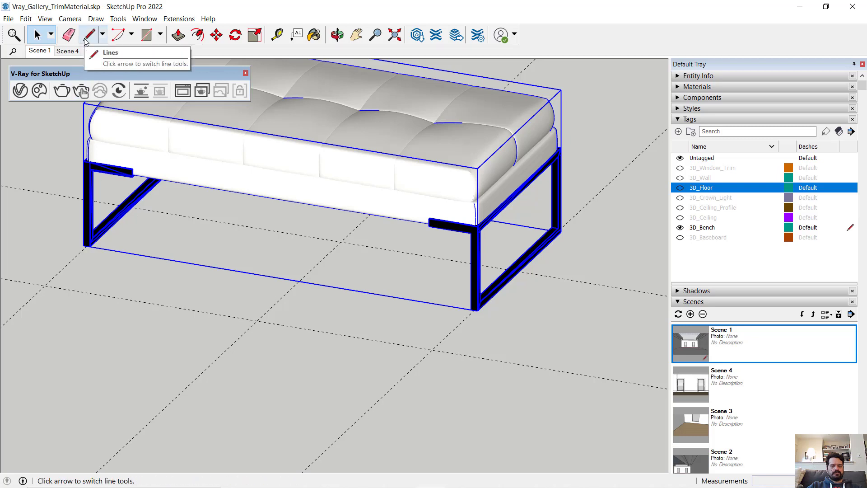
{"action": "left_click", "coordinate": [216, 35]}
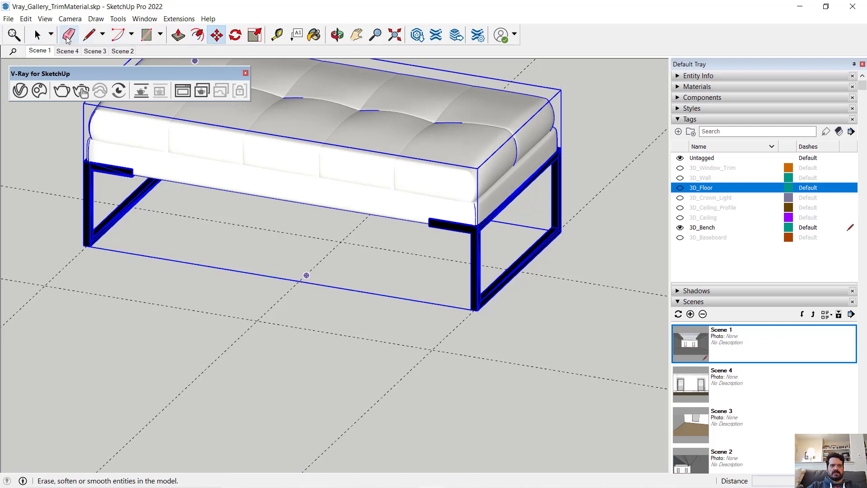
{"action": "left_click", "coordinate": [38, 35]}
{"action": "left_click", "coordinate": [216, 35]}
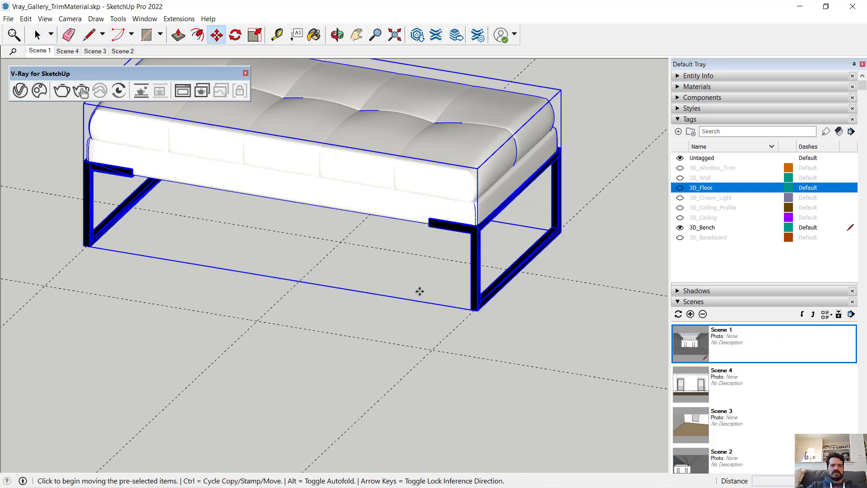
{"action": "scroll", "coordinate": [481, 309], "scroll_direction": "up", "scroll_amount": 5}
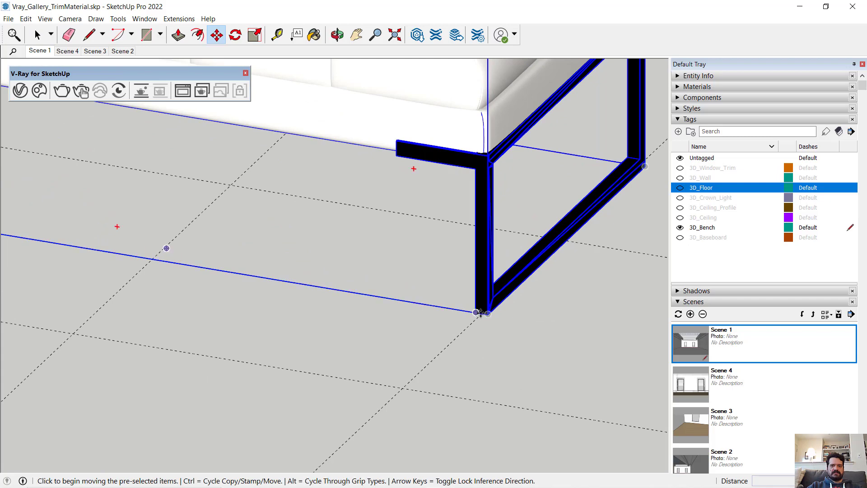
{"action": "scroll", "coordinate": [484, 310], "scroll_direction": "up", "scroll_amount": 3}
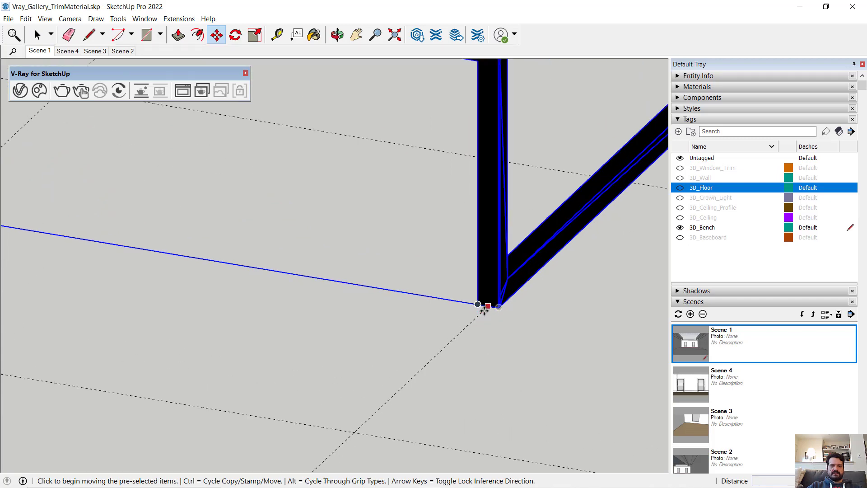
{"action": "left_click", "coordinate": [484, 310]}
{"action": "scroll", "coordinate": [484, 310], "scroll_direction": "down", "scroll_amount": 3}
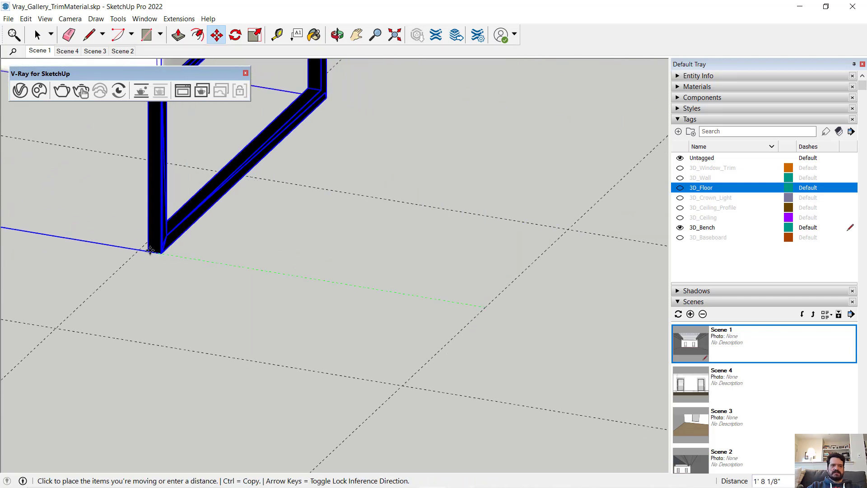
{"action": "left_click", "coordinate": [140, 248]}
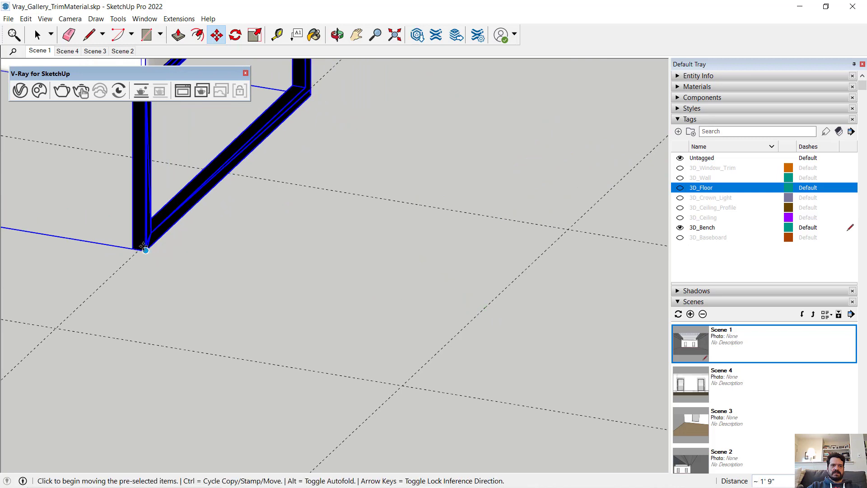
Step: Move the bench 23.25" back along its length so its middle sits over the cross guide
{"action": "left_click", "coordinate": [139, 232]}
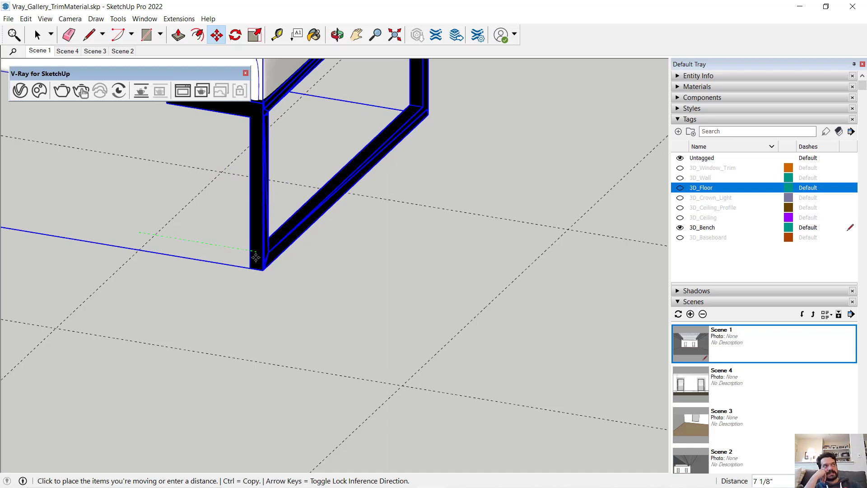
{"action": "type", "text": "23.25"}
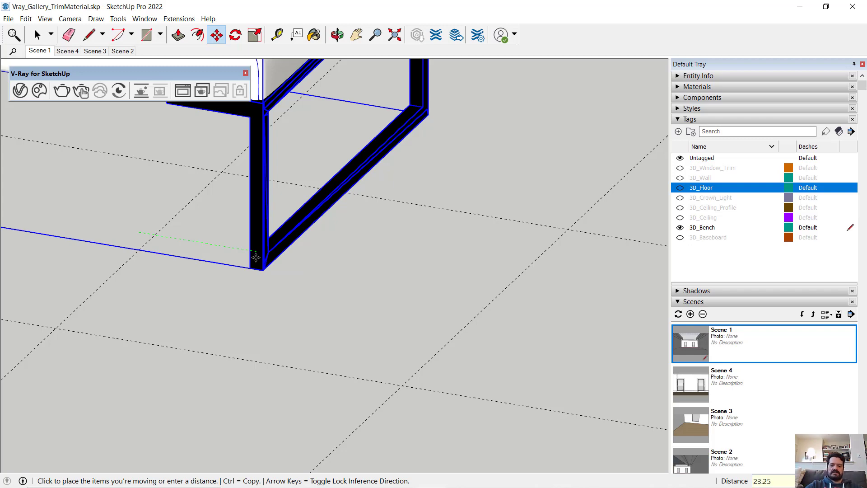
{"action": "key", "text": "Return"}
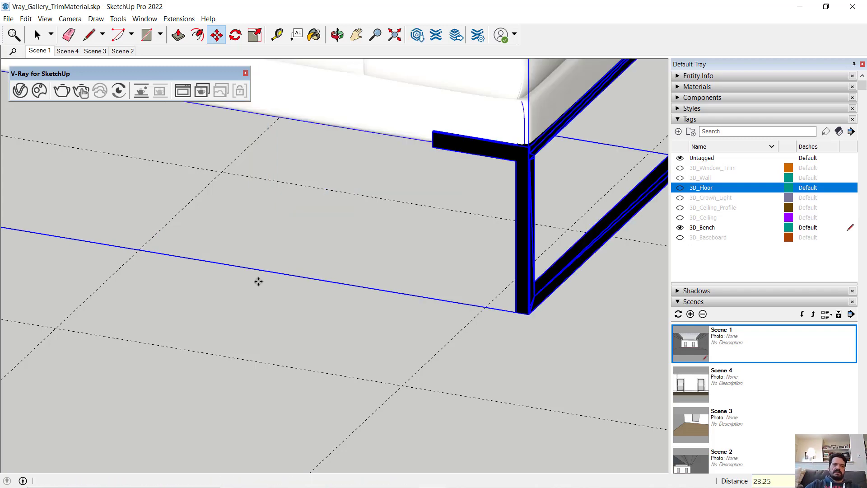
{"action": "scroll", "coordinate": [258, 281], "scroll_direction": "down", "scroll_amount": 6}
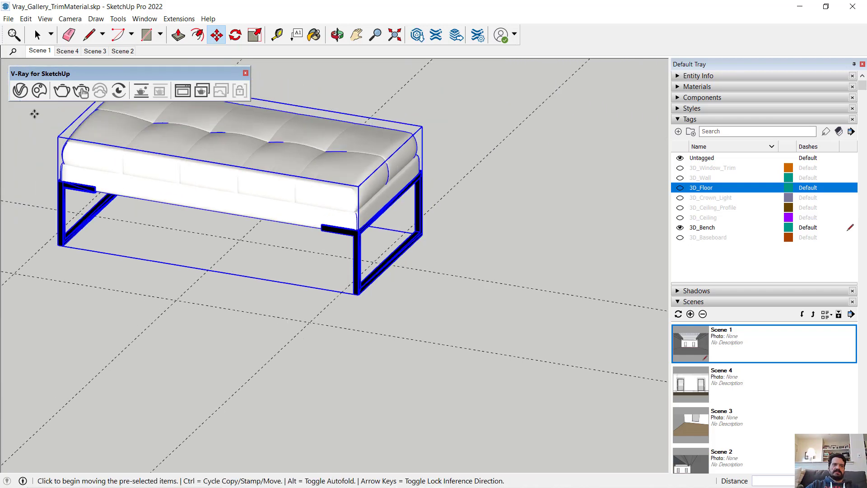
Step: Delete the two temporary leg guides around the bench, keeping the cross guide
{"action": "left_click", "coordinate": [38, 34]}
{"action": "left_click", "coordinate": [38, 252]}
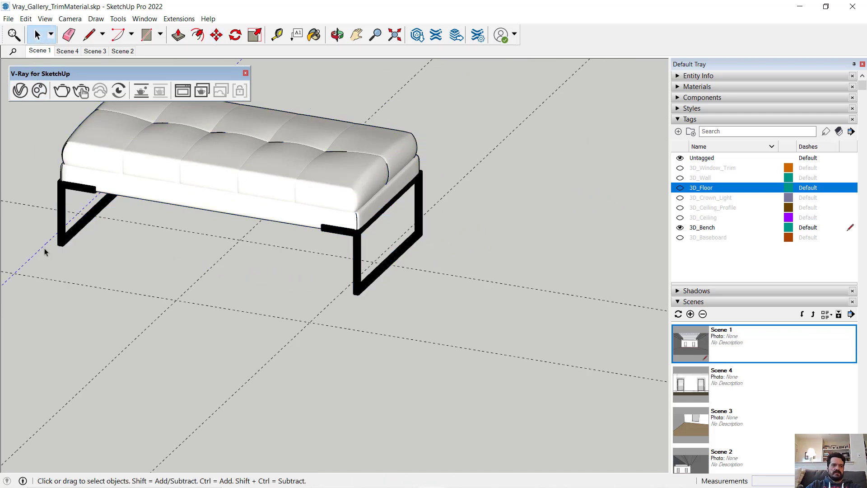
{"action": "scroll", "coordinate": [321, 308], "scroll_direction": "down", "scroll_amount": 5}
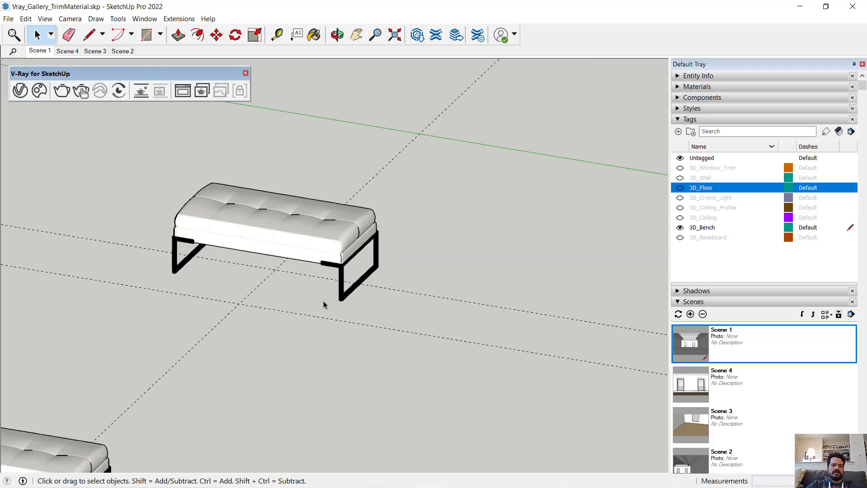
Step: On the neighbouring bench, place a Tape Measure guide from the cross guide to the bottom of one end leg
{"action": "scroll", "coordinate": [135, 418], "scroll_direction": "up", "scroll_amount": 4}
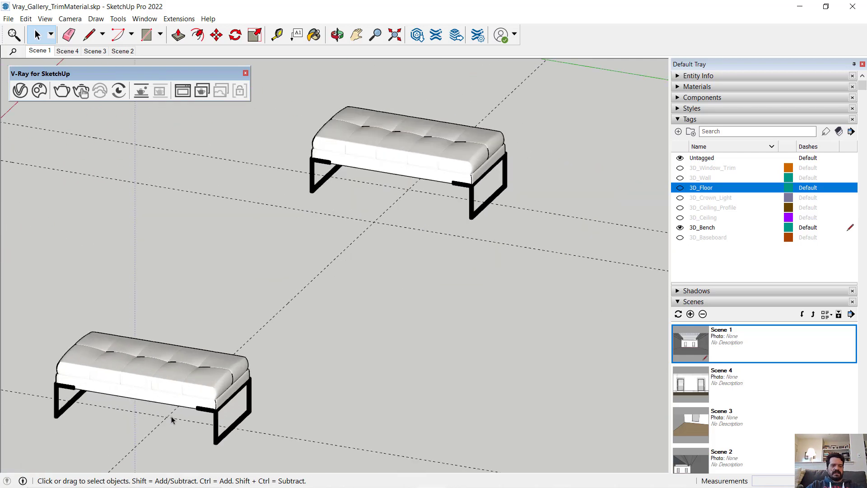
{"action": "middle_click_drag", "start_coordinate": [216, 413], "coordinate": [412, 306], "text": "shift"}
{"action": "scroll", "coordinate": [411, 306], "scroll_direction": "up", "scroll_amount": 3}
{"action": "scroll", "coordinate": [363, 338], "scroll_direction": "up", "scroll_amount": 4}
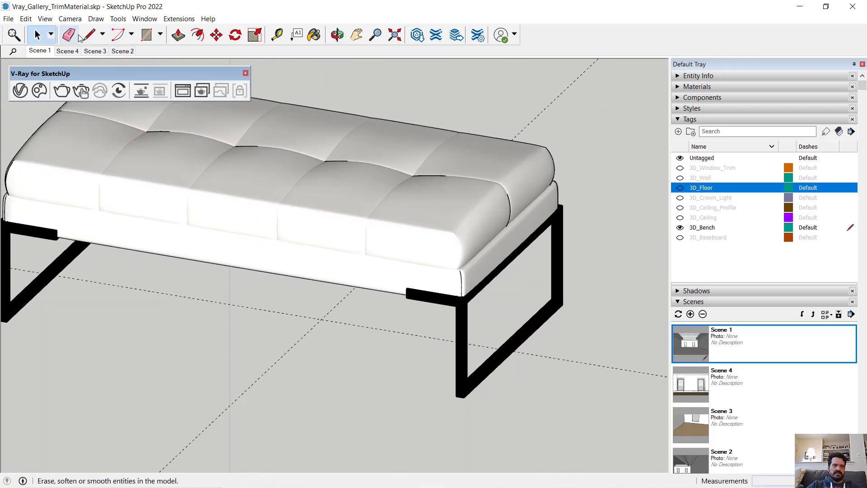
{"action": "left_click", "coordinate": [277, 35]}
{"action": "left_click", "coordinate": [280, 356]}
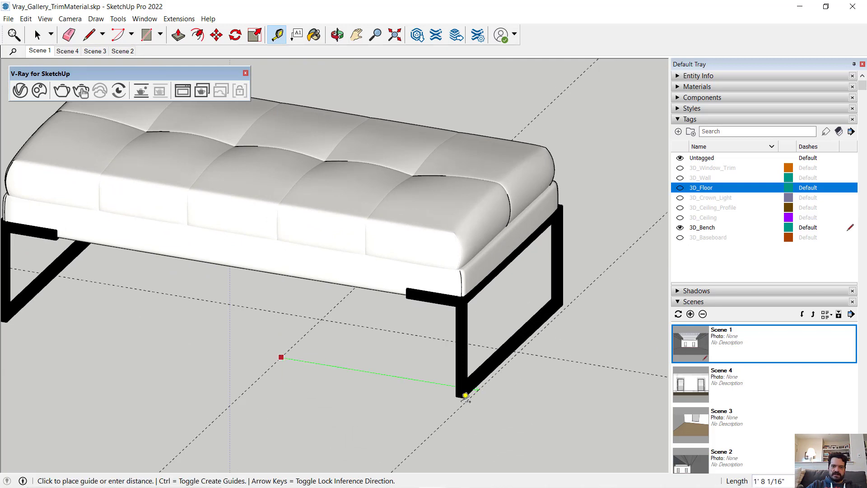
{"action": "scroll", "coordinate": [462, 392], "scroll_direction": "up", "scroll_amount": 3}
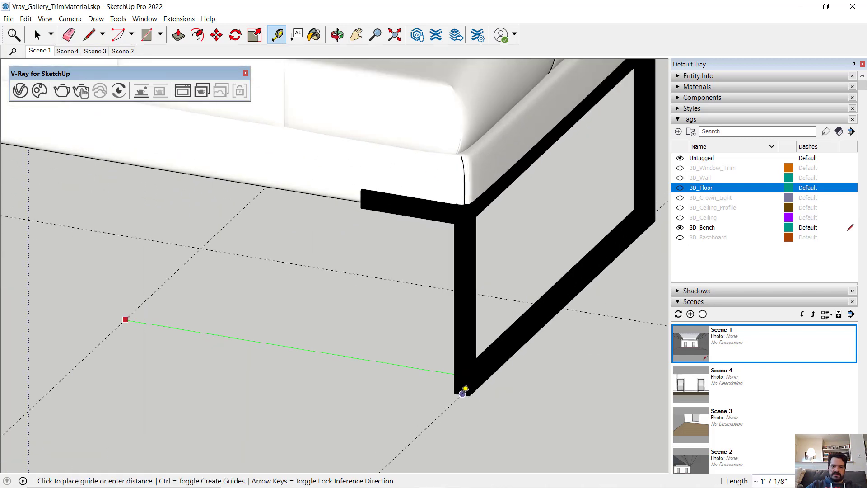
{"action": "scroll", "coordinate": [465, 390], "scroll_direction": "down", "scroll_amount": 5}
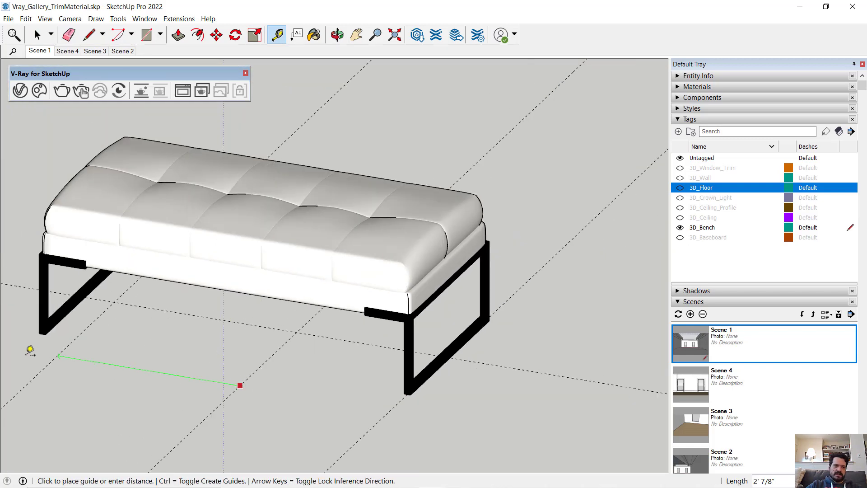
Step: Place another guide from the cross guide to the bottom of the leg at the neighbouring bench's opposite end
{"action": "scroll", "coordinate": [32, 337], "scroll_direction": "up", "scroll_amount": 3}
{"action": "scroll", "coordinate": [35, 325], "scroll_direction": "up", "scroll_amount": 1}
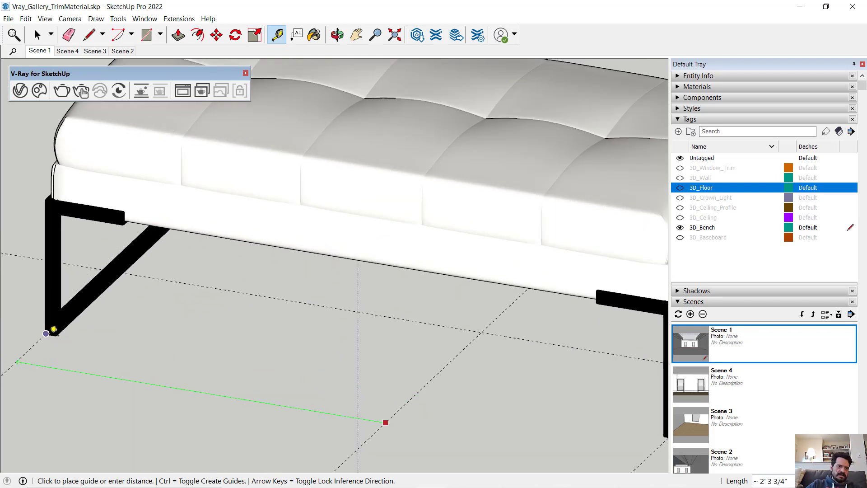
{"action": "scroll", "coordinate": [56, 334], "scroll_direction": "up", "scroll_amount": 2}
{"action": "left_click", "coordinate": [55, 334]}
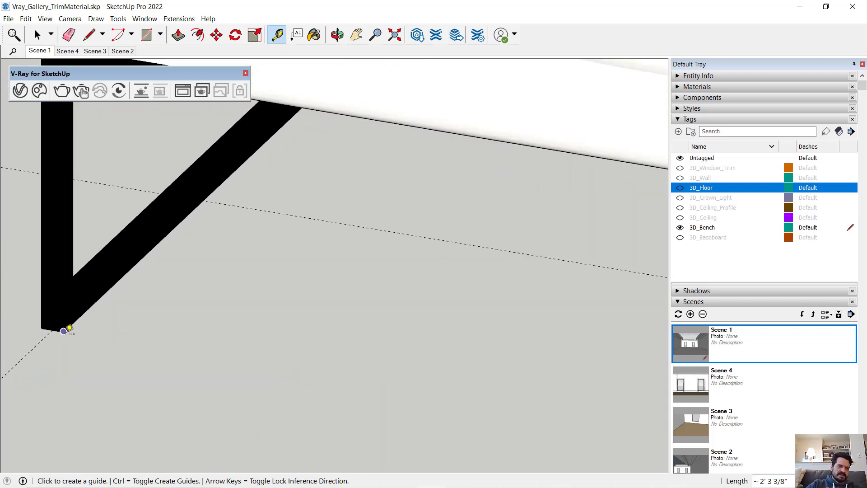
{"action": "scroll", "coordinate": [67, 330], "scroll_direction": "down", "scroll_amount": 5}
Step: Get the neighbouring bench ready to move by the bottom of its end leg
{"action": "left_click", "coordinate": [216, 35]}
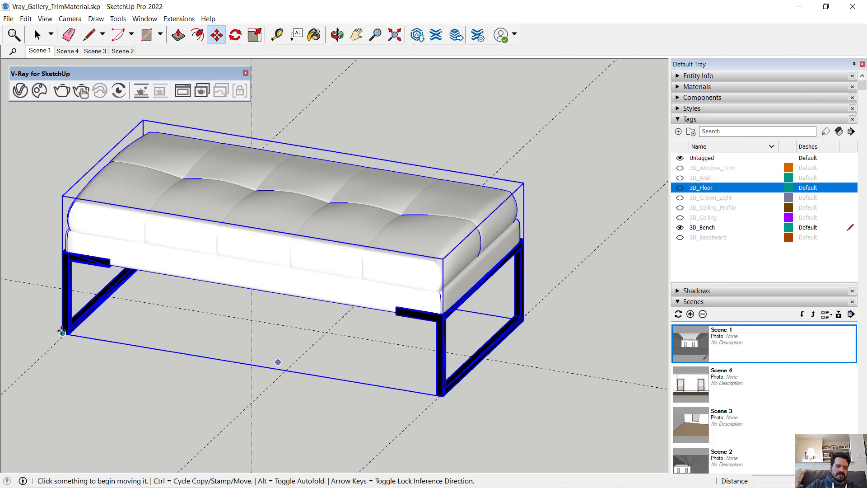
{"action": "scroll", "coordinate": [64, 327], "scroll_direction": "up", "scroll_amount": 2}
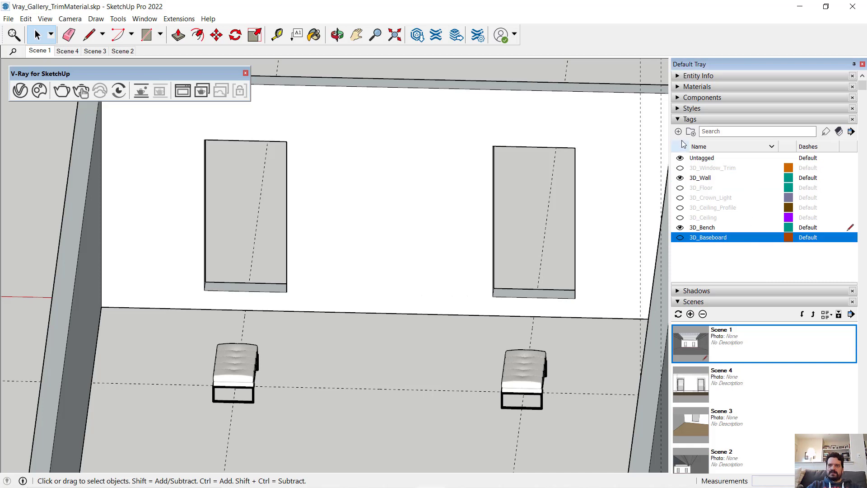
Step: Add a tag named 3D_Lights_Ceiling and make it the current tag
{"action": "left_click", "coordinate": [677, 119]}
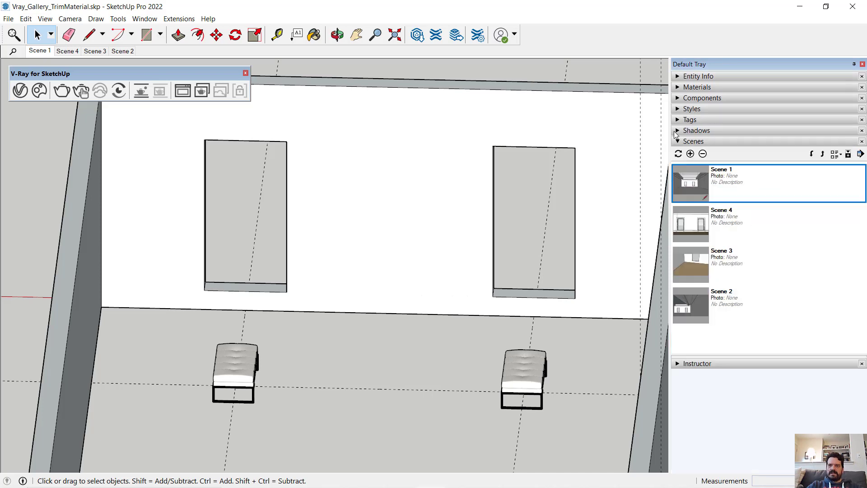
{"action": "left_click", "coordinate": [678, 120]}
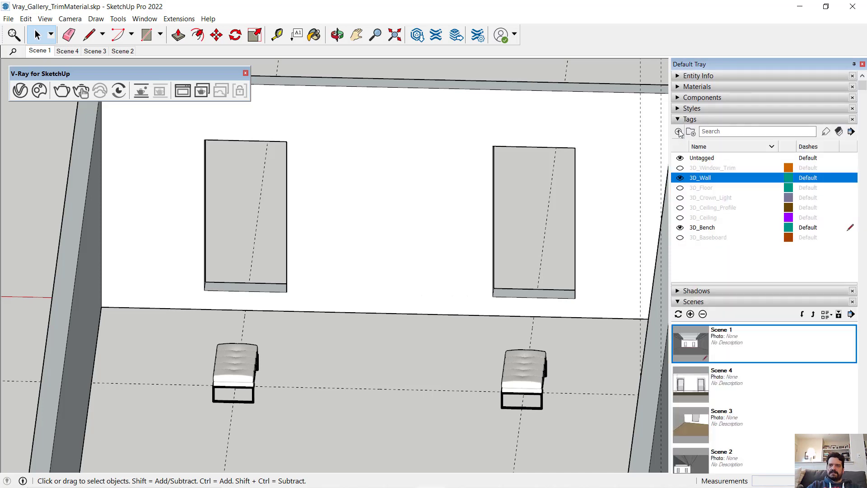
{"action": "left_click", "coordinate": [678, 131]}
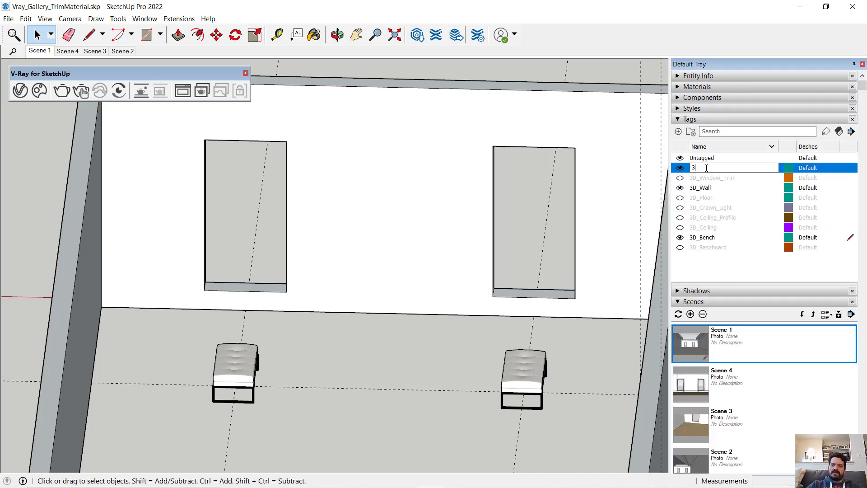
{"action": "type", "text": "3D_Lights_Ceiling"}
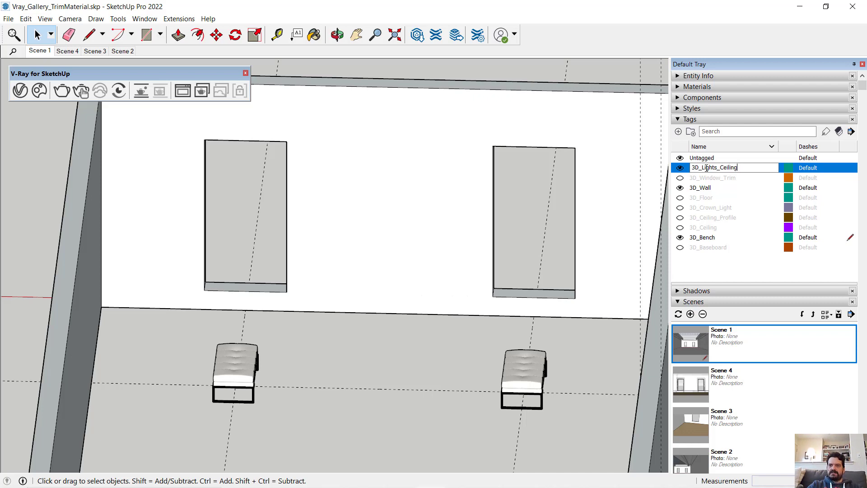
{"action": "key", "text": "Return"}
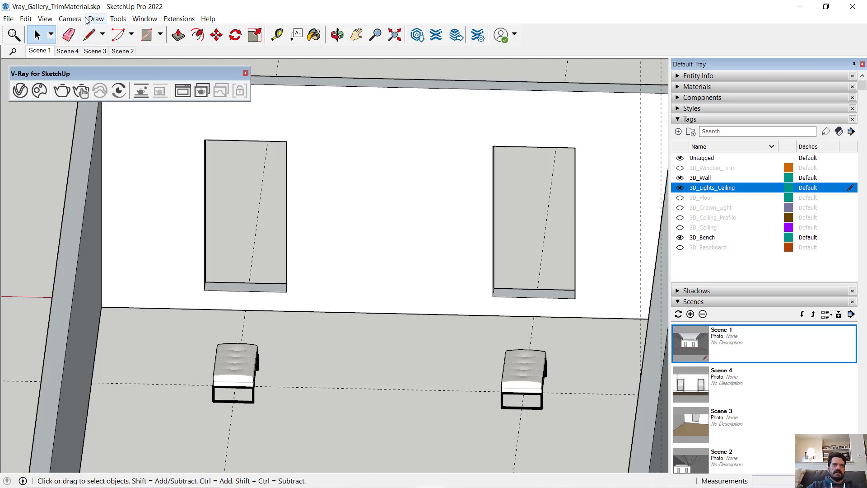
Step: Show the gallery from the standard Top view, framing both benches and the surrounding walls
{"action": "left_click", "coordinate": [117, 20]}
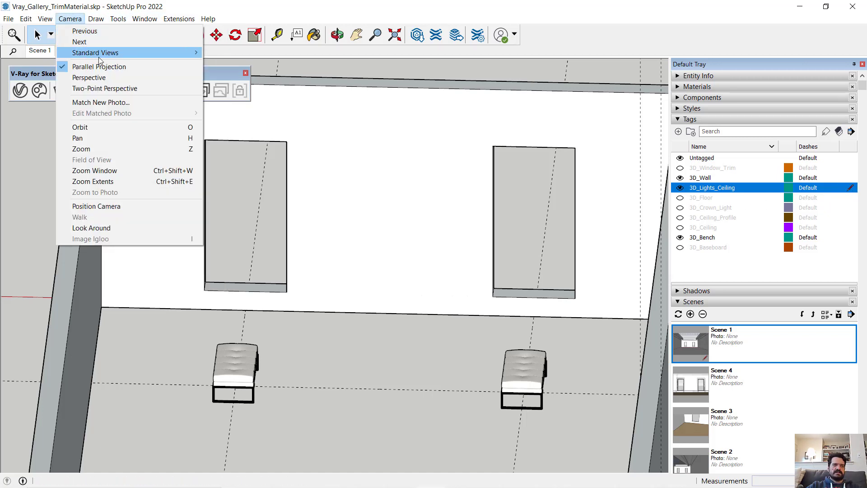
{"action": "mouse_move", "coordinate": [181, 53]}
{"action": "left_click", "coordinate": [232, 54]}
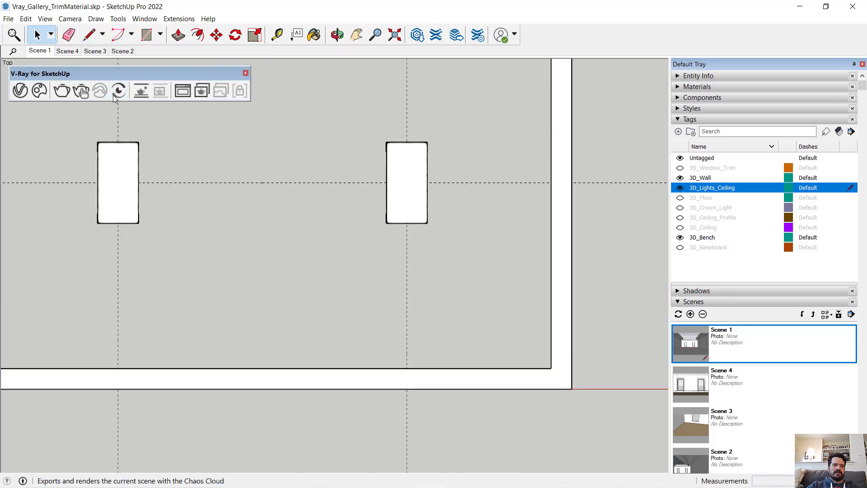
{"action": "left_click_drag", "start_coordinate": [46, 74], "coordinate": [77, 79]}
{"action": "scroll", "coordinate": [234, 187], "scroll_direction": "down", "scroll_amount": 2}
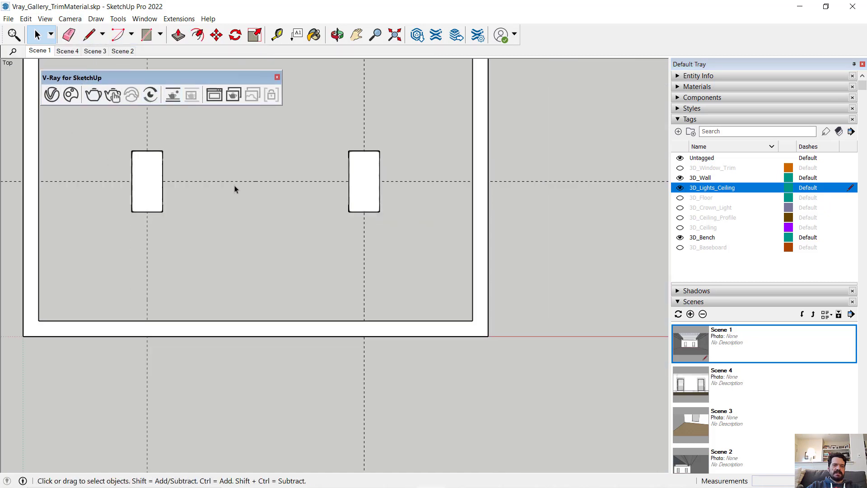
{"action": "middle_click_drag", "start_coordinate": [269, 211], "coordinate": [348, 312], "text": "shift"}
{"action": "scroll", "coordinate": [283, 226], "scroll_direction": "up", "scroll_amount": 2}
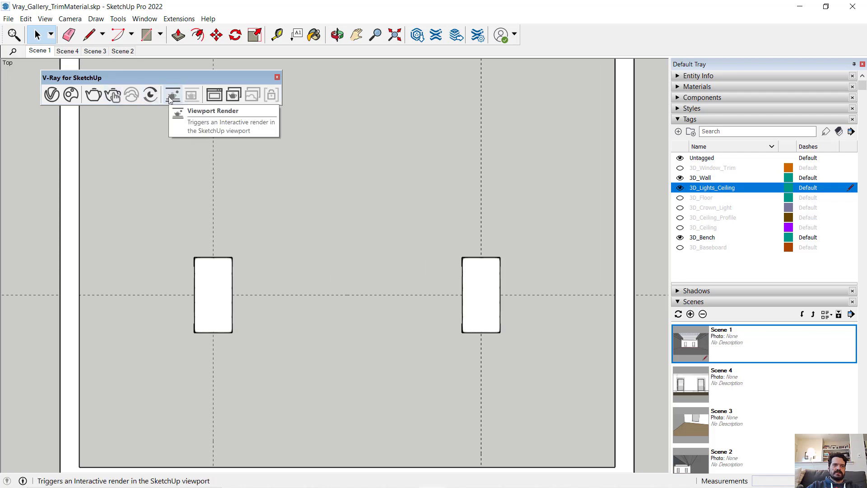
Step: Display the V-Ray Lights tool set and arrange both V-Ray tool sets clear of the benches
{"action": "right_click", "coordinate": [548, 40]}
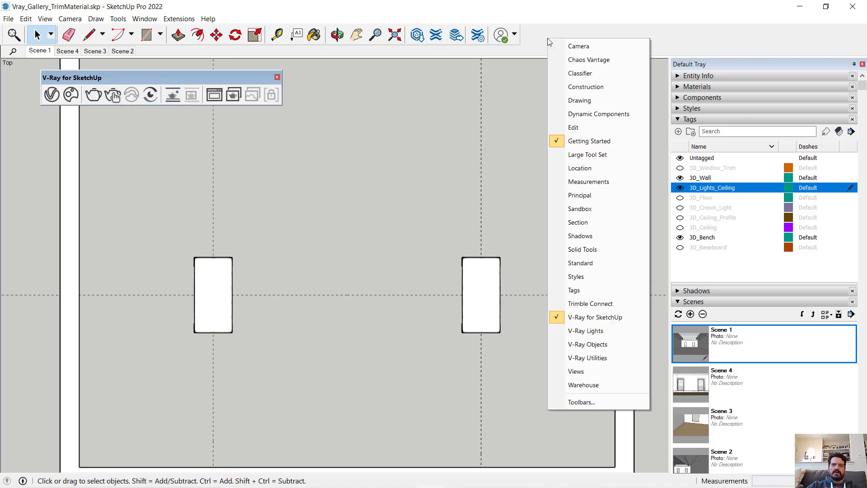
{"action": "left_click", "coordinate": [595, 331]}
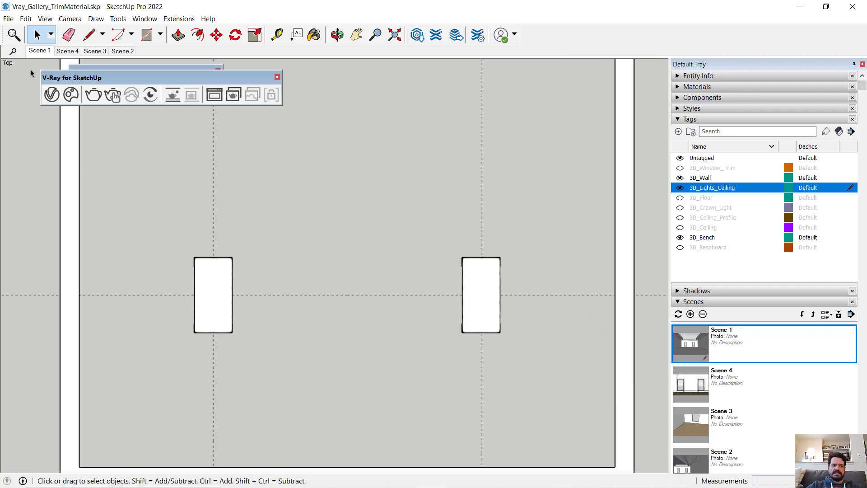
{"action": "left_click_drag", "start_coordinate": [119, 79], "coordinate": [102, 155]}
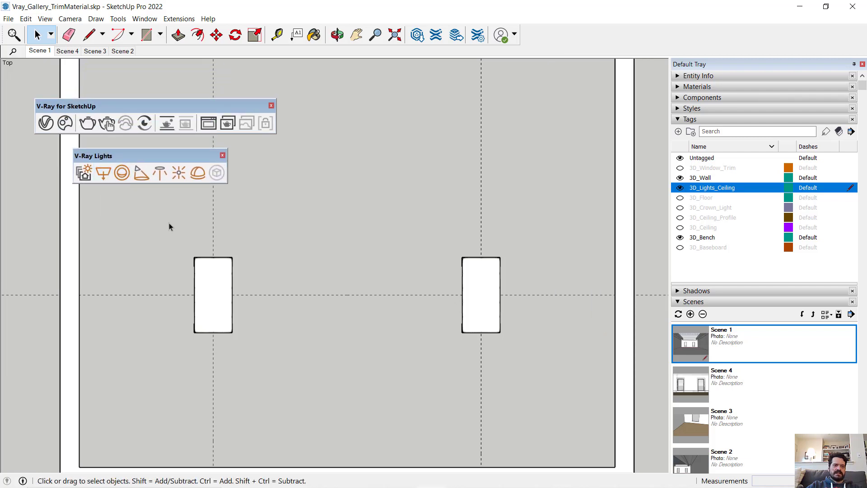
Step: Draw a V-Ray rectangle light around the bench nearest the room's left wall and roughly centre it on the guides crossing there
{"action": "left_click", "coordinate": [155, 367]}
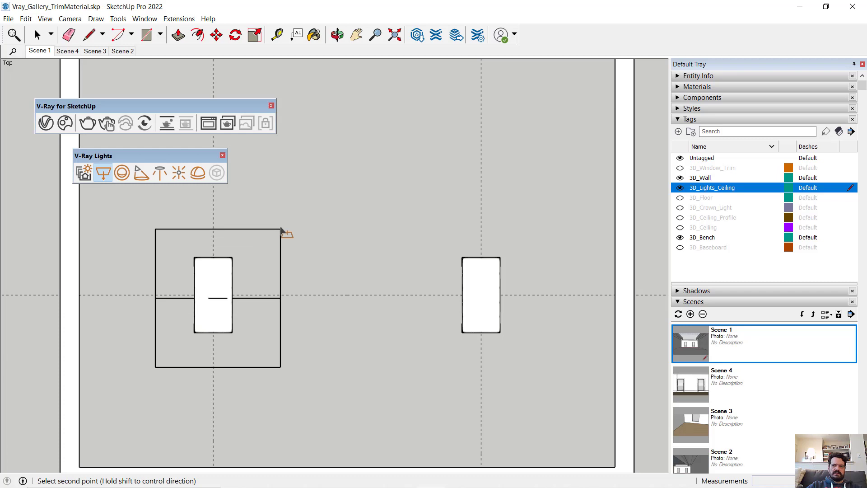
{"action": "left_click", "coordinate": [261, 244]}
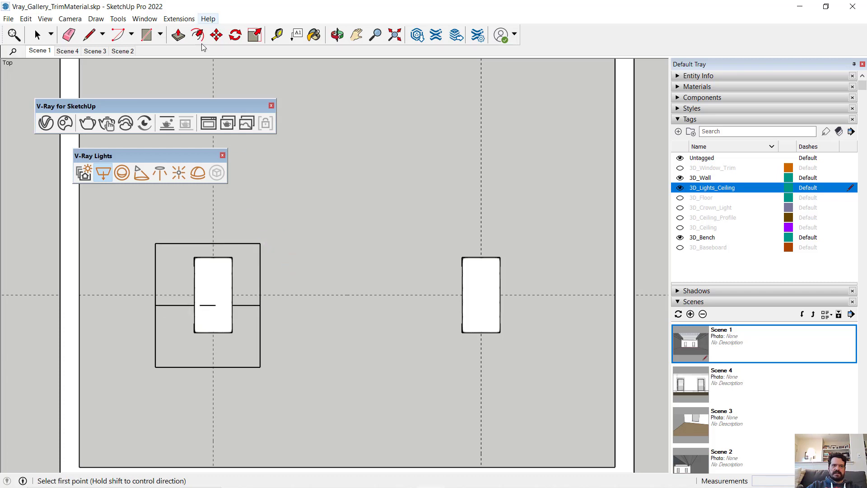
{"action": "left_click", "coordinate": [216, 35]}
{"action": "left_click", "coordinate": [260, 290]}
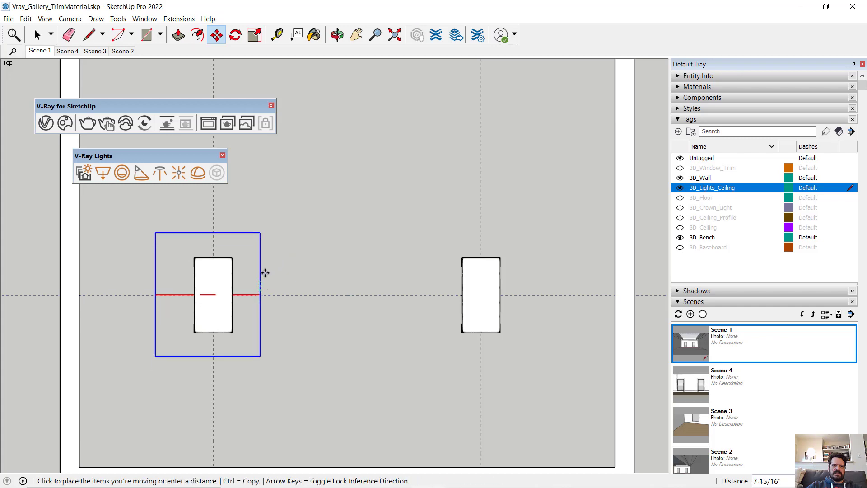
{"action": "left_click", "coordinate": [266, 284]}
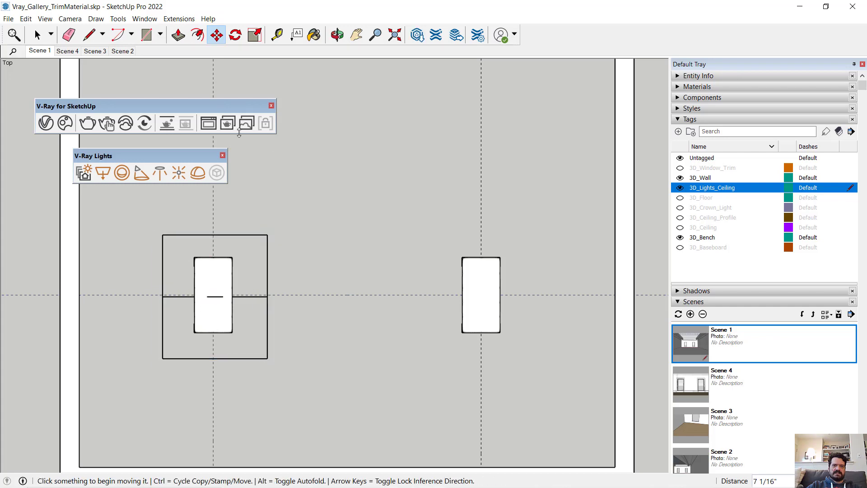
Step: Raise the rectangle light straight up along the blue axis, well above the bench
{"action": "middle_click_drag", "start_coordinate": [282, 216], "coordinate": [326, 349]}
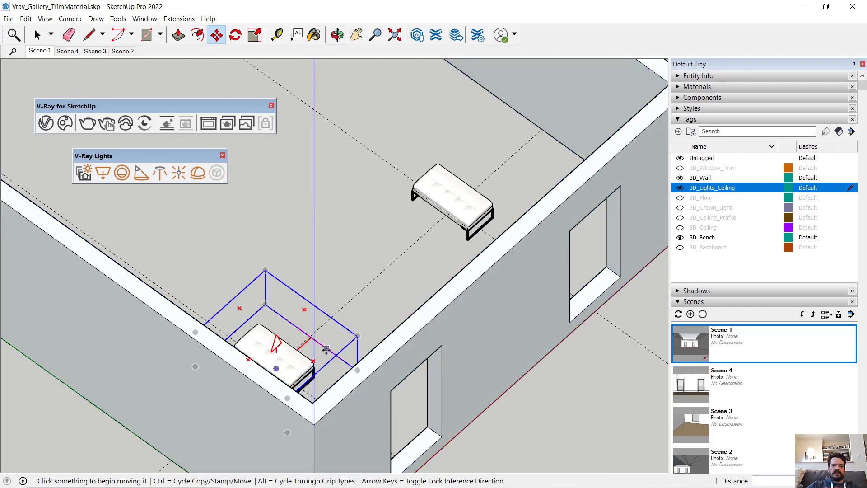
{"action": "left_click", "coordinate": [327, 349]}
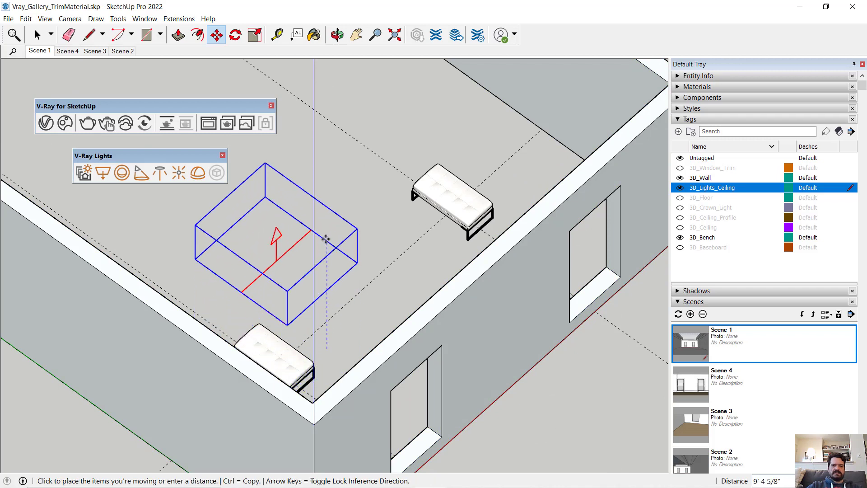
{"action": "left_click", "coordinate": [326, 220]}
Step: Flip the rectangle light about its centre with Rotate locked to the green axis, so its direction arrow points down
{"action": "left_click", "coordinate": [235, 34]}
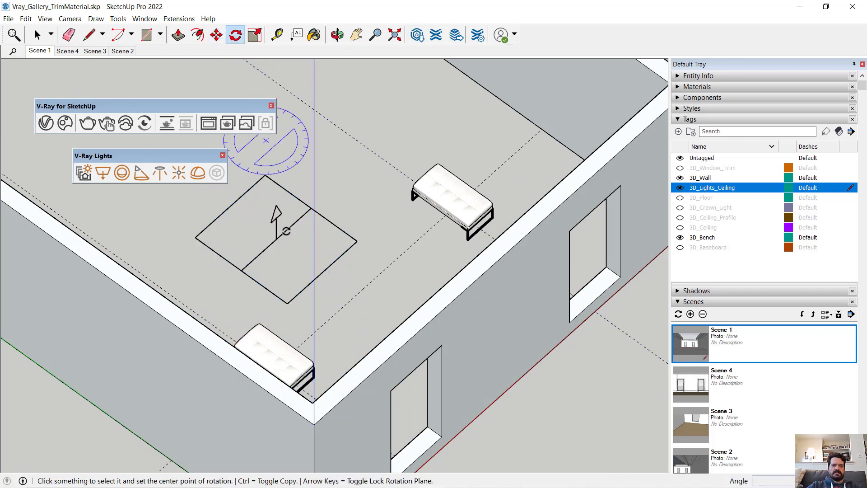
{"action": "left_click", "coordinate": [278, 238]}
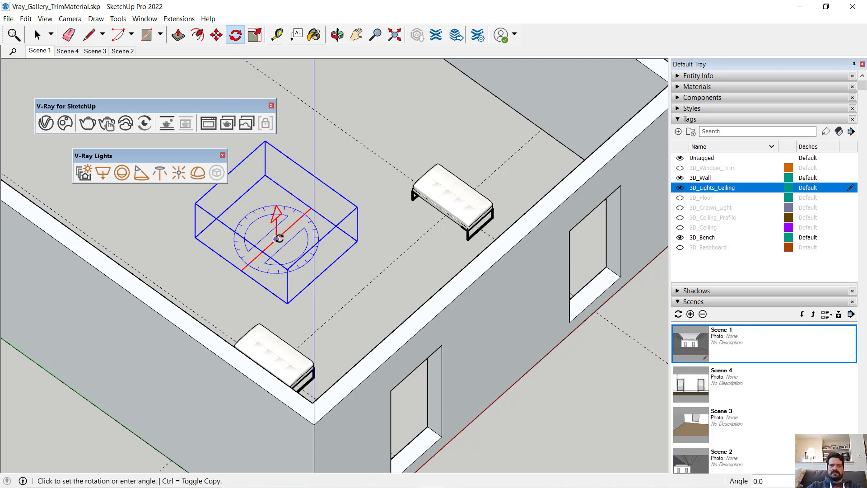
{"action": "key", "text": "Right"}
{"action": "key", "text": "Escape"}
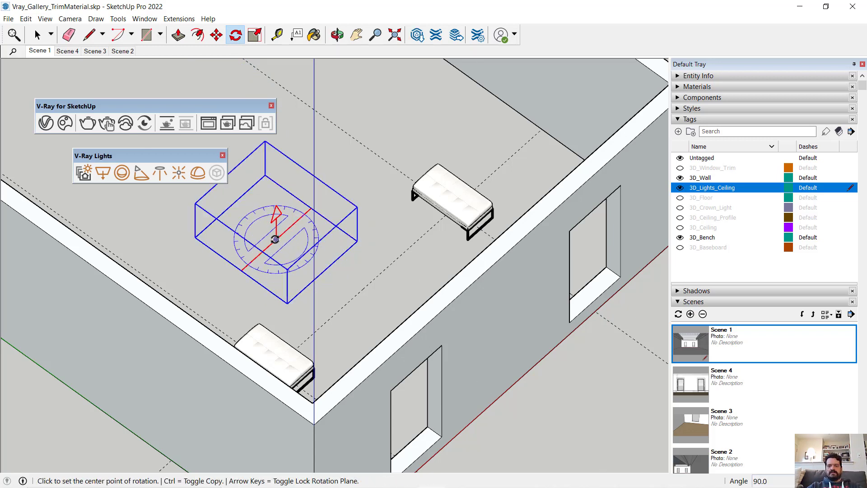
{"action": "key", "text": "Left"}
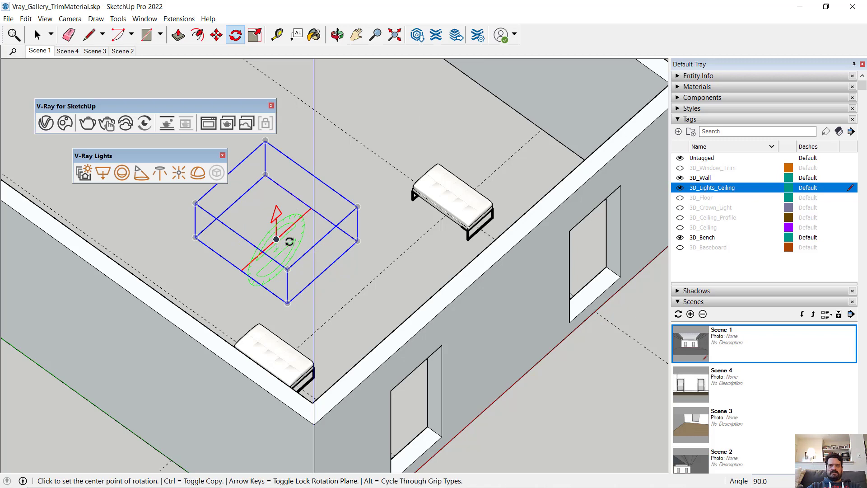
{"action": "left_click", "coordinate": [276, 239]}
{"action": "left_click", "coordinate": [300, 212]}
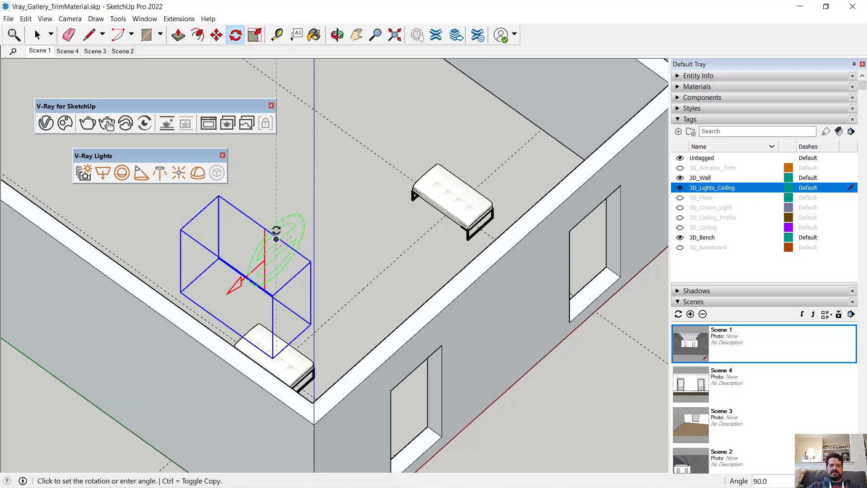
{"action": "left_click", "coordinate": [249, 270]}
Step: Inspect the flipped light from close by, clear the selection, and check its position over the bench in the Top view
{"action": "scroll", "coordinate": [277, 277], "scroll_direction": "up", "scroll_amount": 6}
{"action": "middle_click_drag", "start_coordinate": [267, 275], "coordinate": [59, 227]}
{"action": "middle_click_drag", "start_coordinate": [268, 226], "coordinate": [124, 229]}
{"action": "scroll", "coordinate": [123, 228], "scroll_direction": "down", "scroll_amount": 1}
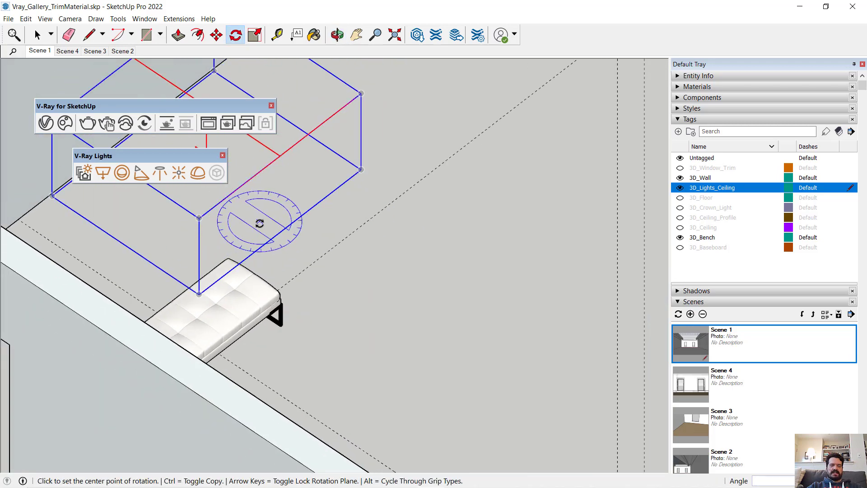
{"action": "key", "text": "ctrl+t"}
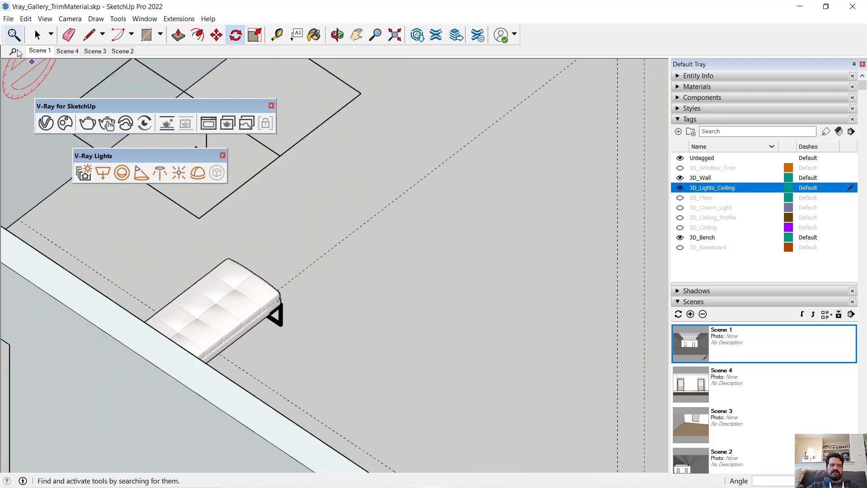
{"action": "left_click", "coordinate": [70, 18]}
{"action": "mouse_move", "coordinate": [91, 53]}
{"action": "left_click", "coordinate": [234, 54]}
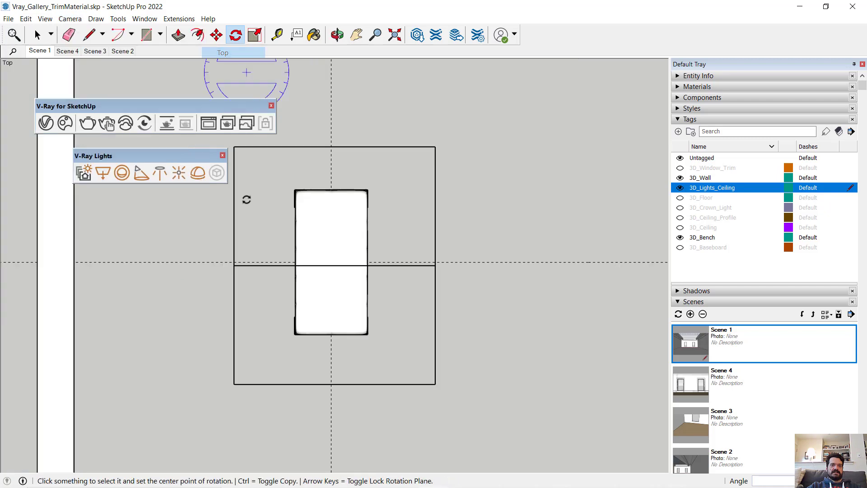
Step: Get ready to move the light vertically, using the standard Front view and a wireframe face style
{"action": "left_click", "coordinate": [216, 34]}
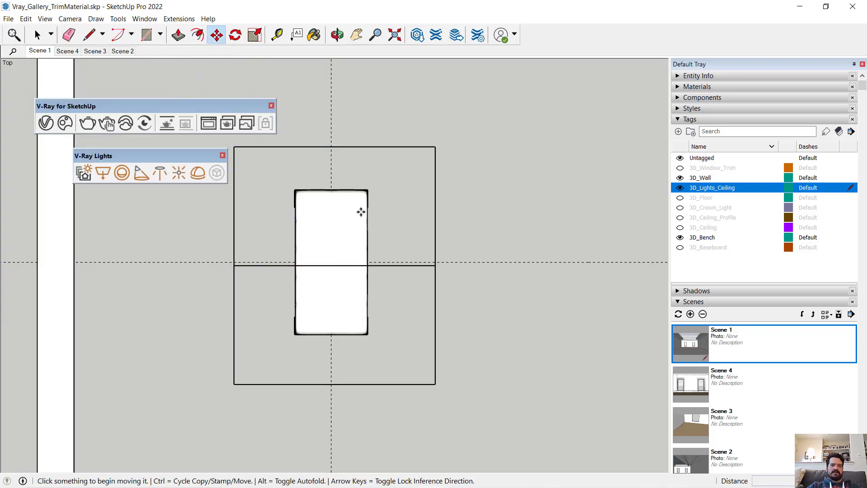
{"action": "left_click", "coordinate": [45, 19]}
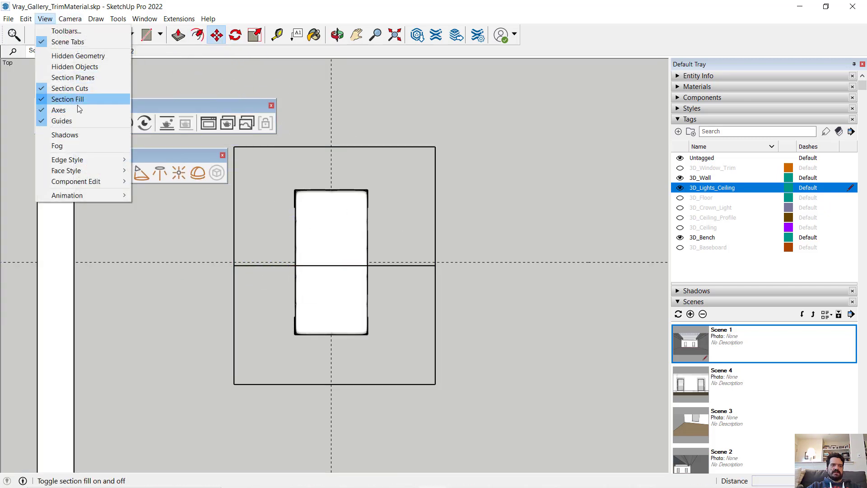
{"action": "mouse_move", "coordinate": [95, 52]}
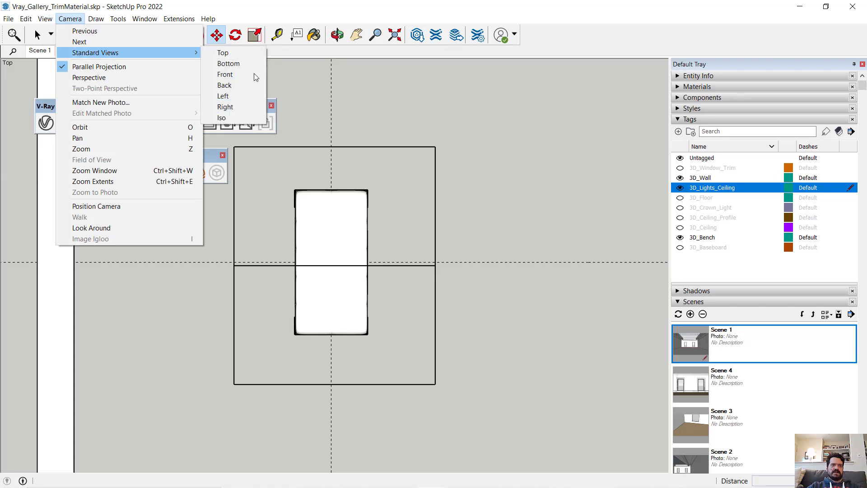
{"action": "left_click", "coordinate": [255, 74]}
{"action": "left_click", "coordinate": [49, 19]}
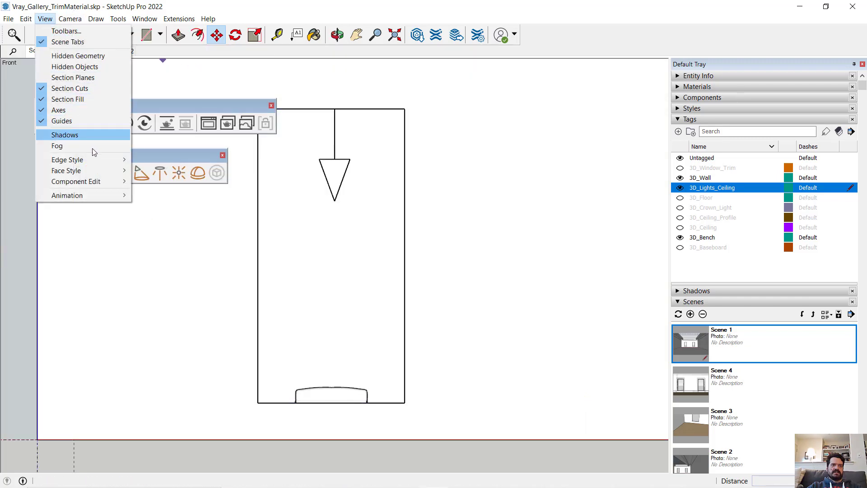
{"action": "mouse_move", "coordinate": [90, 170]}
{"action": "left_click", "coordinate": [163, 184]}
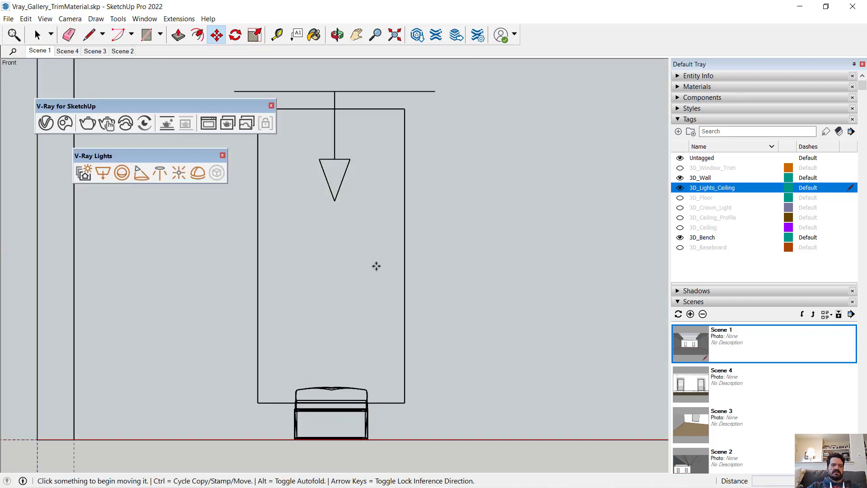
{"action": "scroll", "coordinate": [375, 260], "scroll_direction": "down", "scroll_amount": 2}
{"action": "left_click", "coordinate": [353, 136]}
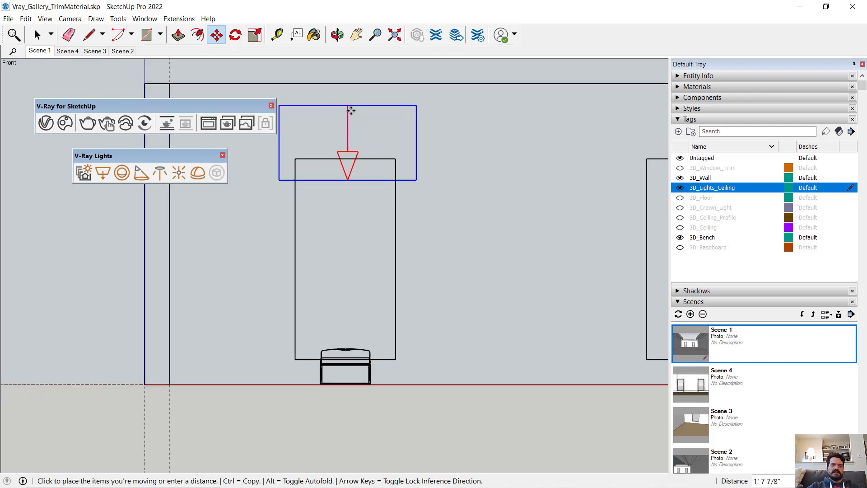
{"action": "key", "text": "Escape"}
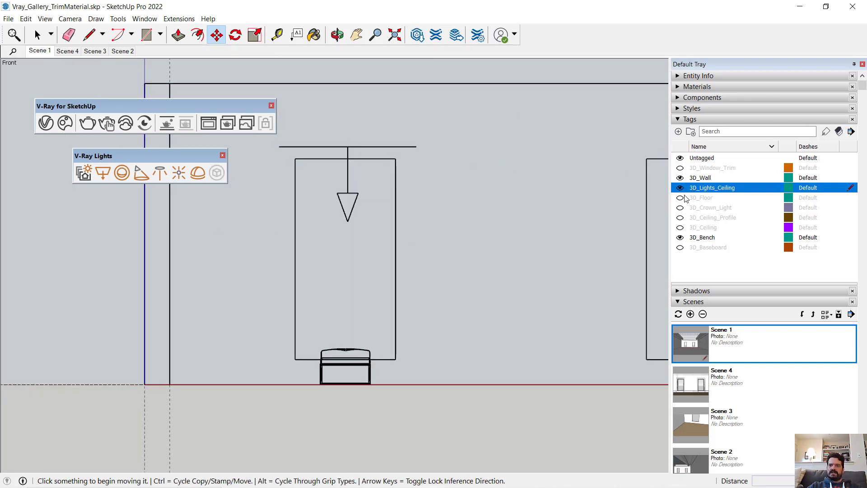
Step: Make 3D_Ceiling_Profile and 3D_Ceiling visible and raise the light about 2' 10" along the blue axis to just below the ceiling
{"action": "left_click", "coordinate": [680, 218]}
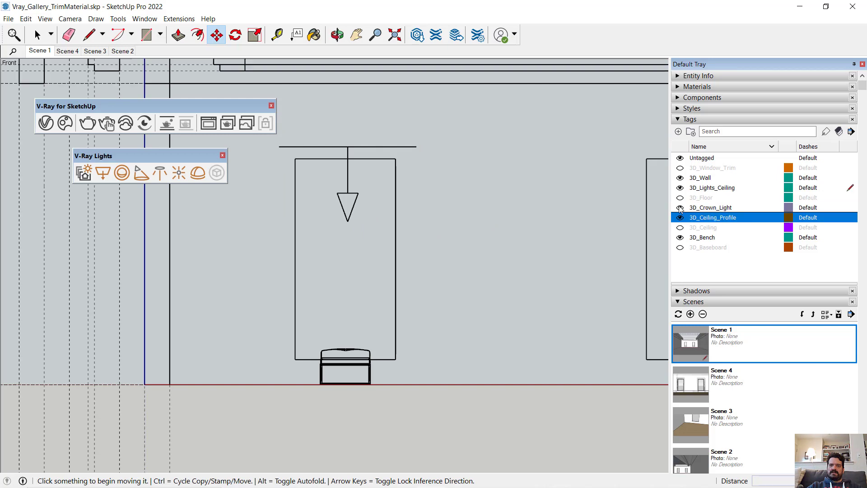
{"action": "left_click", "coordinate": [679, 227]}
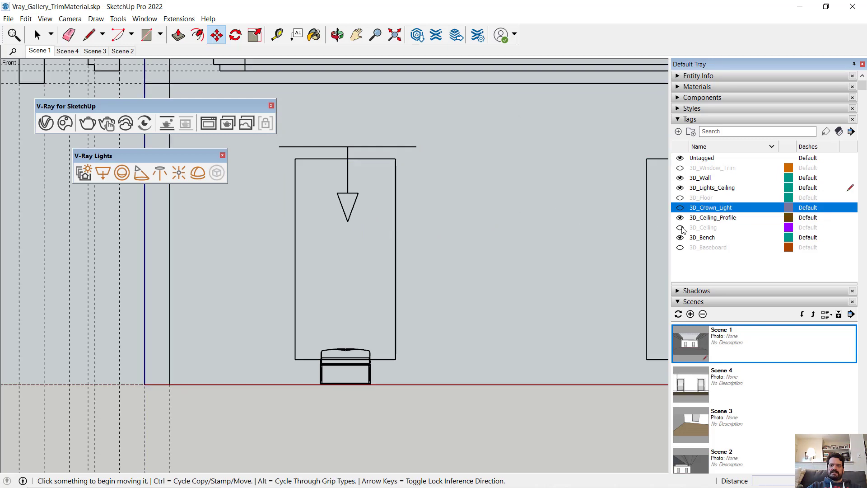
{"action": "left_click", "coordinate": [346, 147]}
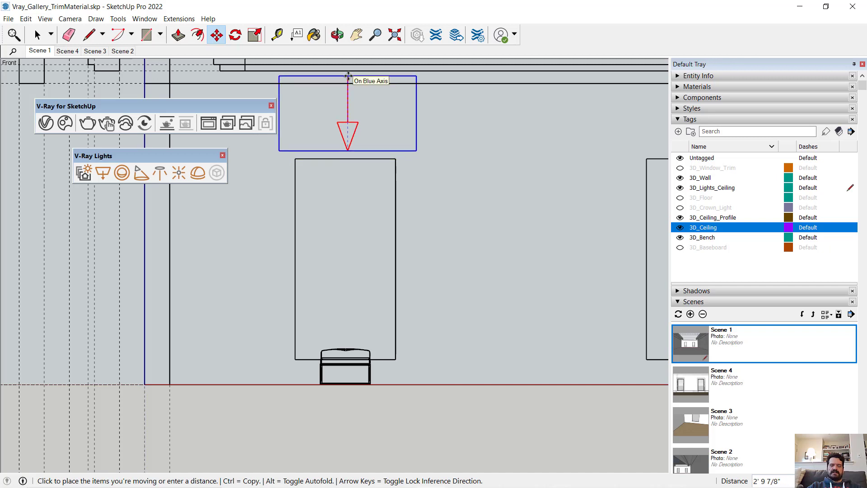
{"action": "scroll", "coordinate": [348, 77], "scroll_direction": "up", "scroll_amount": 2}
{"action": "left_click", "coordinate": [348, 75]}
{"action": "scroll", "coordinate": [357, 96], "scroll_direction": "down", "scroll_amount": 4}
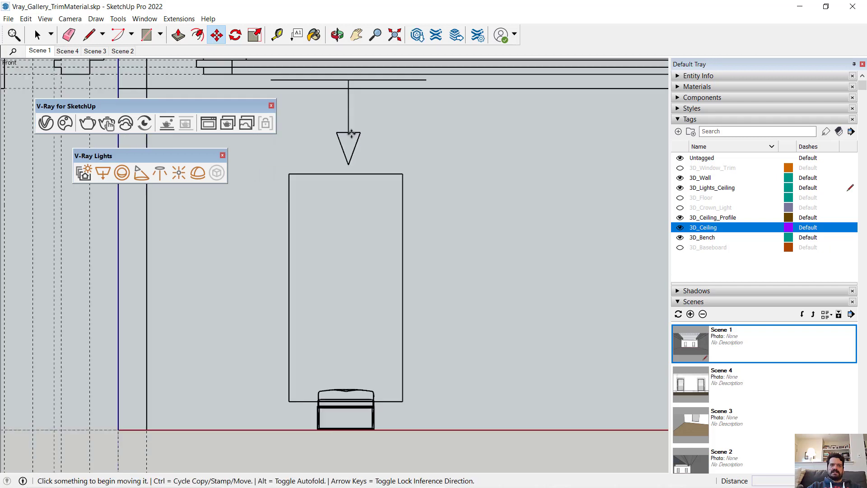
Step: Return to Scene 1 and examine the ceiling light, benches and windows from inside the gallery
{"action": "left_click", "coordinate": [37, 36]}
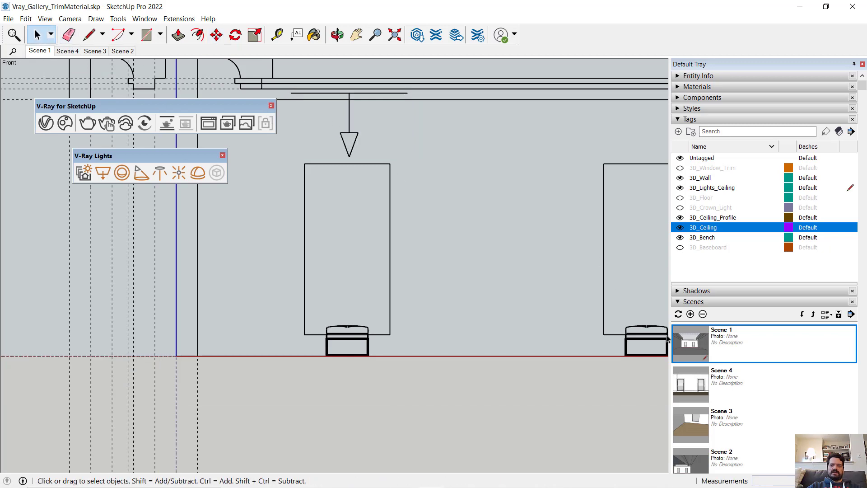
{"action": "double_click", "coordinate": [694, 345]}
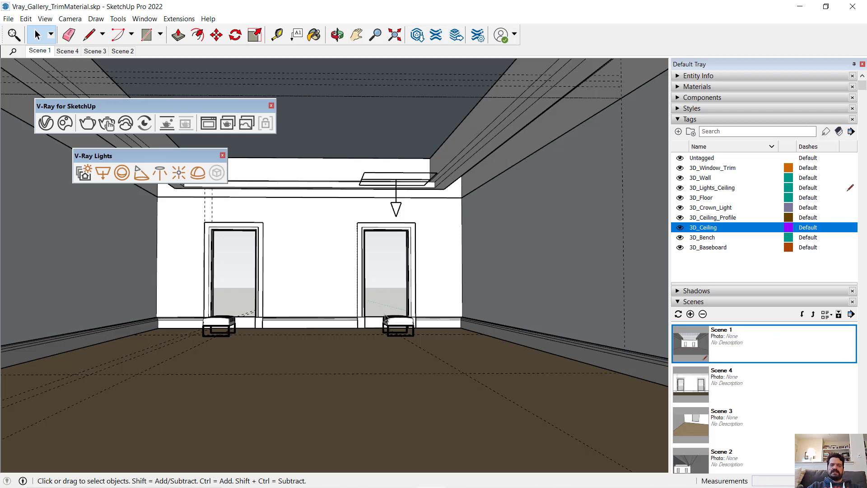
{"action": "scroll", "coordinate": [363, 322], "scroll_direction": "up", "scroll_amount": 6}
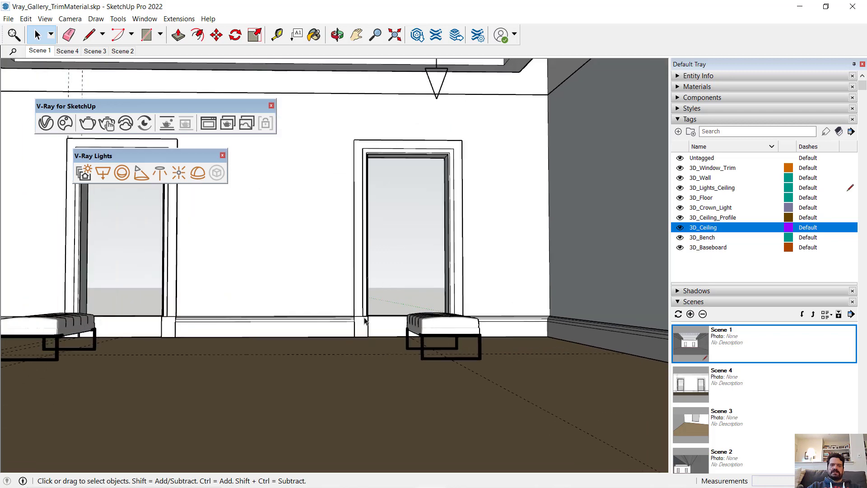
Step: Frame the bench in front of the window and open the Rectangle Light's parameters in the V-Ray Asset Editor, listing only lights
{"action": "middle_click_drag", "start_coordinate": [386, 307], "coordinate": [315, 329], "text": "shift"}
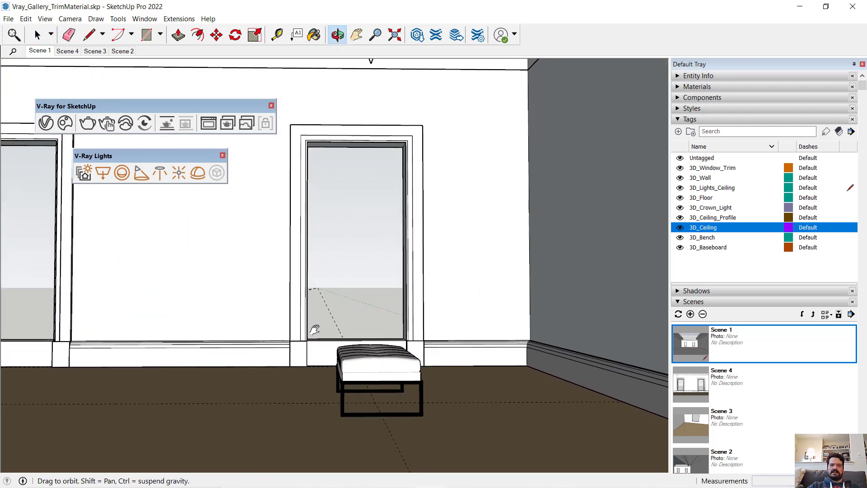
{"action": "key", "text": "space"}
{"action": "left_click", "coordinate": [45, 122]}
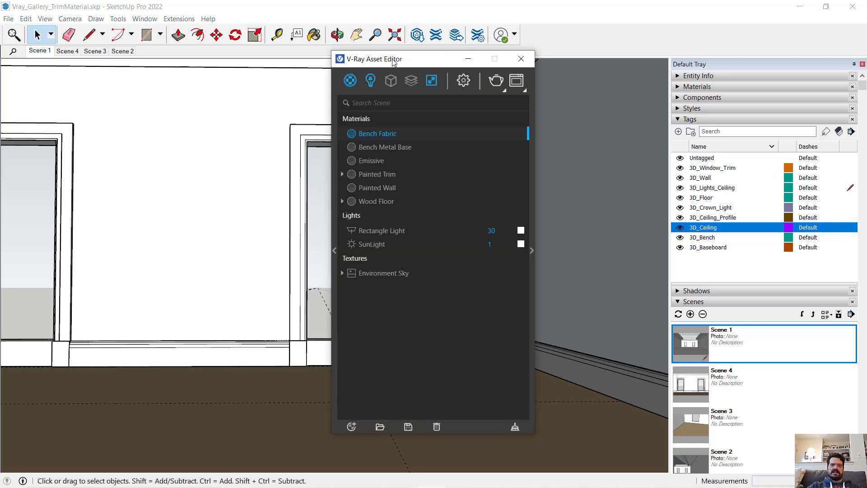
{"action": "left_click_drag", "start_coordinate": [393, 59], "coordinate": [174, 39]}
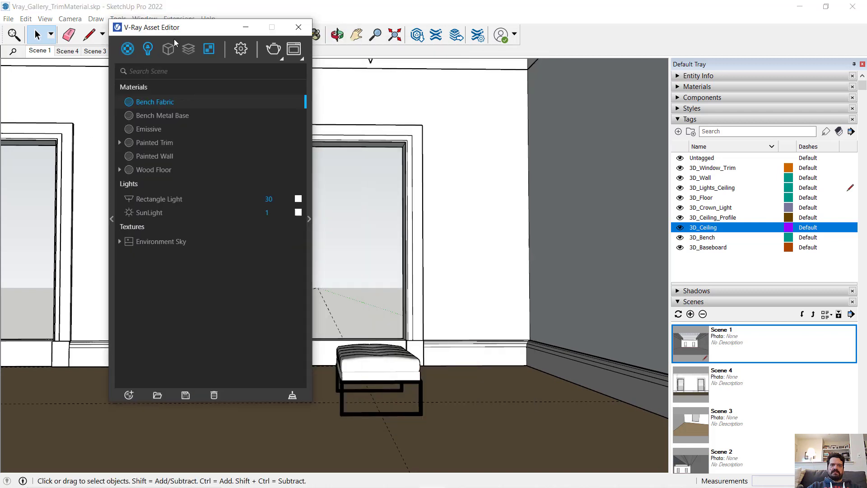
{"action": "left_click", "coordinate": [148, 50]}
{"action": "left_click", "coordinate": [307, 175]}
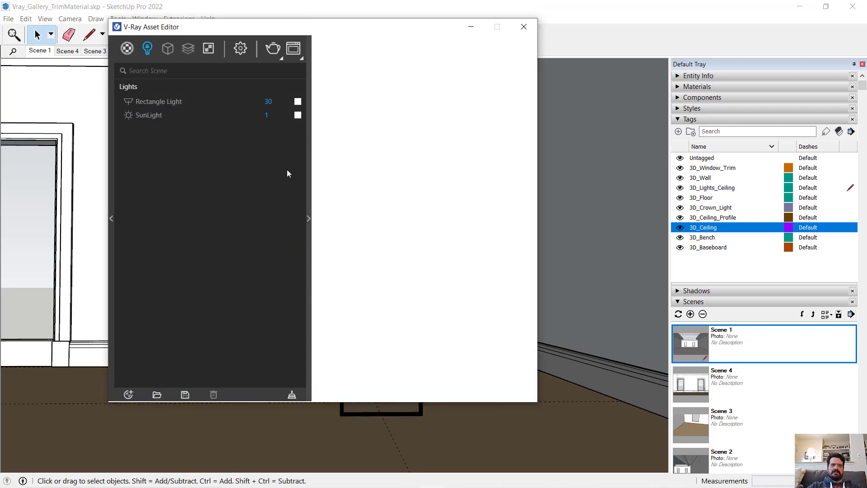
{"action": "left_click", "coordinate": [156, 102]}
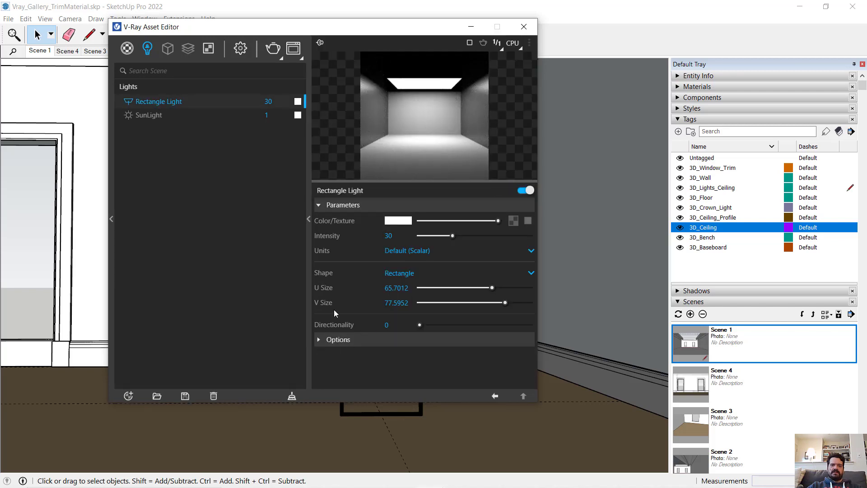
Step: In the Rectangle Light's options, make the light invisible and turn off Affect Reflections
{"action": "left_click", "coordinate": [339, 339]}
{"action": "left_click_drag", "start_coordinate": [375, 31], "coordinate": [263, 14]}
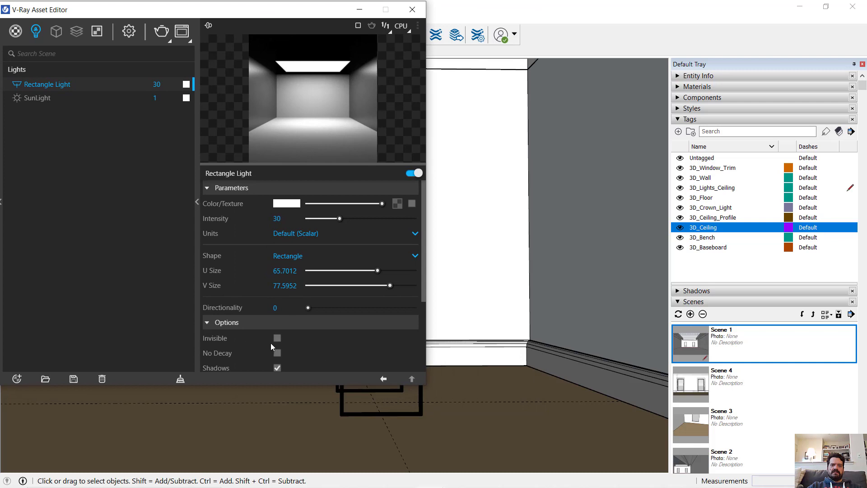
{"action": "left_click_drag", "start_coordinate": [270, 385], "coordinate": [271, 485]}
{"action": "left_click", "coordinate": [278, 337]}
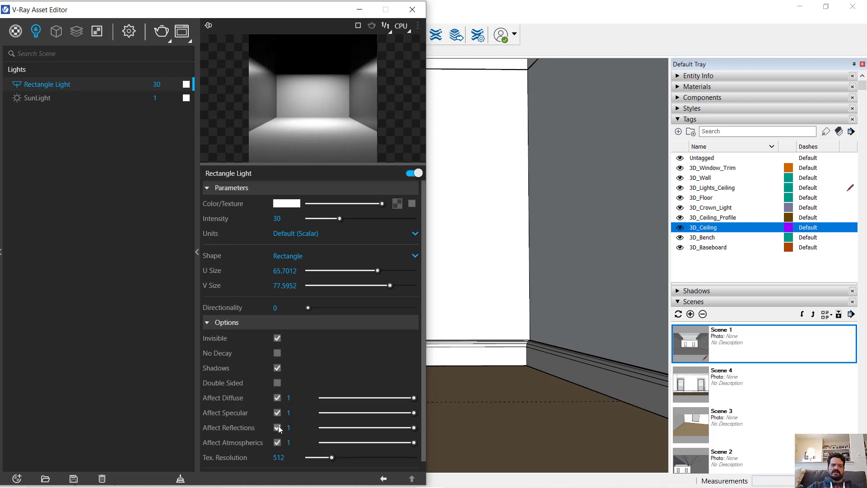
{"action": "left_click", "coordinate": [278, 429]}
Step: Set the Rectangle Light's U Size to 60 and V Size to 80
{"action": "left_click", "coordinate": [276, 273]}
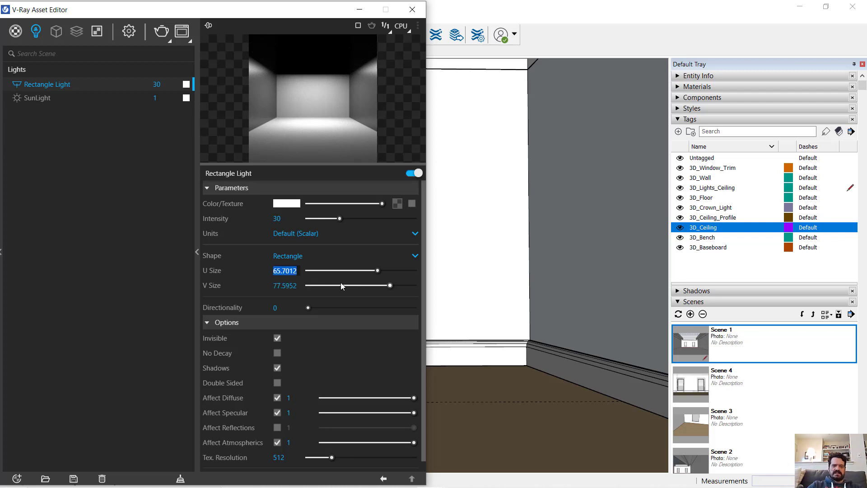
{"action": "type", "text": "60"}
{"action": "key", "text": "Tab"}
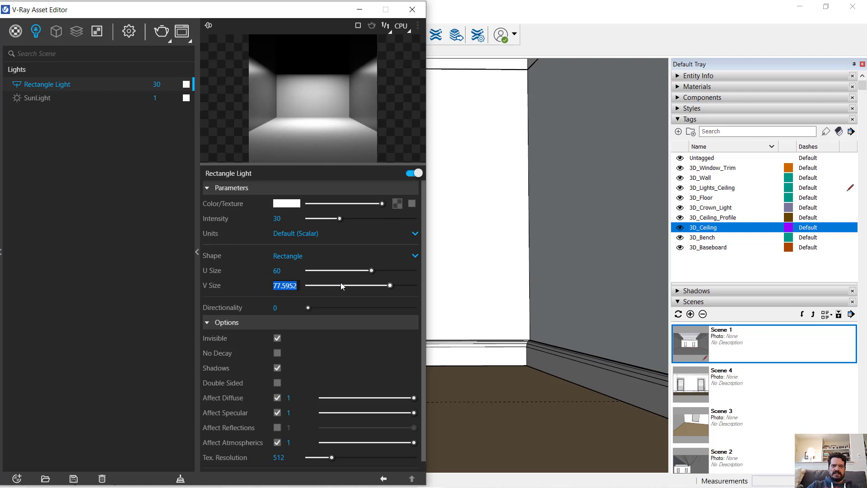
{"action": "type", "text": "80"}
{"action": "key", "text": "Return"}
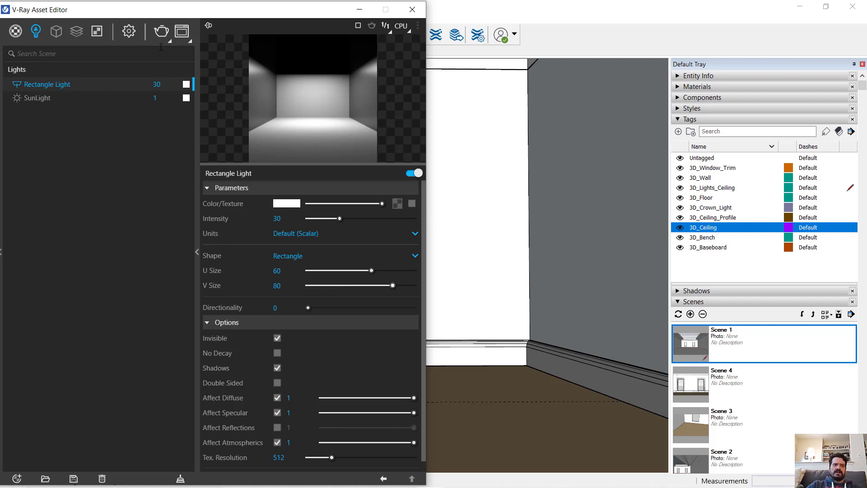
Step: Render the bench and window view to check the ceiling light's effect
{"action": "left_click_drag", "start_coordinate": [183, 9], "coordinate": [215, 17]}
{"action": "left_click", "coordinate": [196, 43]}
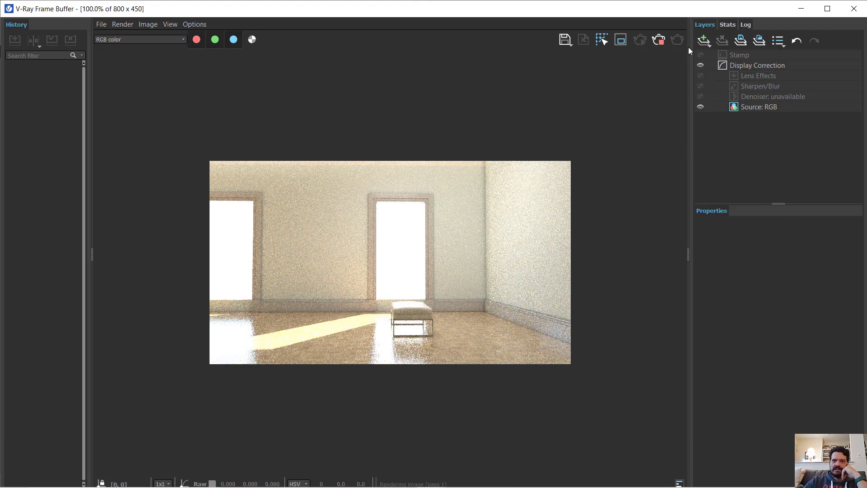
{"action": "left_click", "coordinate": [800, 9]}
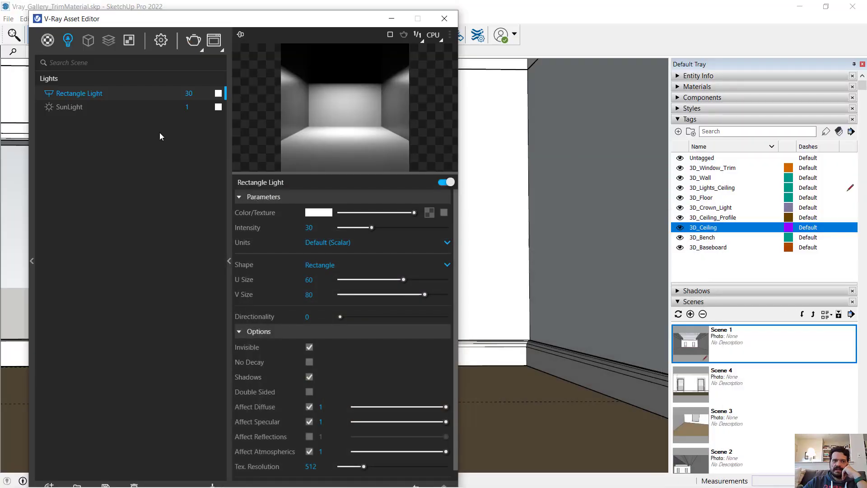
Step: Disable the SunLight and render the view again
{"action": "left_click", "coordinate": [99, 109]}
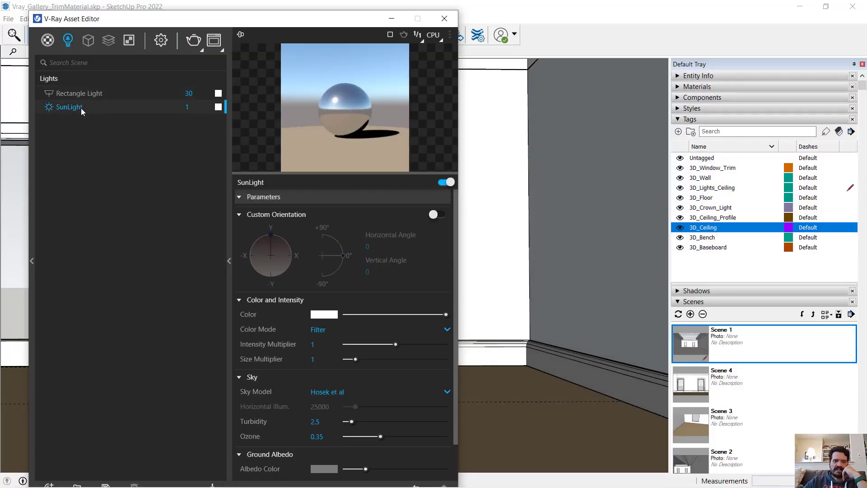
{"action": "left_click", "coordinate": [444, 183]}
{"action": "left_click", "coordinate": [193, 41]}
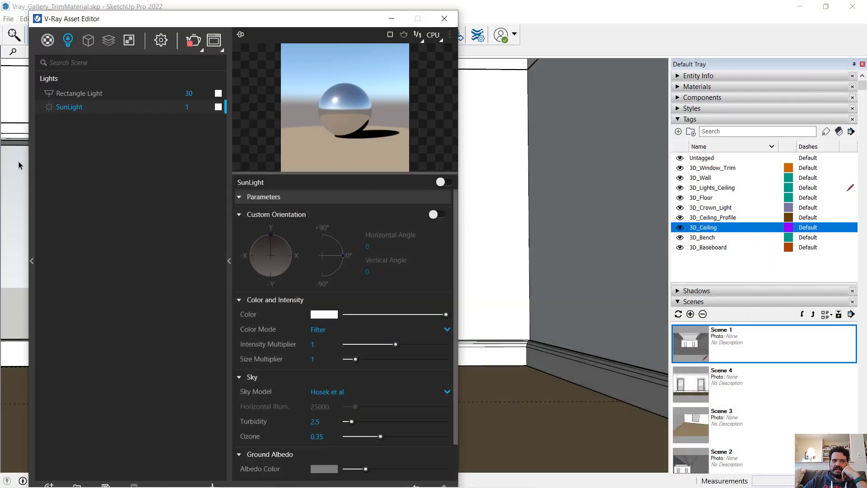
Step: Darken the Emissive material's colour to black, and stop the running render after checking it
{"action": "left_click", "coordinate": [48, 40]}
{"action": "left_click", "coordinate": [71, 120]}
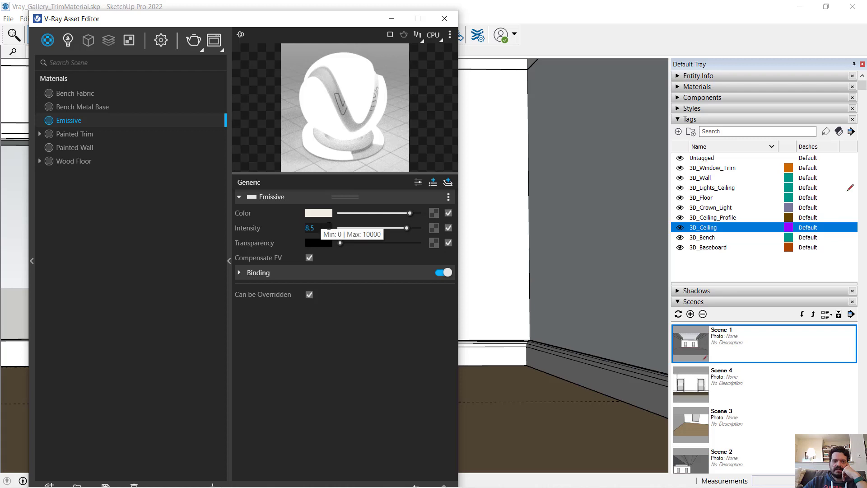
{"action": "left_click_drag", "start_coordinate": [410, 213], "coordinate": [336, 213]}
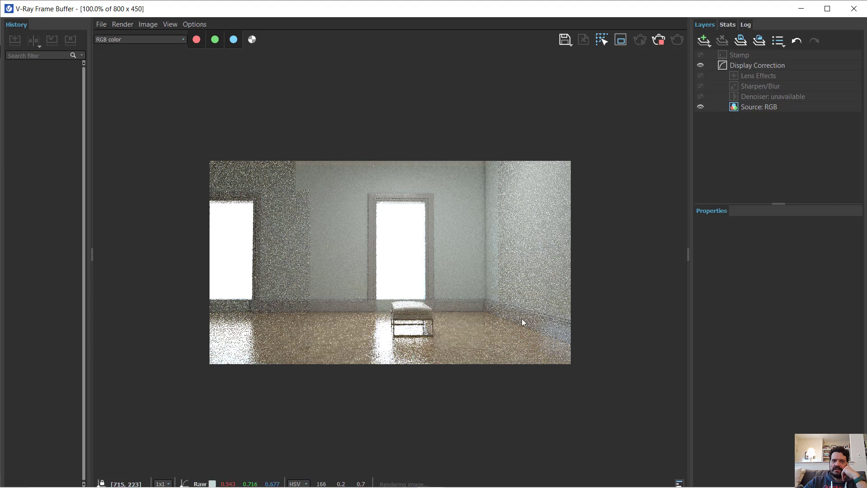
{"action": "left_click", "coordinate": [656, 39]}
{"action": "left_click", "coordinate": [801, 8]}
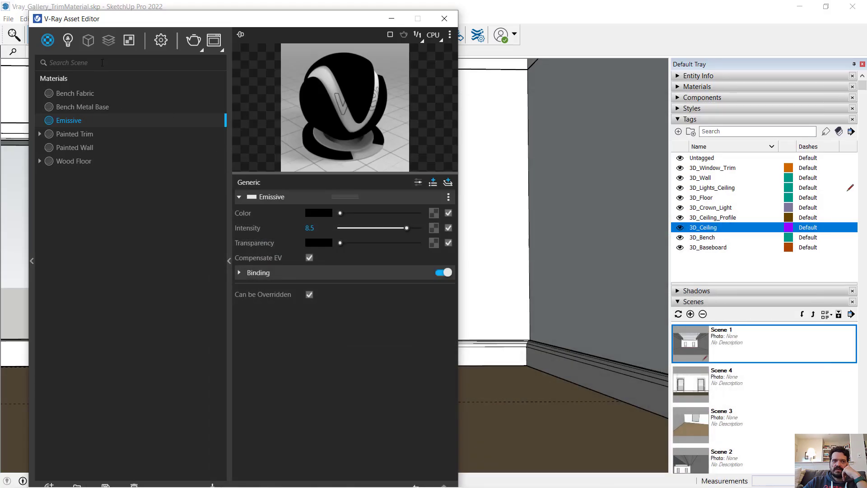
Step: Disable the Background texture in the render Environment settings and render the view without daylight
{"action": "left_click", "coordinate": [161, 40]}
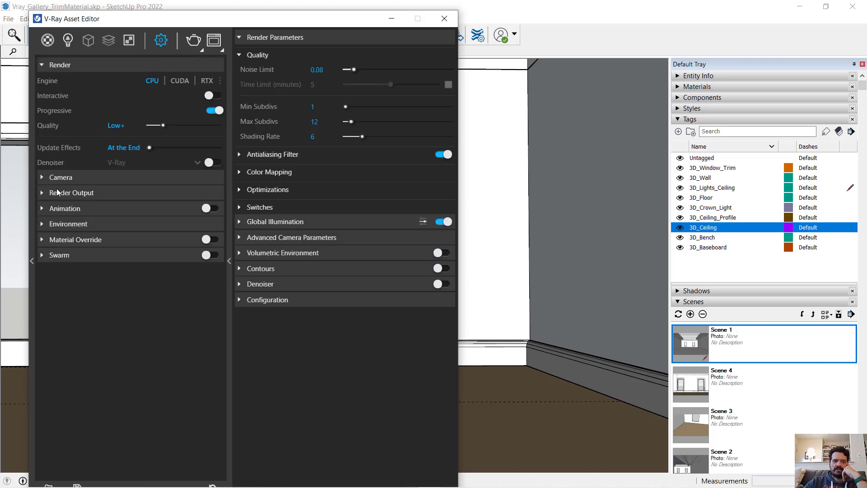
{"action": "left_click", "coordinate": [43, 224]}
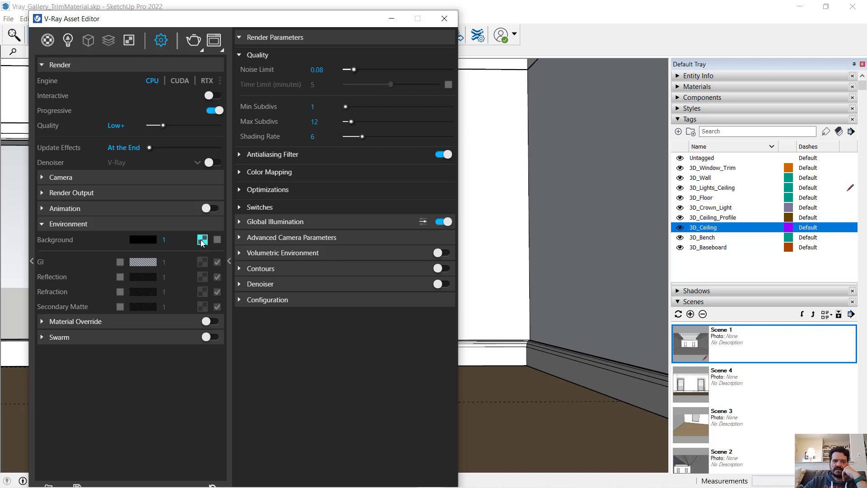
{"action": "left_click", "coordinate": [194, 40]}
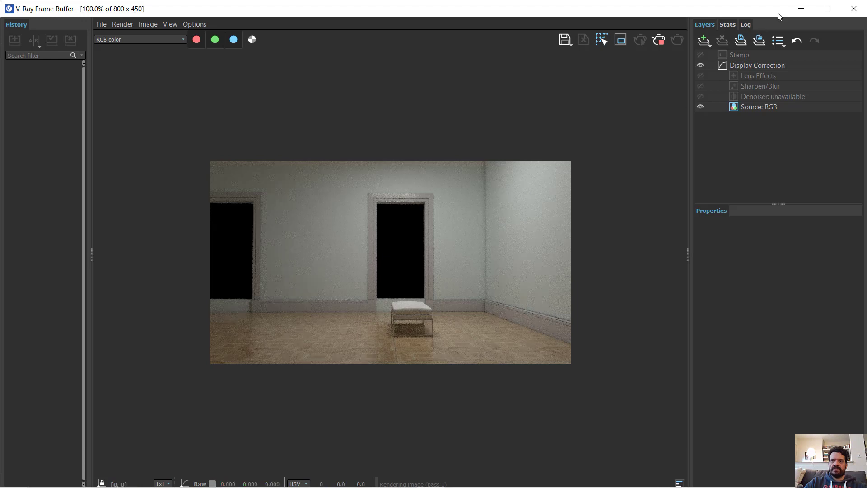
{"action": "left_click", "coordinate": [801, 8]}
{"action": "left_click", "coordinate": [392, 19]}
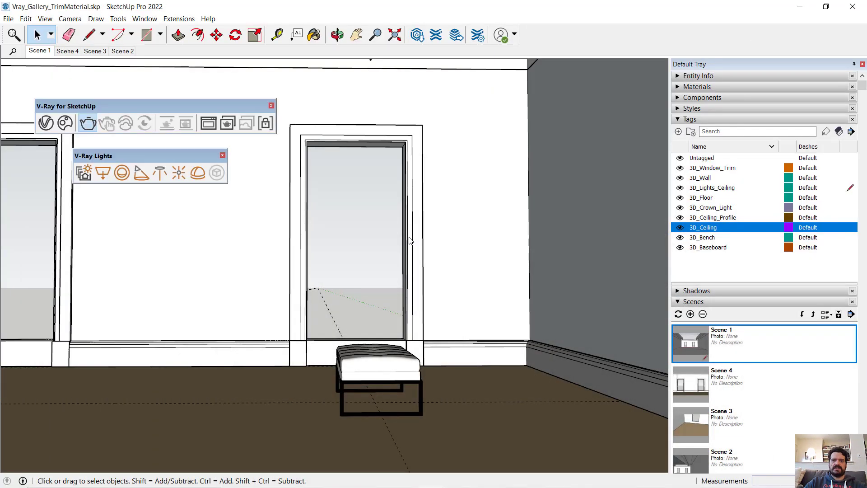
Step: Render a wider view of the gallery including the ceiling and both benches, and examine the lighting up close
{"action": "mouse_move", "coordinate": [409, 228]}
{"action": "middle_mouse_down"}
{"action": "mouse_move", "coordinate": [415, 264]}
{"action": "mouse_move", "coordinate": [411, 237]}
{"action": "mouse_move", "coordinate": [389, 408]}
{"action": "mouse_move", "coordinate": [410, 296]}
{"action": "mouse_move", "coordinate": [384, 300]}
{"action": "mouse_move", "coordinate": [391, 292]}
{"action": "middle_mouse_up"}
{"action": "scroll", "coordinate": [410, 296], "scroll_direction": "down", "scroll_amount": 1}
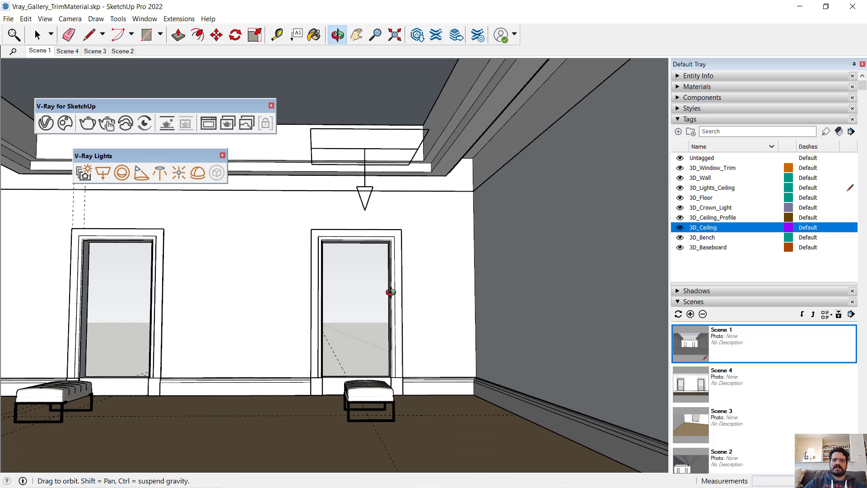
{"action": "left_click", "coordinate": [87, 122]}
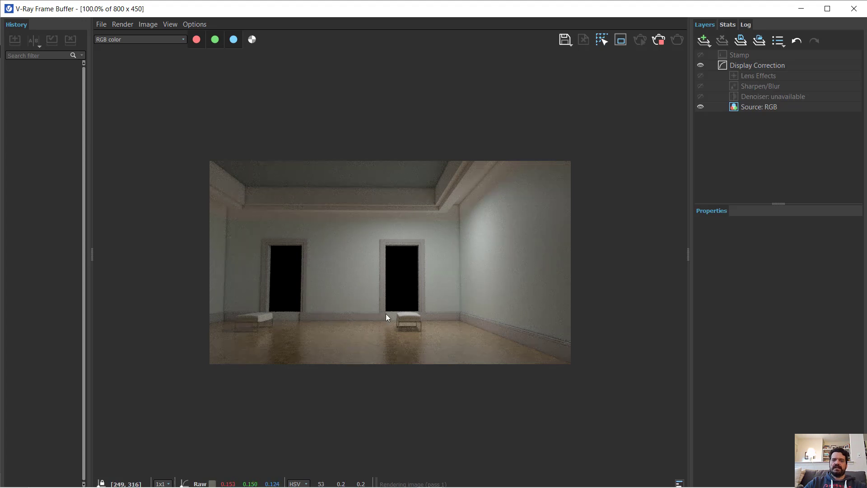
{"action": "scroll", "coordinate": [407, 323], "scroll_direction": "up", "scroll_amount": 2}
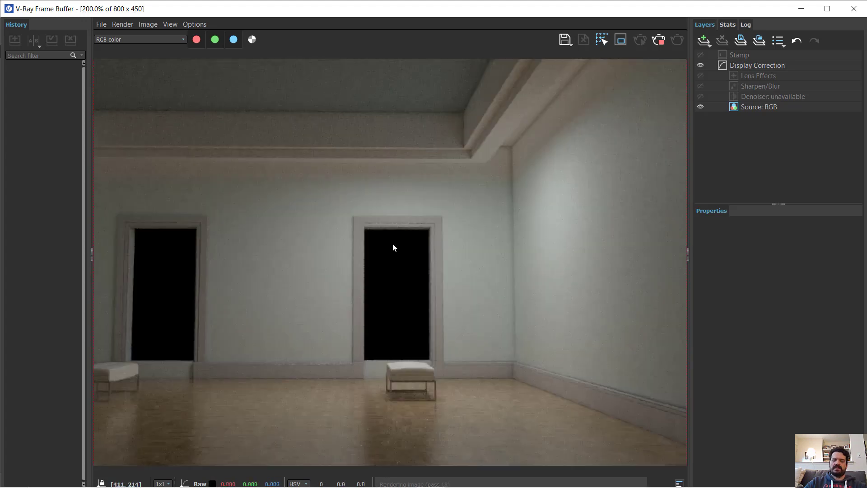
{"action": "left_click", "coordinate": [851, 9]}
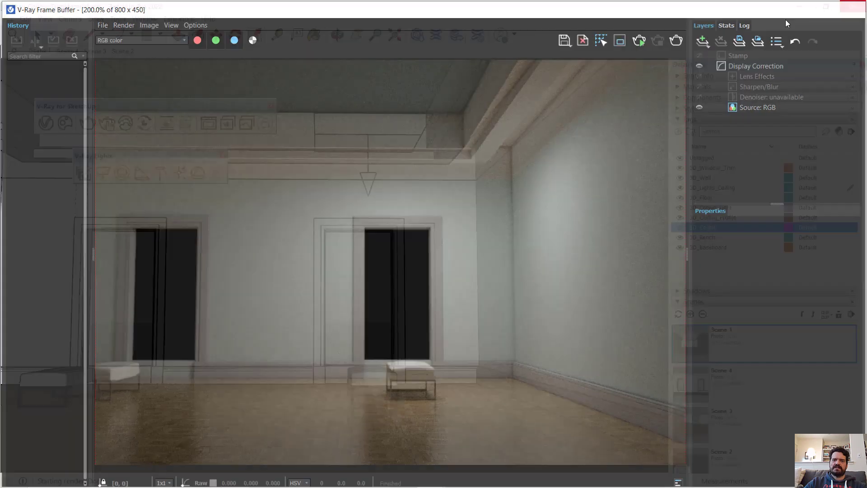
Step: Set the Rectangle Light's U Size and V Size both to 20
{"action": "left_click", "coordinate": [47, 125]}
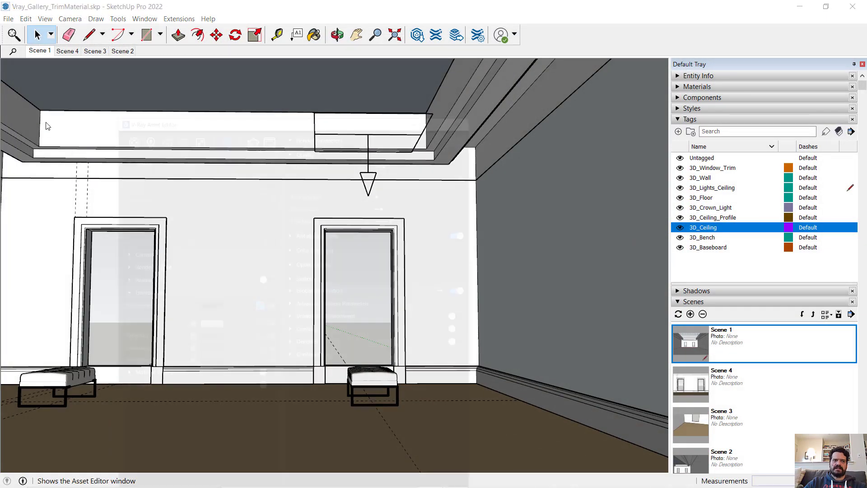
{"action": "left_click", "coordinate": [67, 39]}
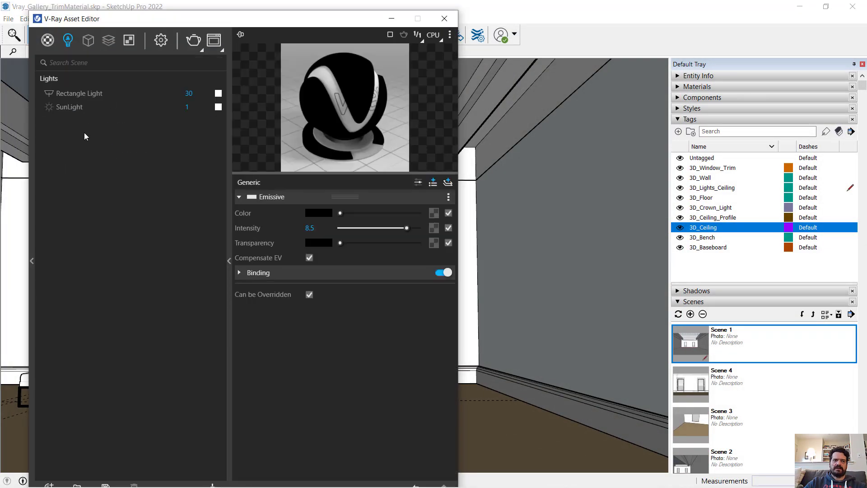
{"action": "left_click", "coordinate": [78, 93]}
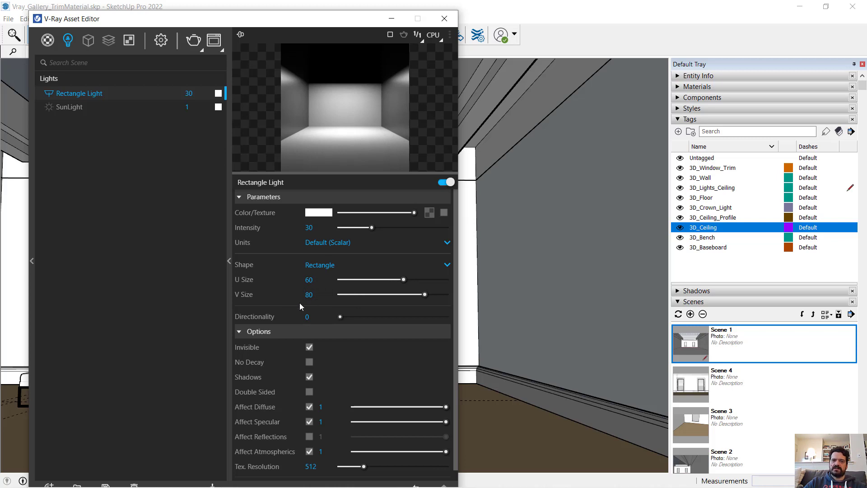
{"action": "double_click", "coordinate": [310, 274]}
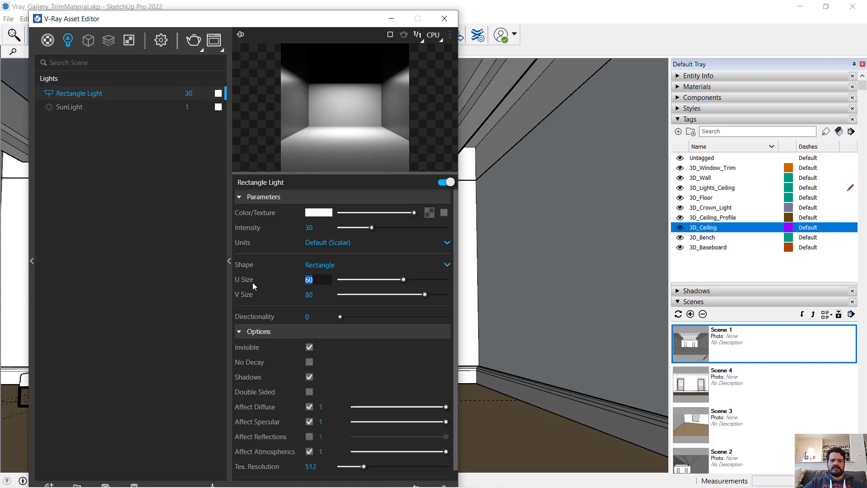
{"action": "type", "text": "20"}
{"action": "key", "text": "Return"}
{"action": "key", "text": "Tab"}
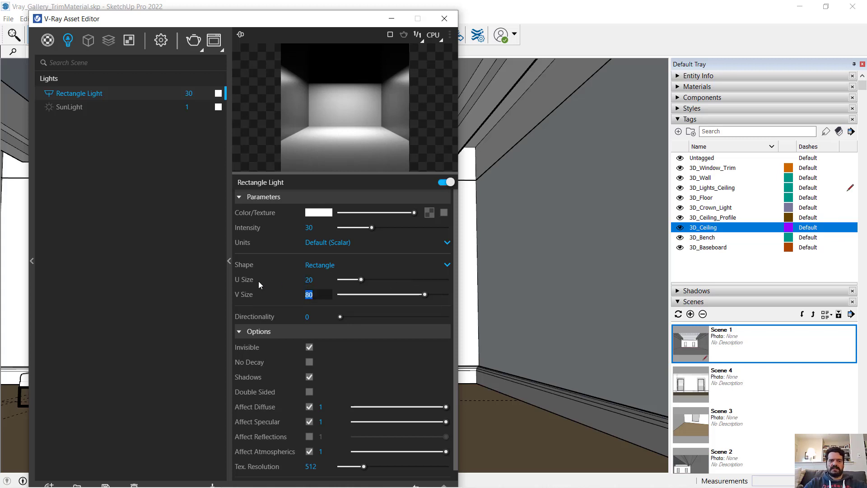
{"action": "type", "text": "20"}
{"action": "key", "text": "Return"}
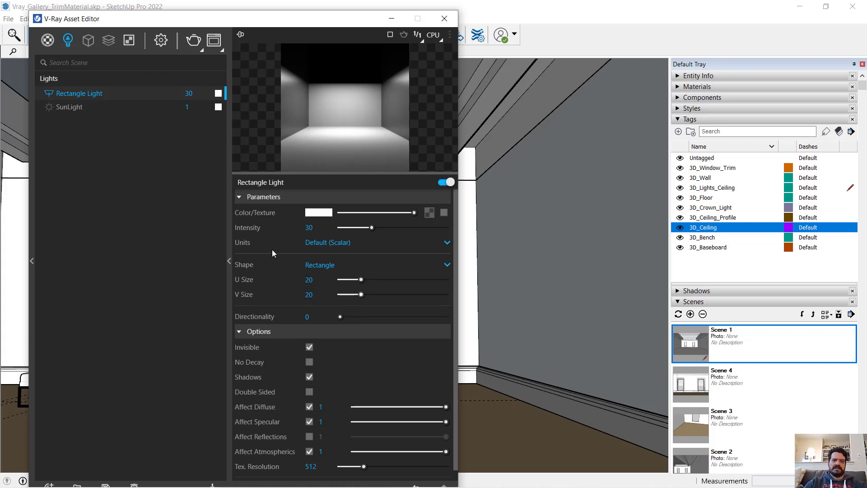
Step: Raise the Rectangle Light's intensity to 100 and check it with a short render
{"action": "double_click", "coordinate": [309, 228]}
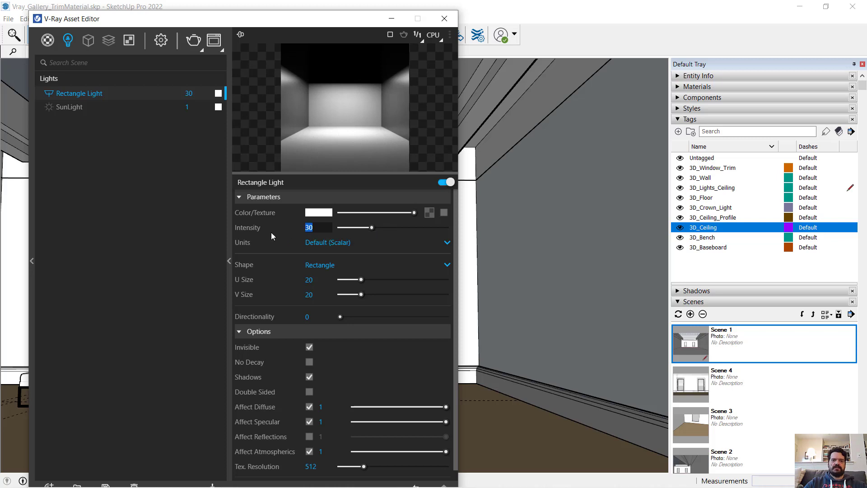
{"action": "type", "text": "100"}
{"action": "key", "text": "Return"}
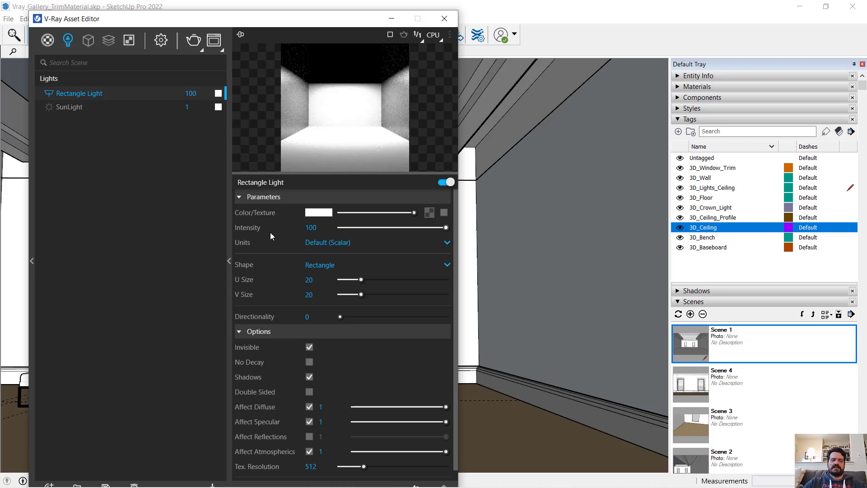
{"action": "left_click", "coordinate": [193, 42]}
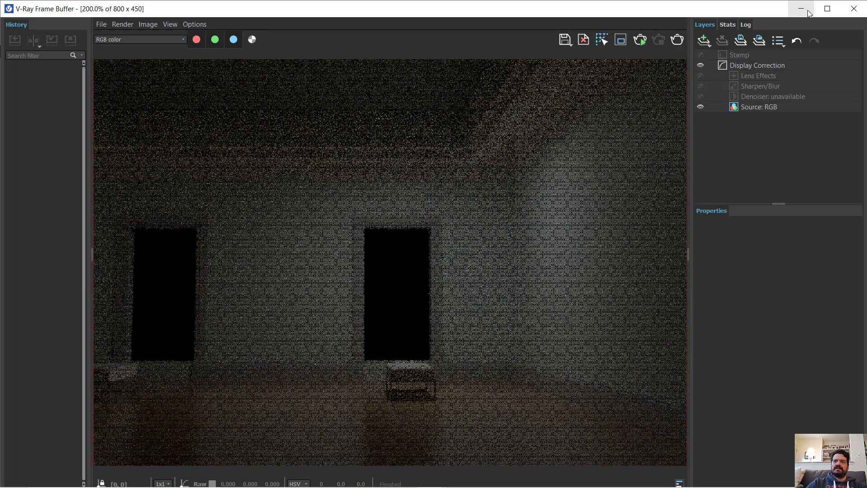
{"action": "left_click", "coordinate": [804, 9]}
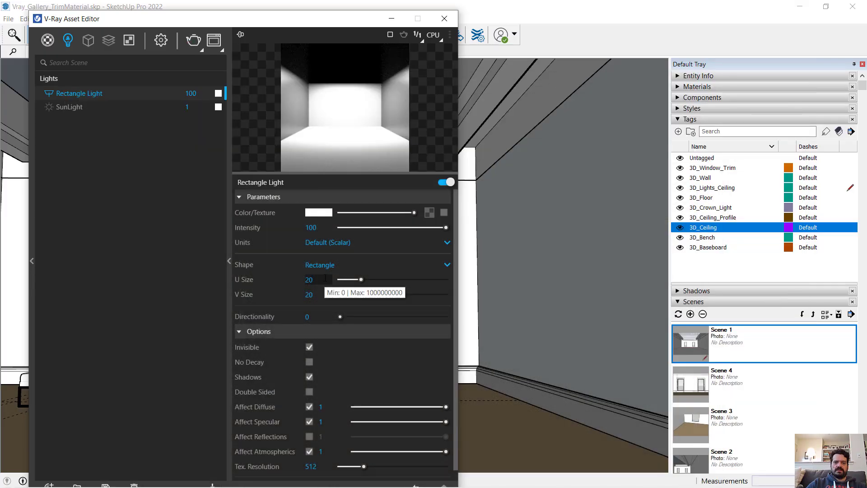
Step: Set the Rectangle Light's intensity to 1000 and start a test render of the gallery
{"action": "left_click", "coordinate": [321, 228]}
{"action": "type", "text": "0"}
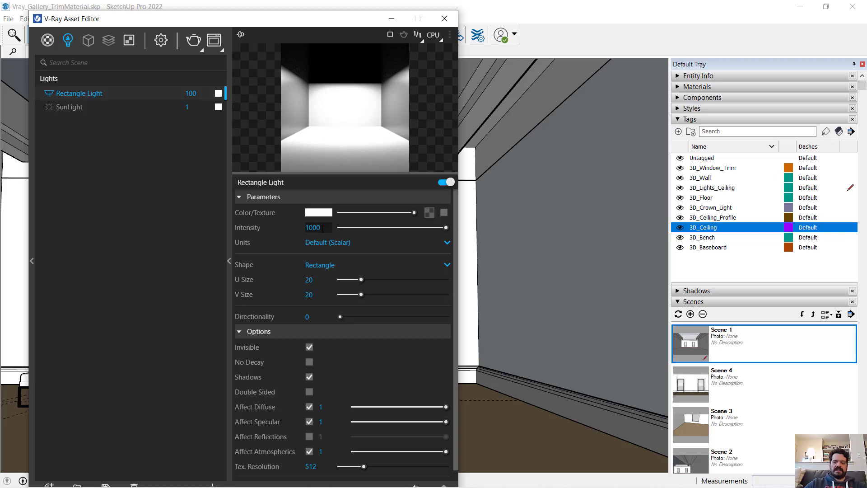
{"action": "key", "text": "Return"}
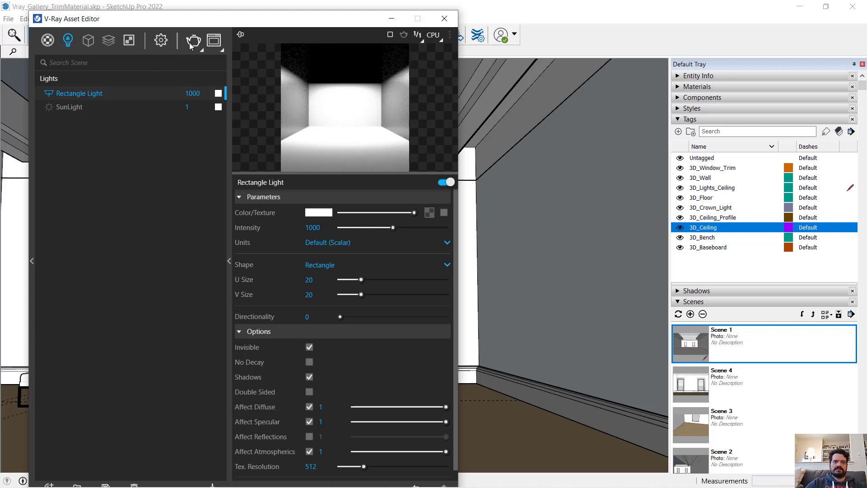
{"action": "left_click", "coordinate": [191, 43]}
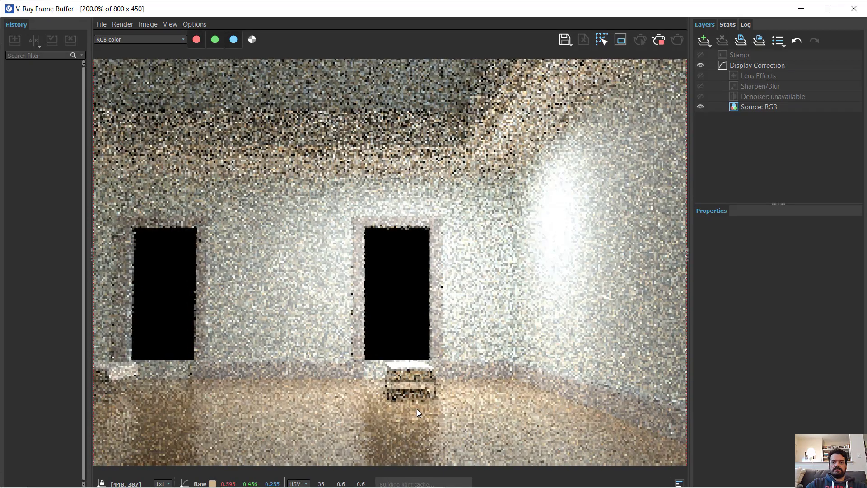
Step: Examine the bench's shadow and the wall lighting in the test render up close, and stop the render
{"action": "scroll", "coordinate": [417, 411], "scroll_direction": "up", "scroll_amount": 2}
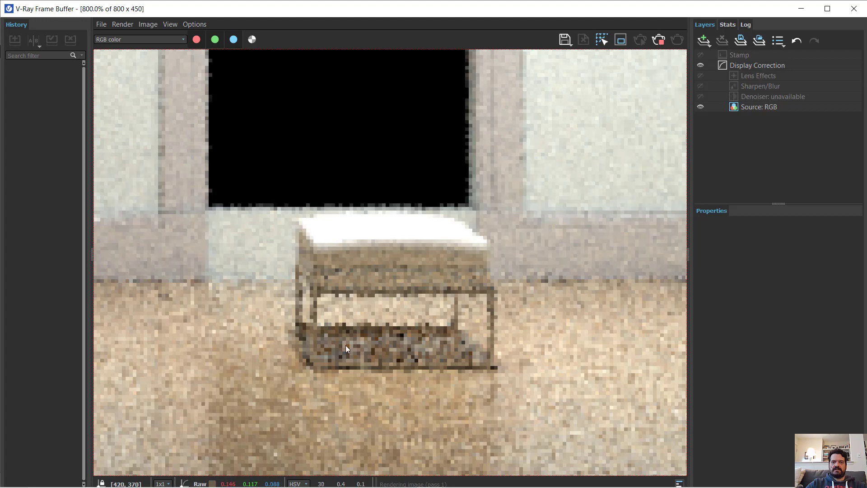
{"action": "scroll", "coordinate": [478, 353], "scroll_direction": "up", "scroll_amount": 1}
{"action": "scroll", "coordinate": [497, 353], "scroll_direction": "up", "scroll_amount": 1}
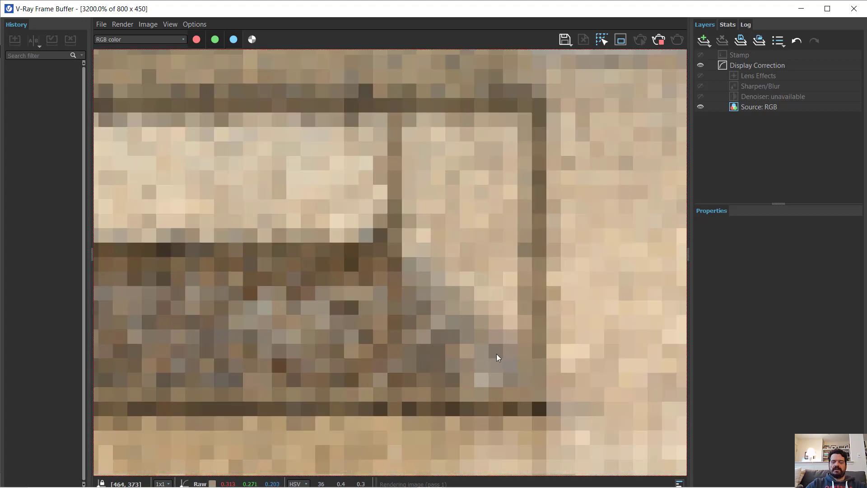
{"action": "scroll", "coordinate": [447, 323], "scroll_direction": "down", "scroll_amount": 1}
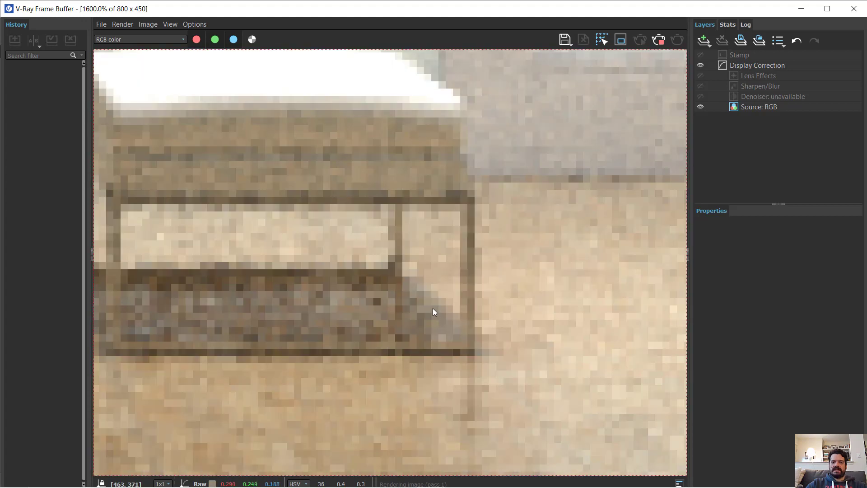
{"action": "scroll", "coordinate": [432, 309], "scroll_direction": "down", "scroll_amount": 1}
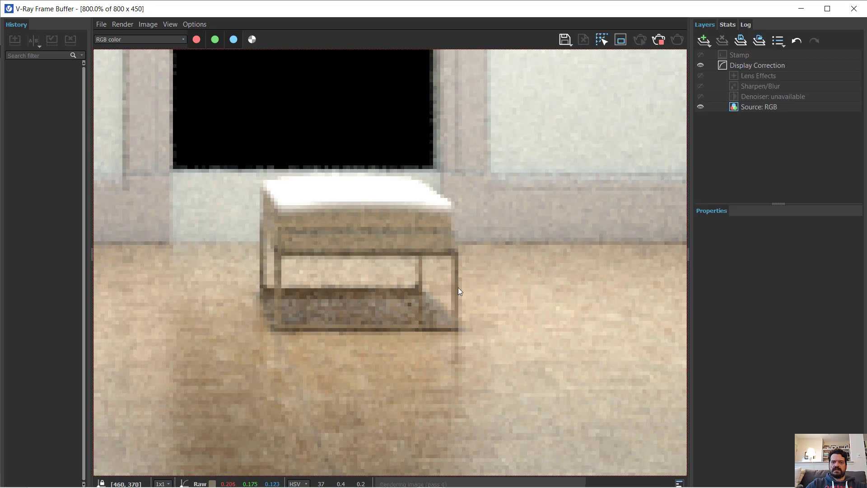
{"action": "scroll", "coordinate": [465, 231], "scroll_direction": "down", "scroll_amount": 1}
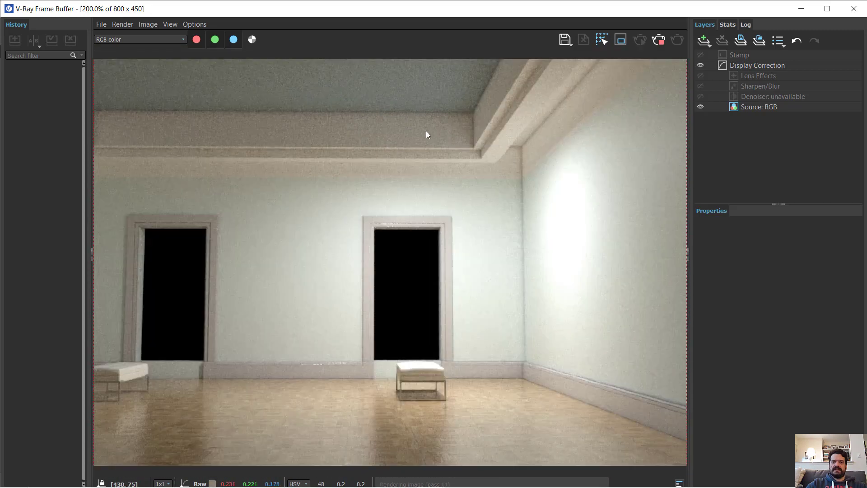
{"action": "left_click", "coordinate": [658, 38]}
{"action": "left_click", "coordinate": [800, 9]}
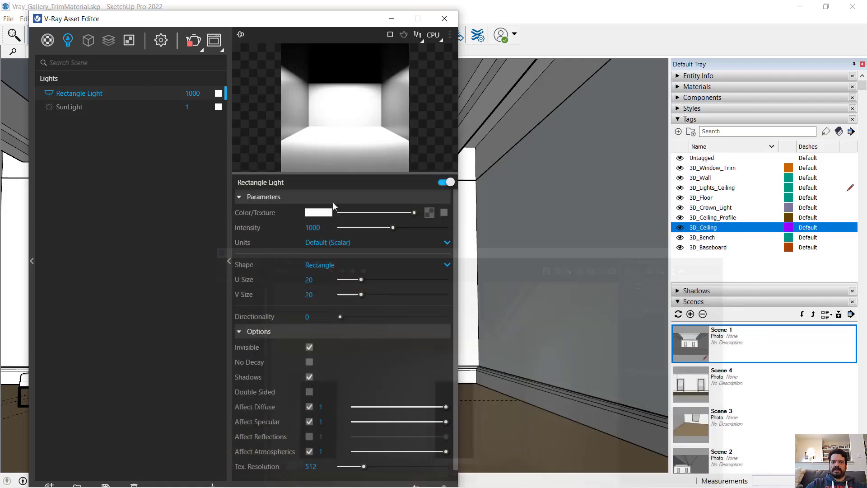
Step: Set the Rectangle Light's U Size to 60, V Size to 80 and intensity to 30
{"action": "type", "text": "60"}
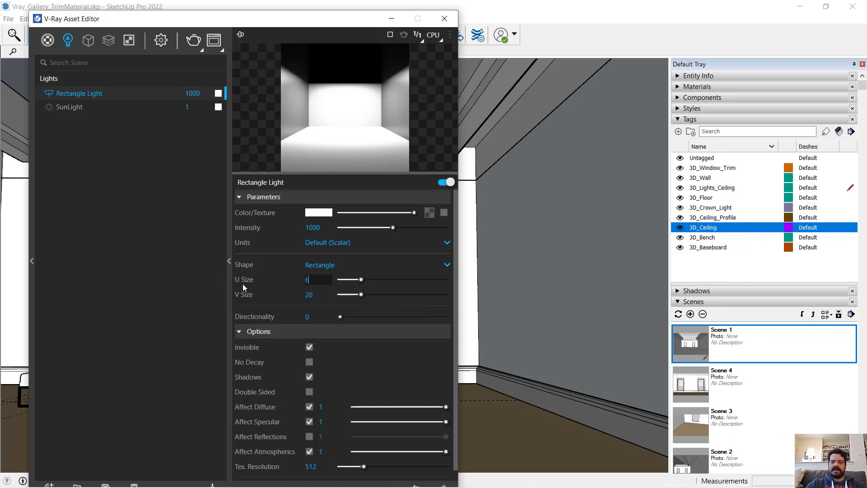
{"action": "key", "text": "Tab"}
{"action": "type", "text": "80"}
{"action": "key", "text": "Return"}
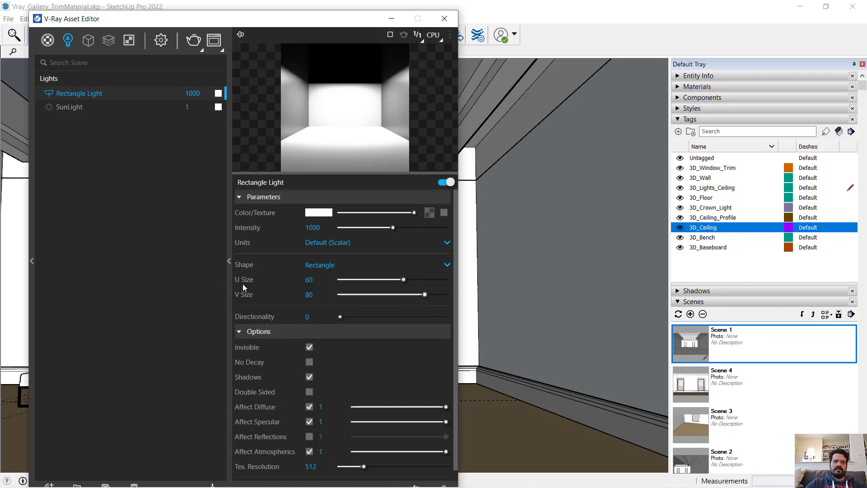
{"action": "left_click_drag", "start_coordinate": [324, 228], "coordinate": [243, 230]}
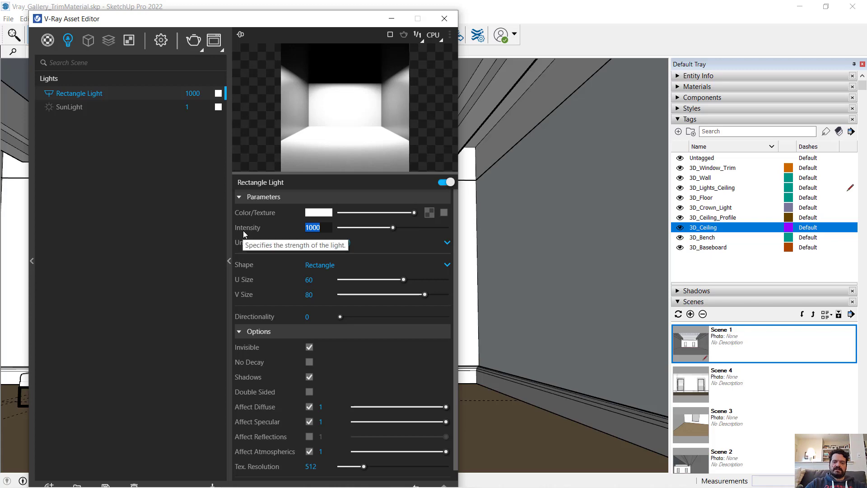
{"action": "type", "text": "30"}
{"action": "key", "text": "Return"}
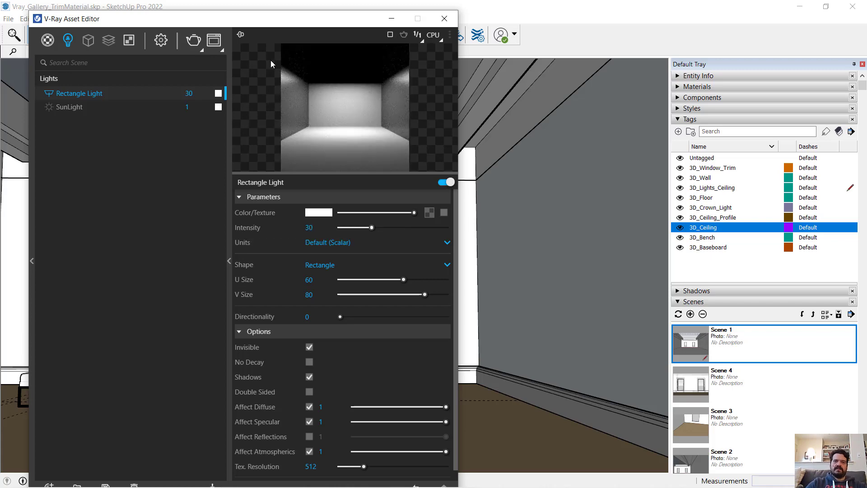
Step: Render the gallery with the larger light and examine the shadow beneath the bench up close
{"action": "left_click", "coordinate": [193, 39]}
{"action": "scroll", "coordinate": [427, 383], "scroll_direction": "up", "scroll_amount": 3}
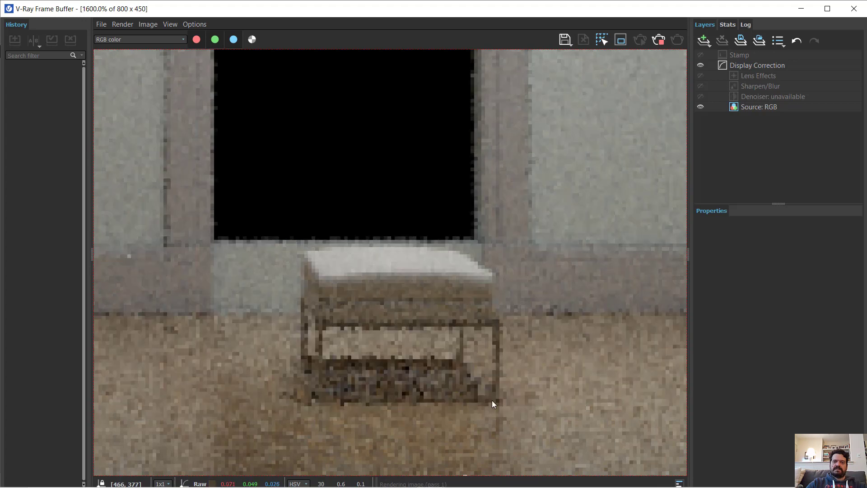
{"action": "scroll", "coordinate": [492, 400], "scroll_direction": "up", "scroll_amount": 1}
{"action": "scroll", "coordinate": [454, 357], "scroll_direction": "down", "scroll_amount": 1}
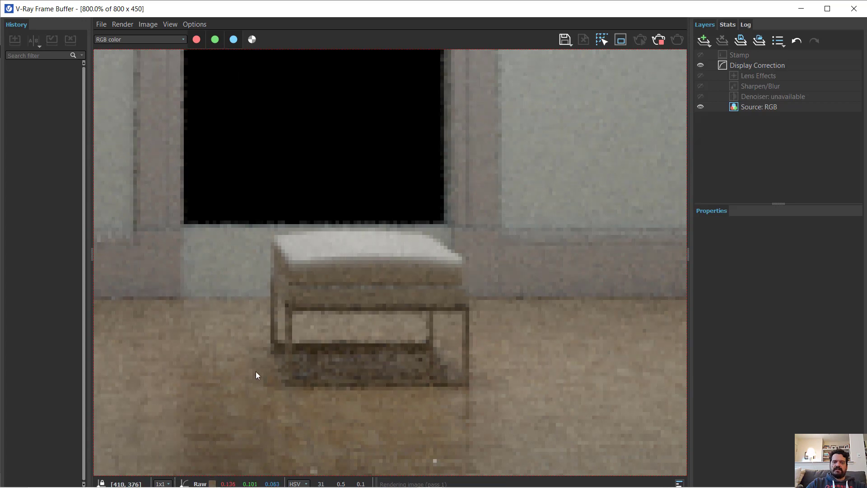
{"action": "scroll", "coordinate": [375, 406], "scroll_direction": "down", "scroll_amount": 2}
{"action": "scroll", "coordinate": [316, 388], "scroll_direction": "up", "scroll_amount": 2}
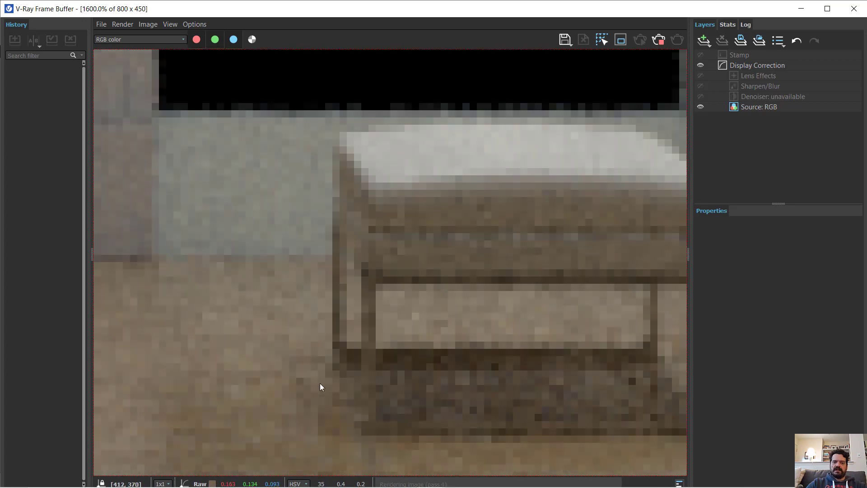
{"action": "scroll", "coordinate": [309, 382], "scroll_direction": "down", "scroll_amount": 1}
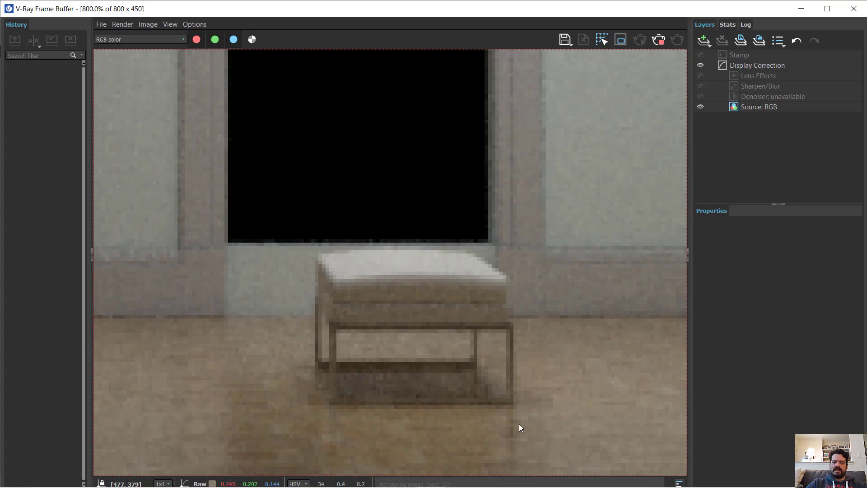
{"action": "scroll", "coordinate": [497, 420], "scroll_direction": "down", "scroll_amount": 2}
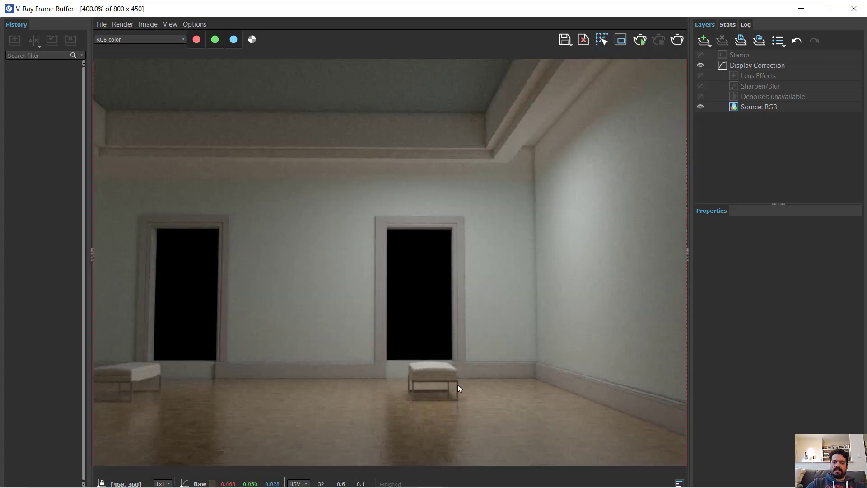
{"action": "scroll", "coordinate": [458, 387], "scroll_direction": "up", "scroll_amount": 1}
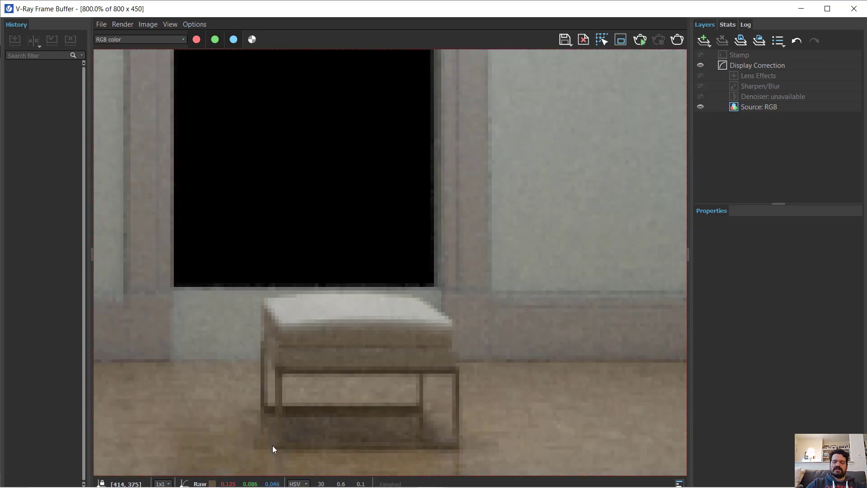
{"action": "scroll", "coordinate": [284, 408], "scroll_direction": "down", "scroll_amount": 1}
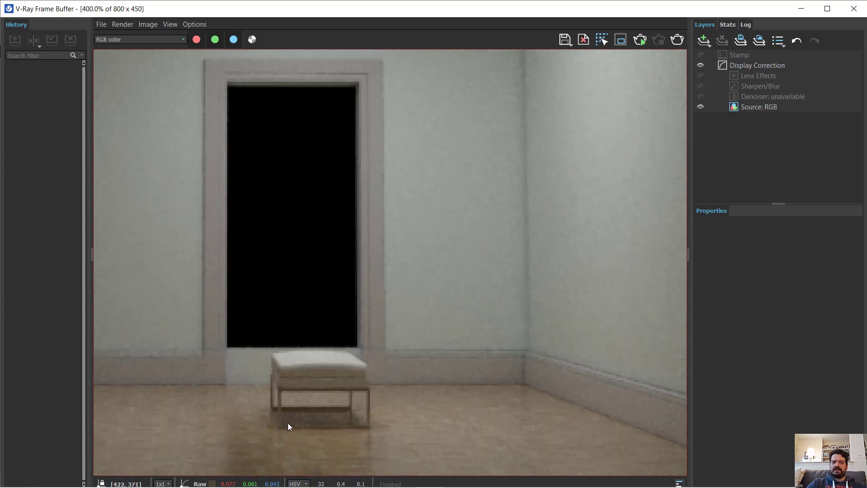
{"action": "left_click", "coordinate": [853, 8]}
Step: Set the Rectangle Light's directionality to 1 and check its beam with a short test render
{"action": "left_click", "coordinate": [318, 321]}
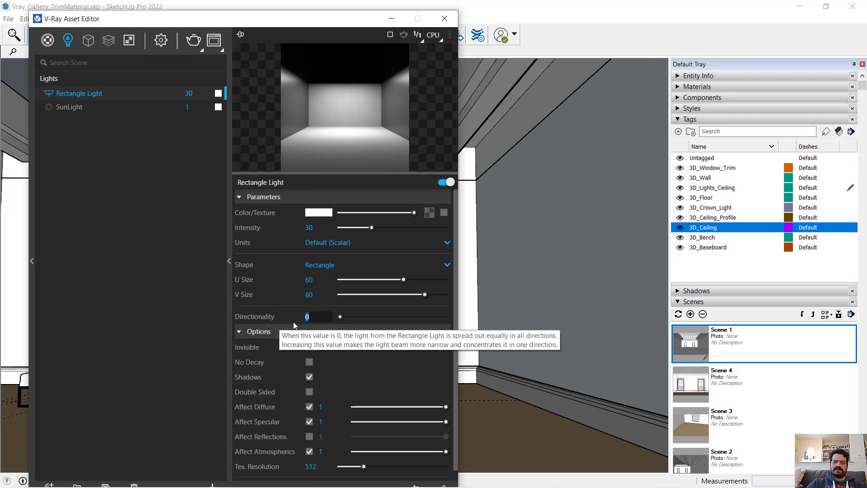
{"action": "type", "text": "1"}
{"action": "key", "text": "Return"}
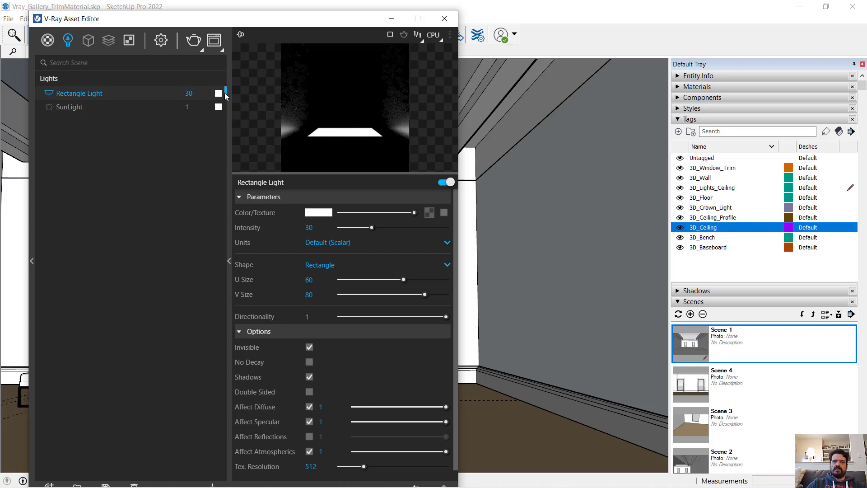
{"action": "left_click", "coordinate": [194, 41]}
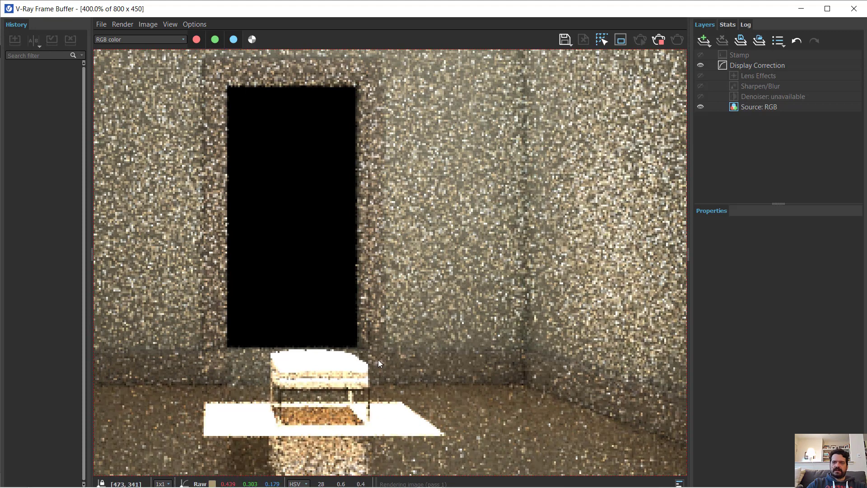
{"action": "left_click", "coordinate": [659, 40]}
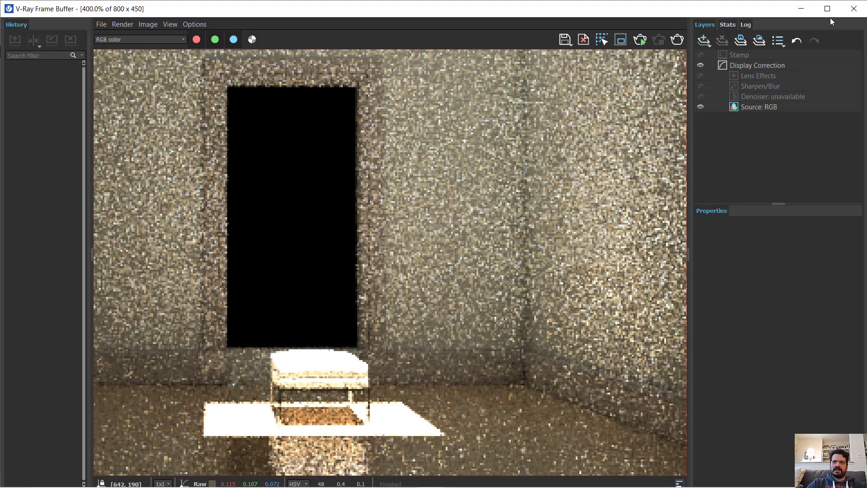
{"action": "left_click", "coordinate": [854, 9]}
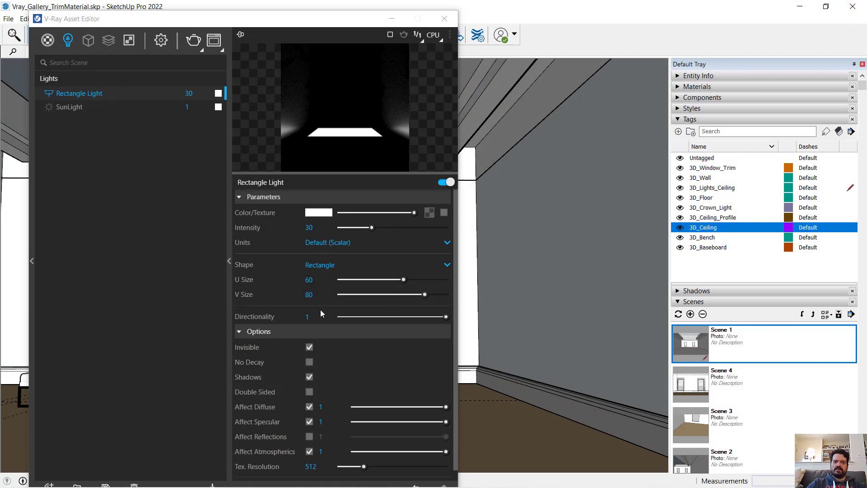
Step: Set the Rectangle Light's directionality to .5, check it in a test render, and close the asset editor
{"action": "left_click_drag", "start_coordinate": [317, 317], "coordinate": [288, 317]}
{"action": "type", "text": "."}
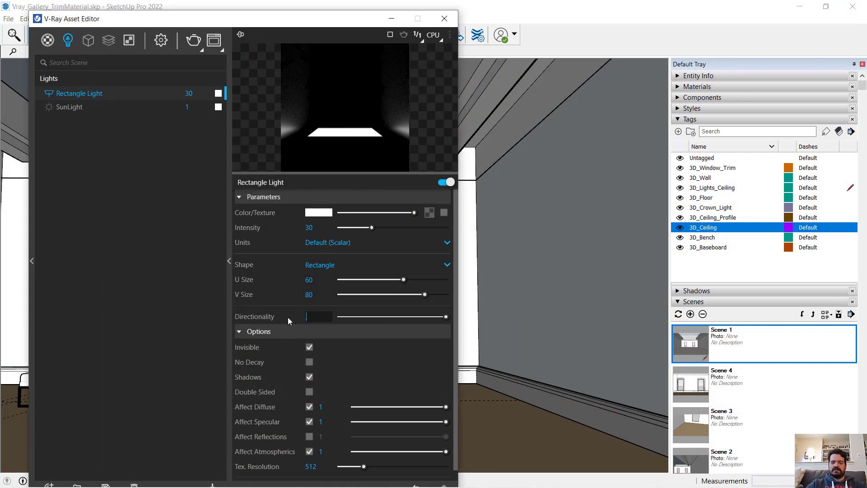
{"action": "type", "text": "5"}
{"action": "key", "text": "Return"}
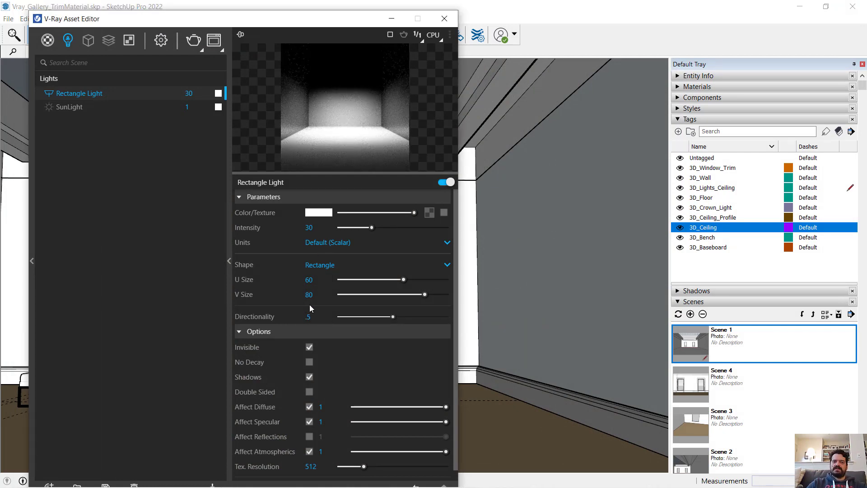
{"action": "left_click", "coordinate": [195, 46]}
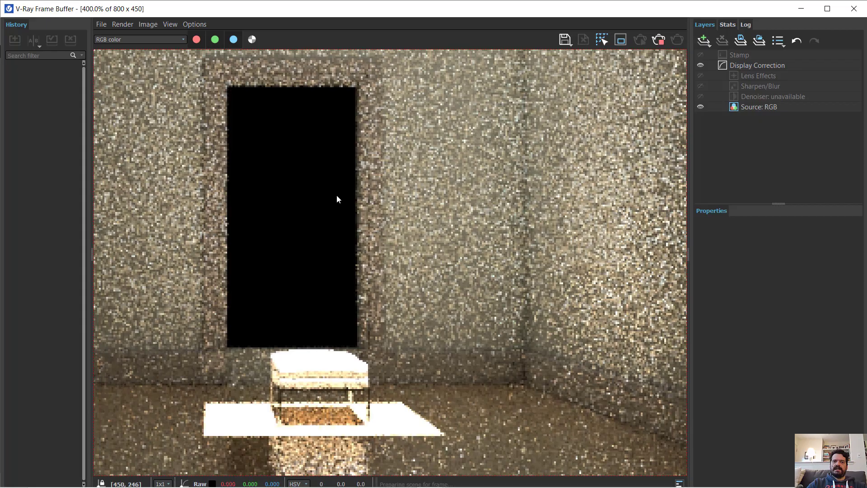
{"action": "scroll", "coordinate": [359, 331], "scroll_direction": "down", "scroll_amount": 1}
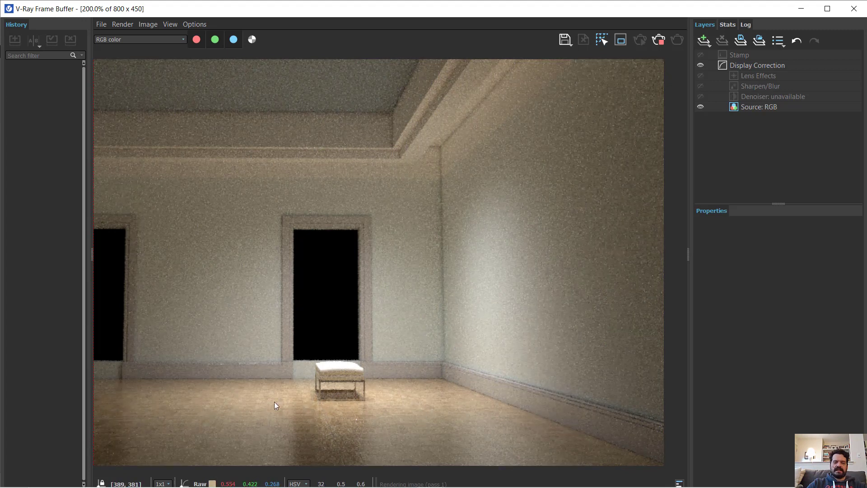
{"action": "left_click", "coordinate": [801, 8]}
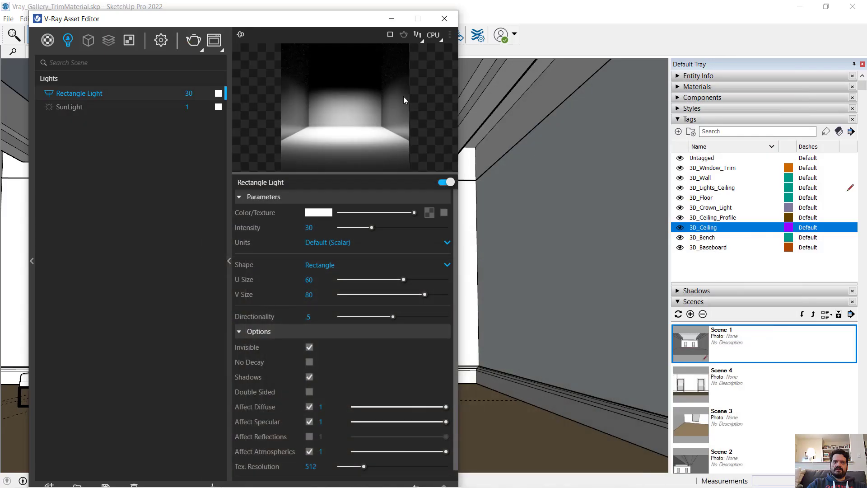
{"action": "left_click", "coordinate": [444, 15]}
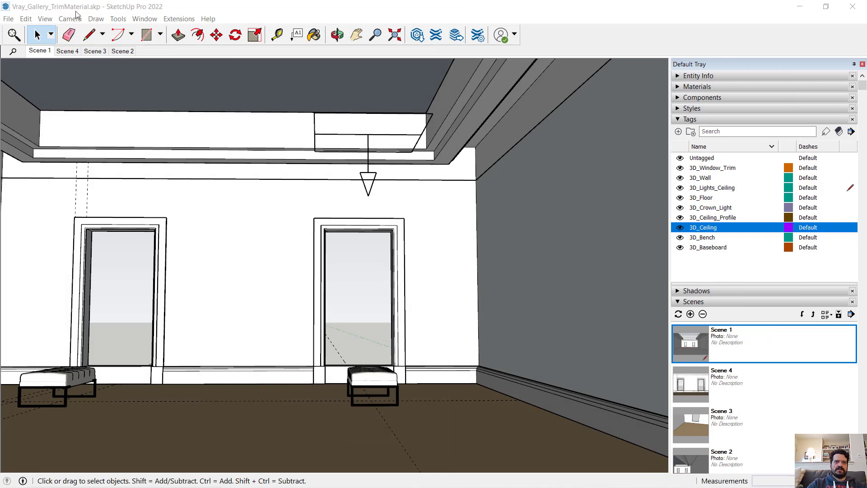
Step: Switch the model to the standard top view in parallel projection
{"action": "left_click", "coordinate": [46, 17]}
{"action": "mouse_move", "coordinate": [75, 22]}
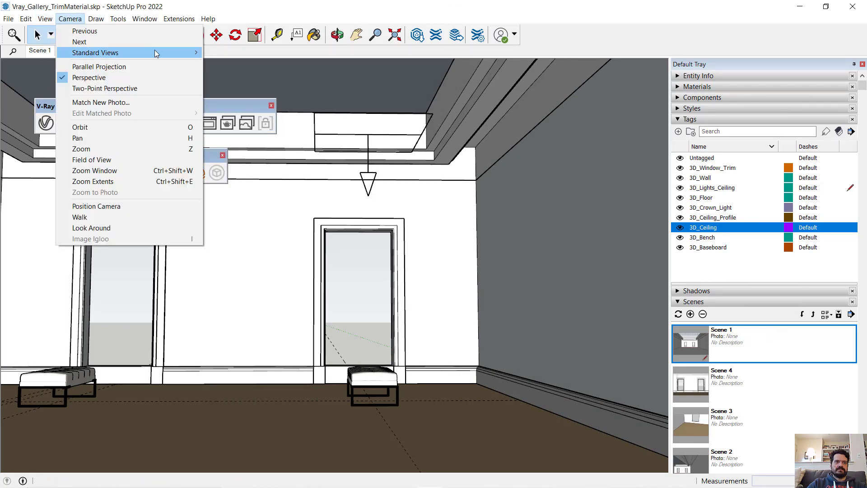
{"action": "mouse_move", "coordinate": [155, 51]}
{"action": "left_click", "coordinate": [223, 53]}
{"action": "left_click", "coordinate": [70, 18]}
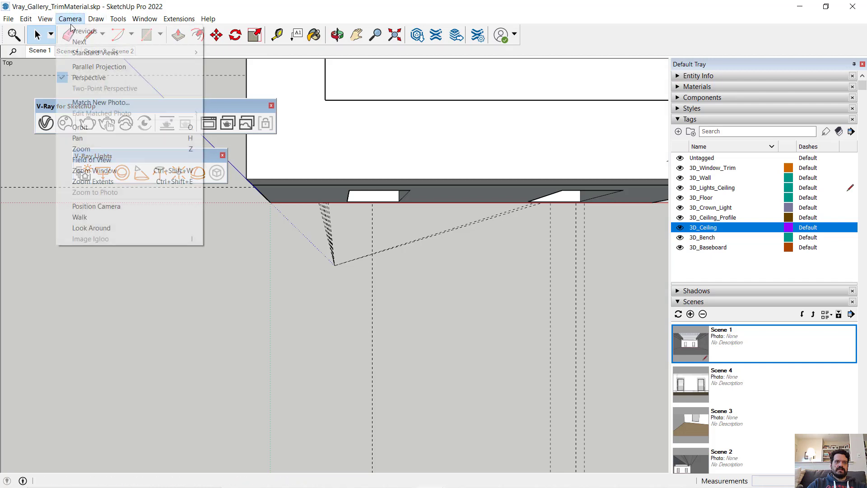
{"action": "left_click", "coordinate": [92, 66]}
Step: Show the top view in parallel projection with the wireframe face style
{"action": "left_click", "coordinate": [70, 18]}
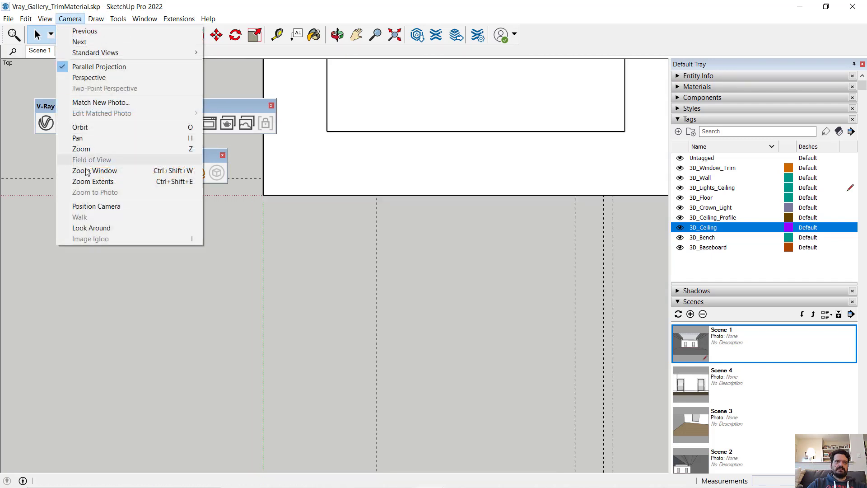
{"action": "mouse_move", "coordinate": [45, 19]}
{"action": "mouse_move", "coordinate": [71, 170]}
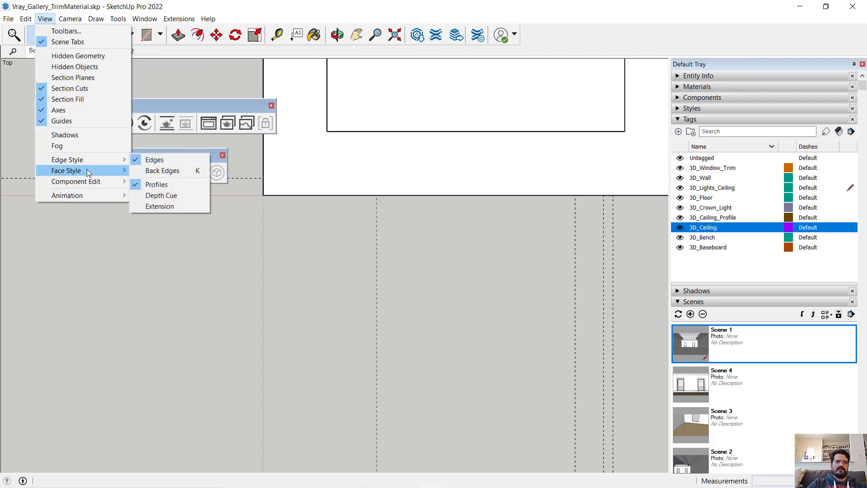
{"action": "left_click", "coordinate": [166, 185]}
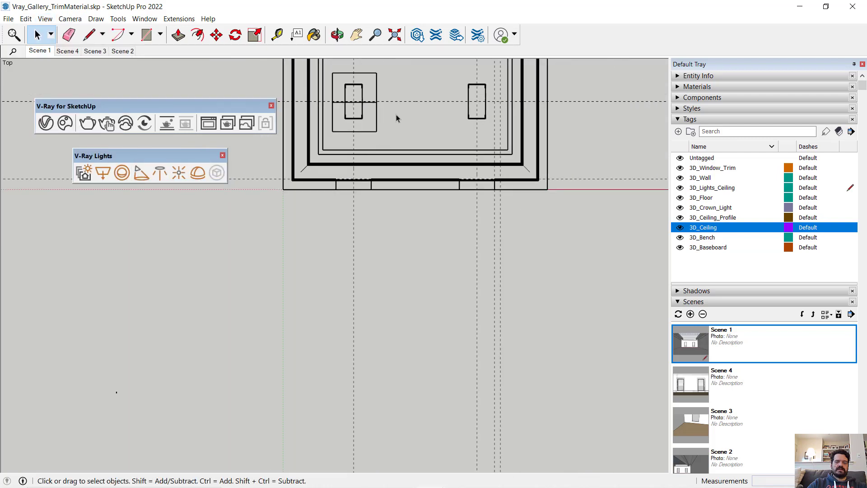
Step: Copy the rectangle light along the red axis, about 13' 10" across, so it sits centered above the second bench
{"action": "left_click", "coordinate": [377, 132]}
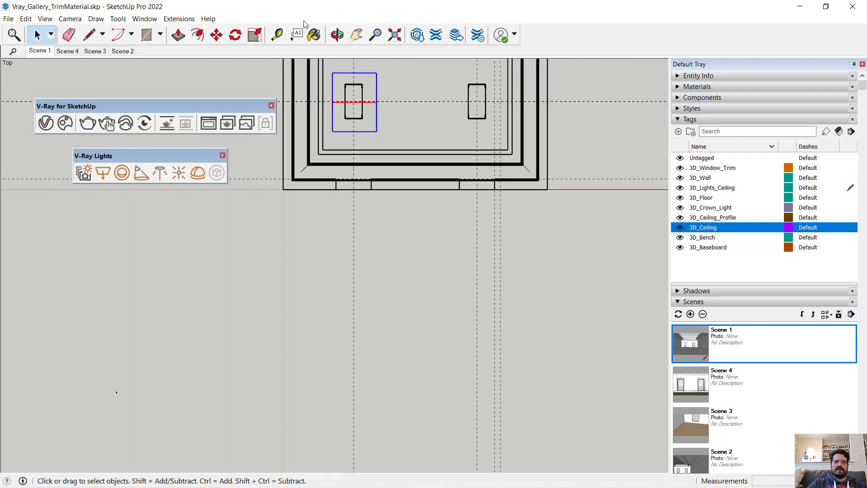
{"action": "left_click", "coordinate": [217, 35]}
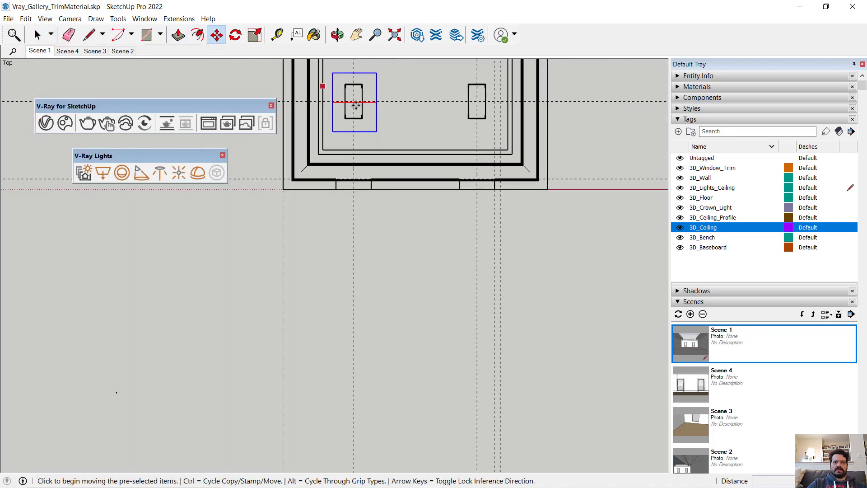
{"action": "left_click", "coordinate": [377, 131]}
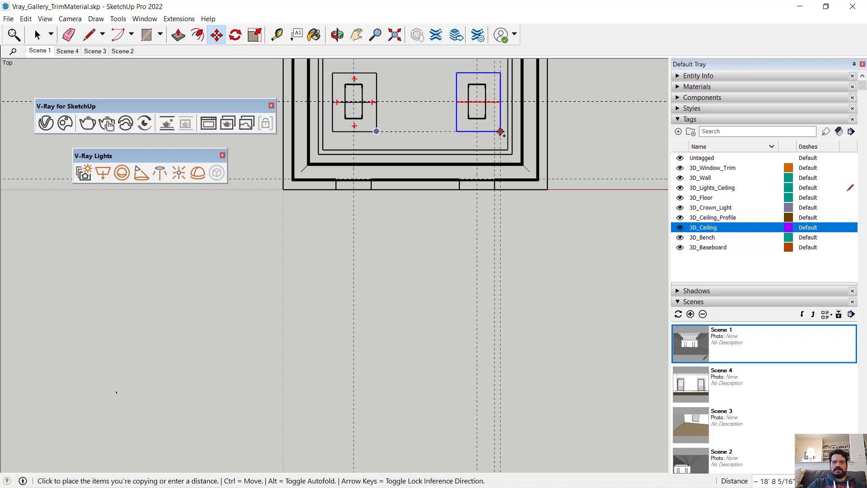
{"action": "scroll", "coordinate": [499, 132], "scroll_direction": "up", "scroll_amount": 4}
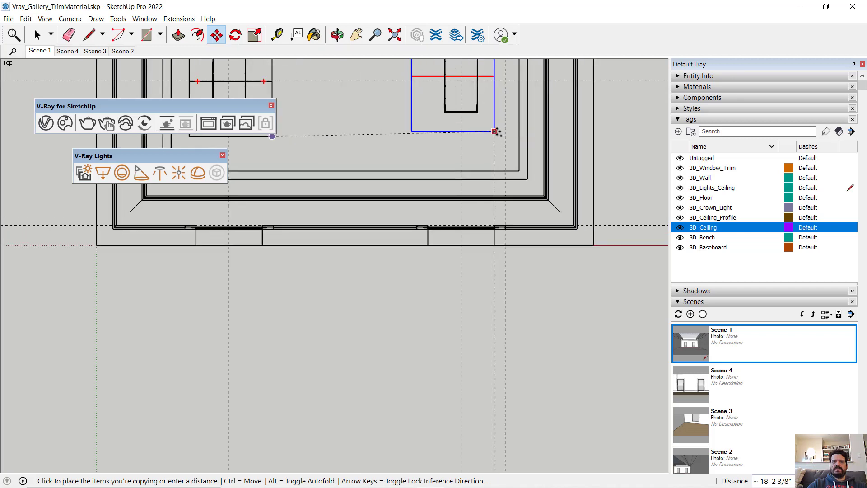
{"action": "key", "text": "Up"}
{"action": "key", "text": "Left"}
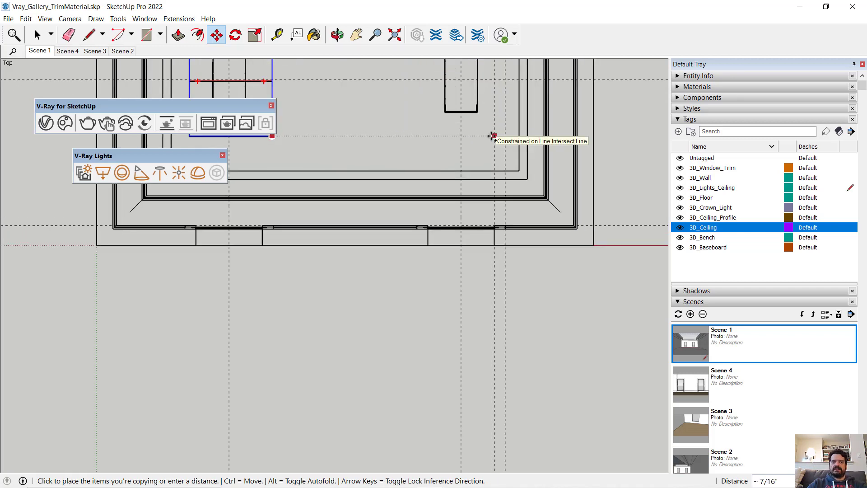
{"action": "key", "text": "Right"}
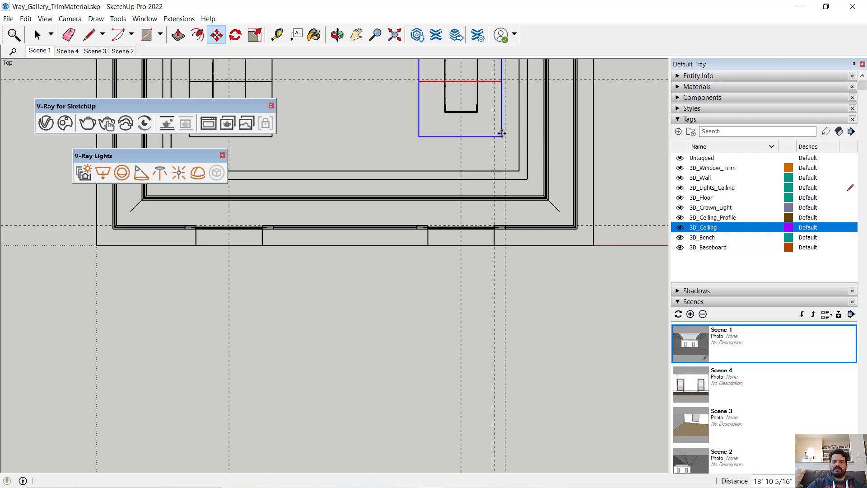
{"action": "key", "text": "Escape"}
{"action": "left_click", "coordinate": [37, 35]}
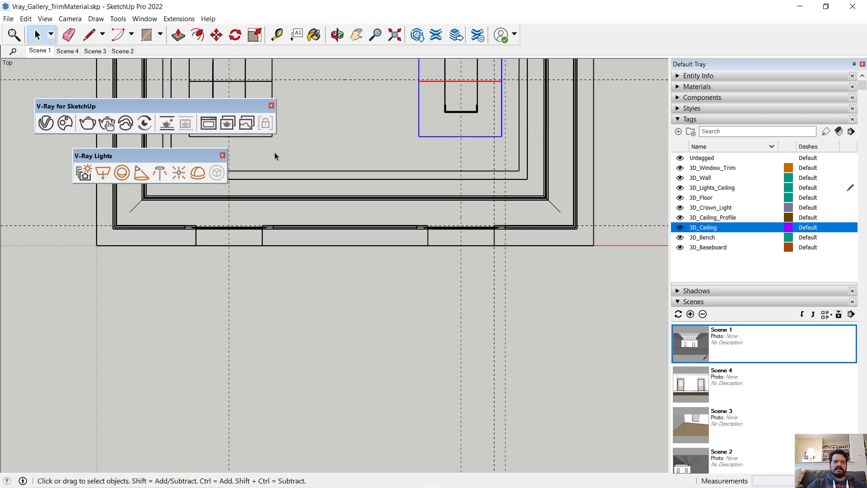
Step: Return to the Scene 1 view and raise the Emissive material's color to a warm near-white in the V-Ray Asset Editor
{"action": "double_click", "coordinate": [676, 328]}
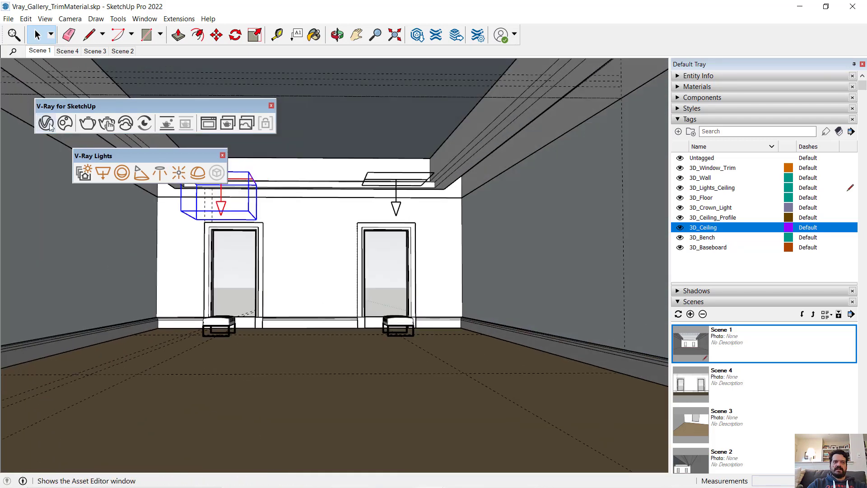
{"action": "left_click", "coordinate": [50, 123]}
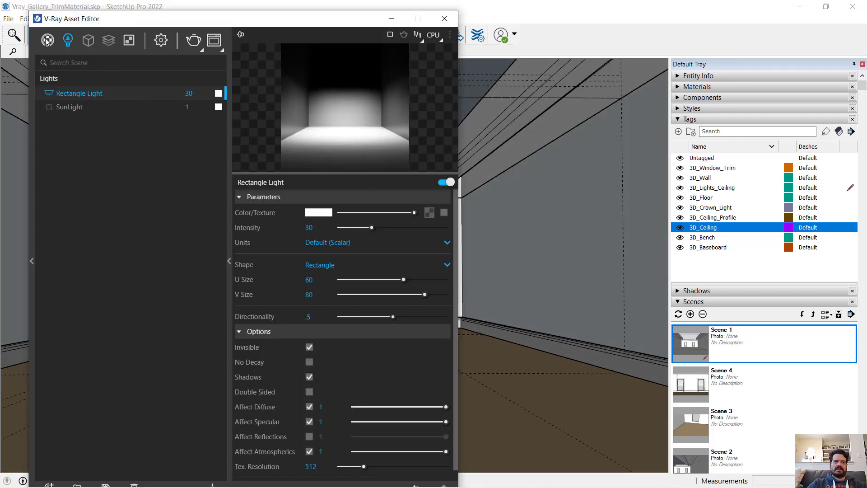
{"action": "left_click", "coordinate": [47, 40]}
{"action": "left_click", "coordinate": [69, 120]}
{"action": "left_click_drag", "start_coordinate": [339, 213], "coordinate": [415, 213]}
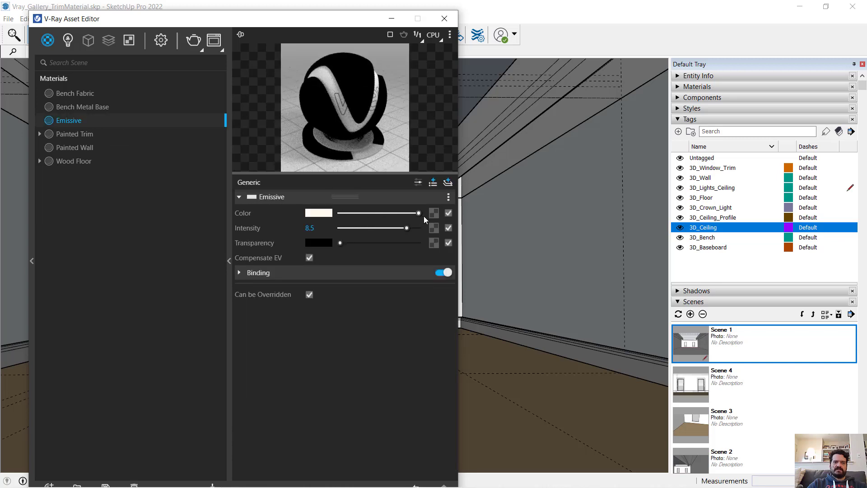
{"action": "left_click", "coordinate": [318, 213]}
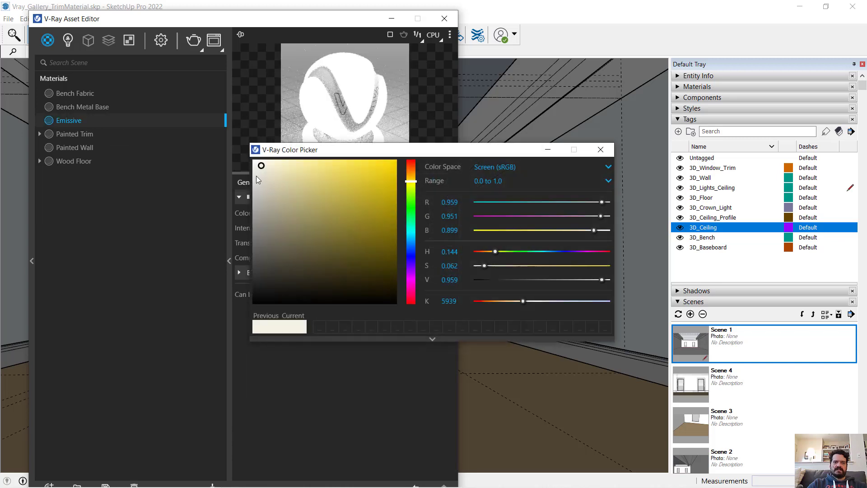
{"action": "left_click", "coordinate": [599, 149]}
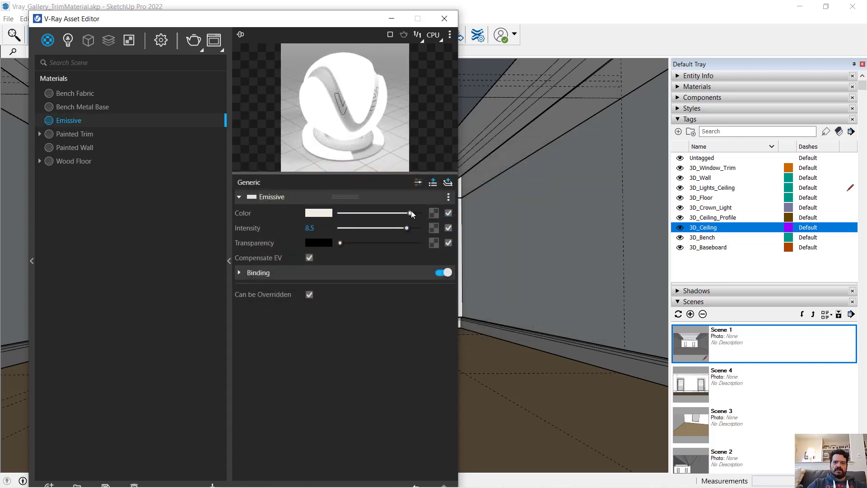
Step: Enable the environment background in the render settings and turn the SunLight on
{"action": "left_click", "coordinate": [162, 41]}
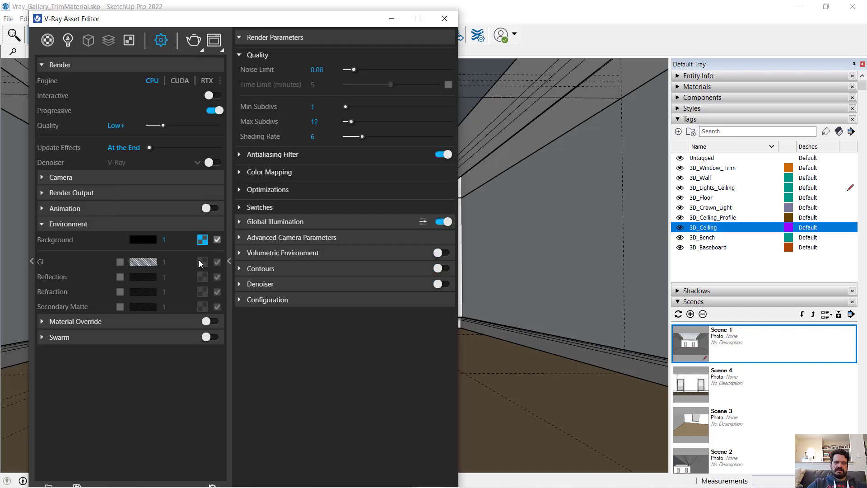
{"action": "left_click", "coordinate": [47, 39]}
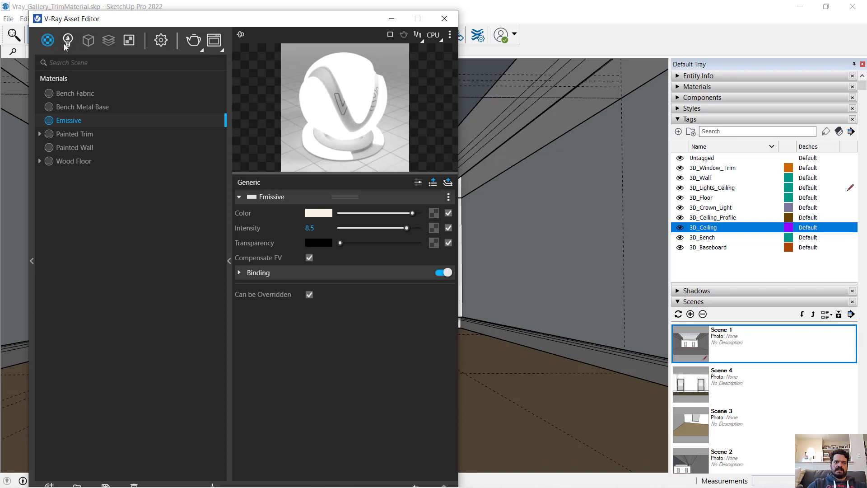
{"action": "left_click", "coordinate": [67, 40]}
{"action": "left_click", "coordinate": [75, 106]}
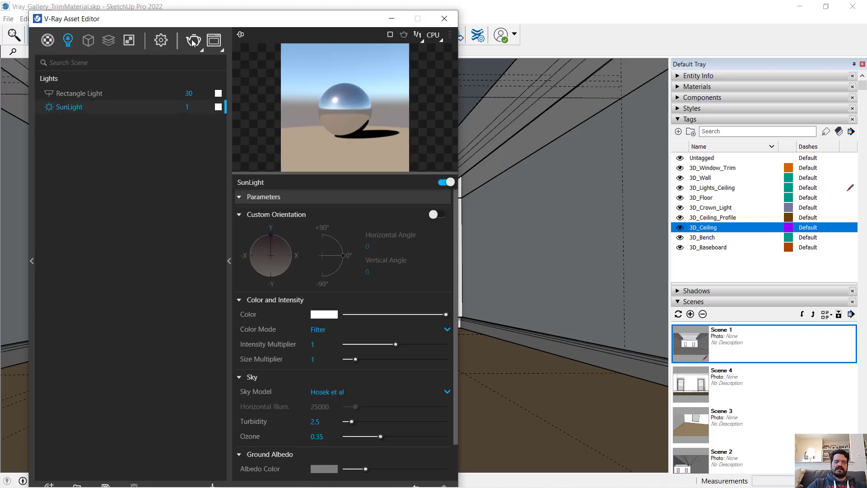
Step: Render the gallery with the ceiling lights, emissive lighting and daylight all enabled
{"action": "left_click_drag", "start_coordinate": [203, 20], "coordinate": [283, 347]}
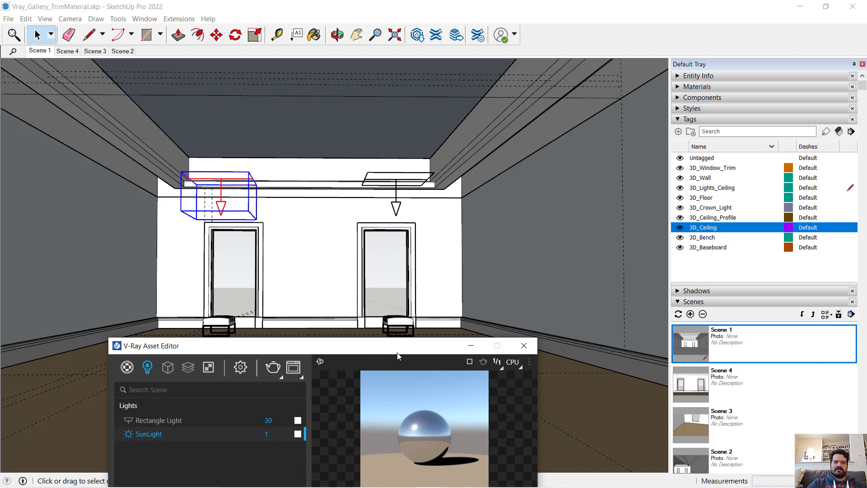
{"action": "left_click_drag", "start_coordinate": [397, 356], "coordinate": [355, 99]}
{"action": "left_click", "coordinate": [232, 111]}
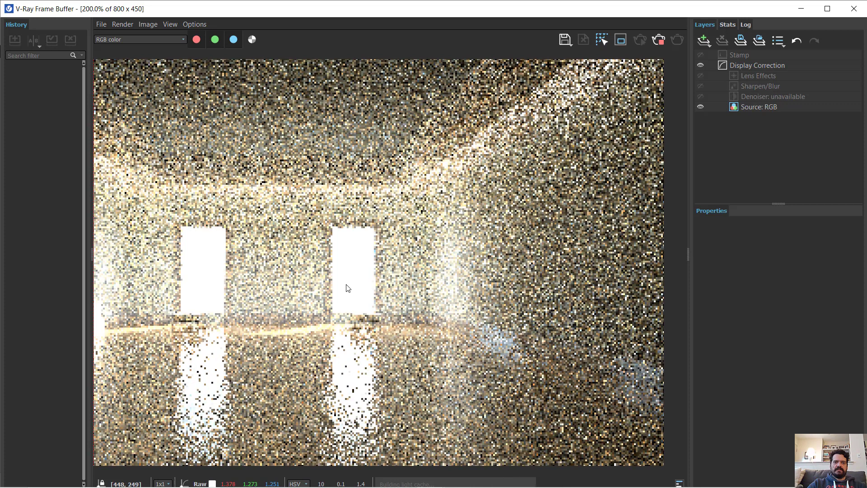
Step: Examine the light on the walls, windows and benches in the render, stop it, and minimize the V-Ray windows
{"action": "scroll", "coordinate": [273, 287], "scroll_direction": "down", "scroll_amount": 1}
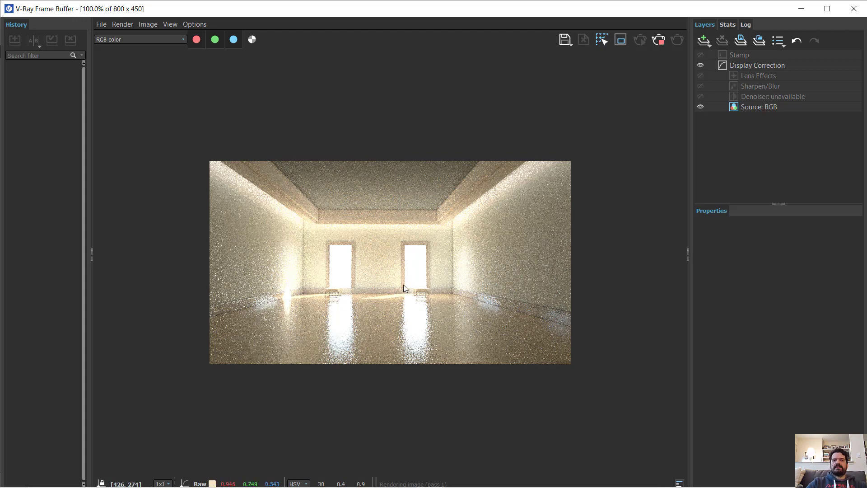
{"action": "scroll", "coordinate": [463, 276], "scroll_direction": "up", "scroll_amount": 1}
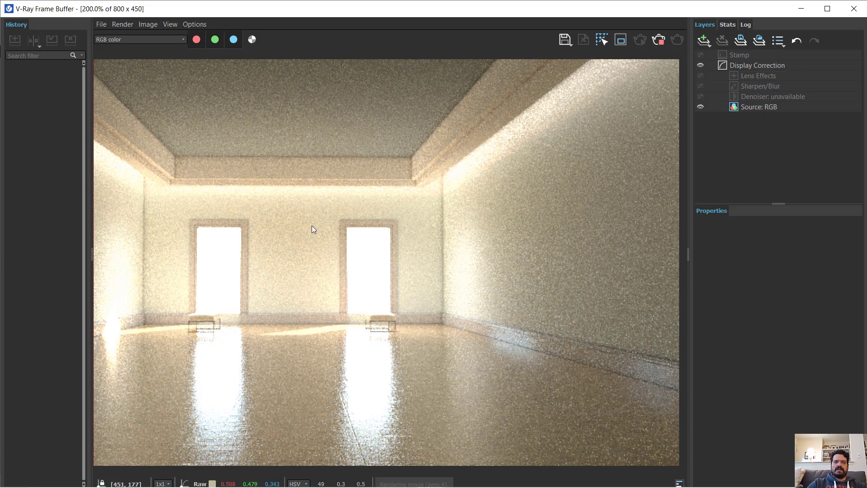
{"action": "scroll", "coordinate": [143, 276], "scroll_direction": "down", "scroll_amount": 1}
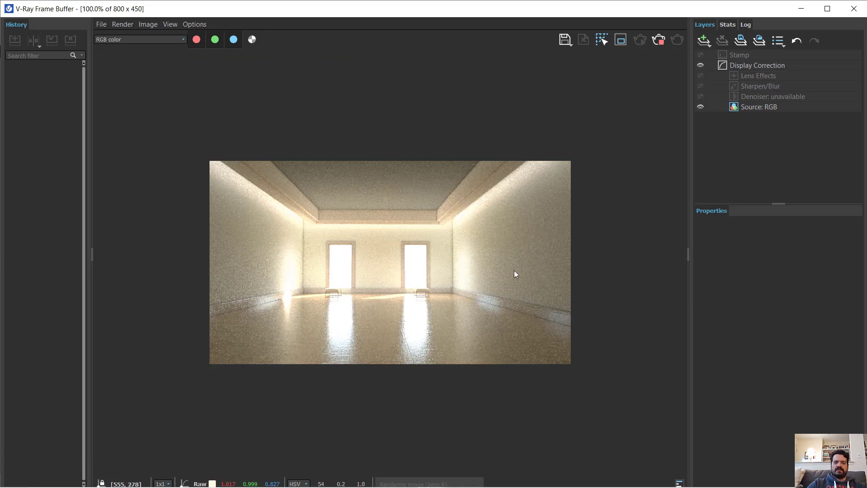
{"action": "scroll", "coordinate": [400, 254], "scroll_direction": "up", "scroll_amount": 1}
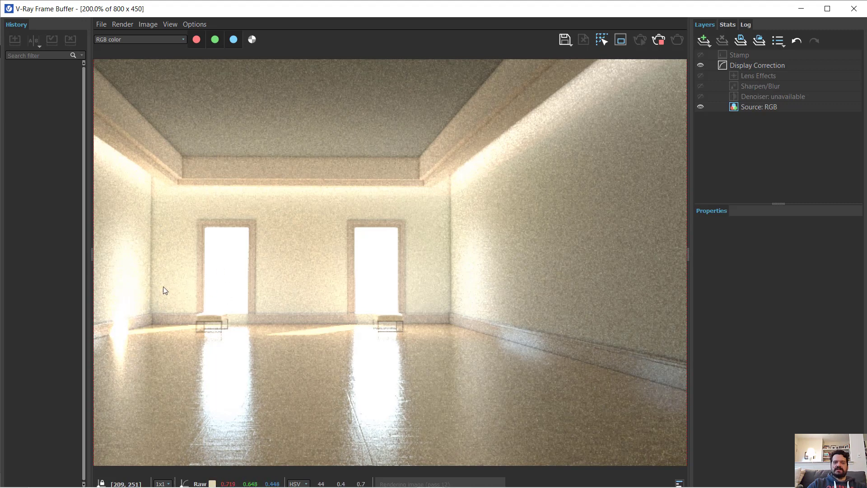
{"action": "middle_click_drag", "start_coordinate": [222, 253], "coordinate": [334, 290]}
{"action": "scroll", "coordinate": [350, 276], "scroll_direction": "down", "scroll_amount": 2}
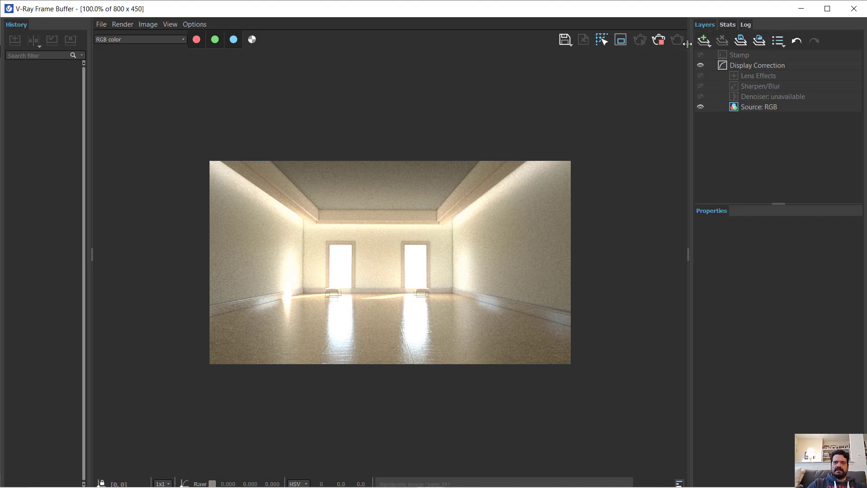
{"action": "left_click", "coordinate": [656, 40]}
{"action": "left_click", "coordinate": [801, 9]}
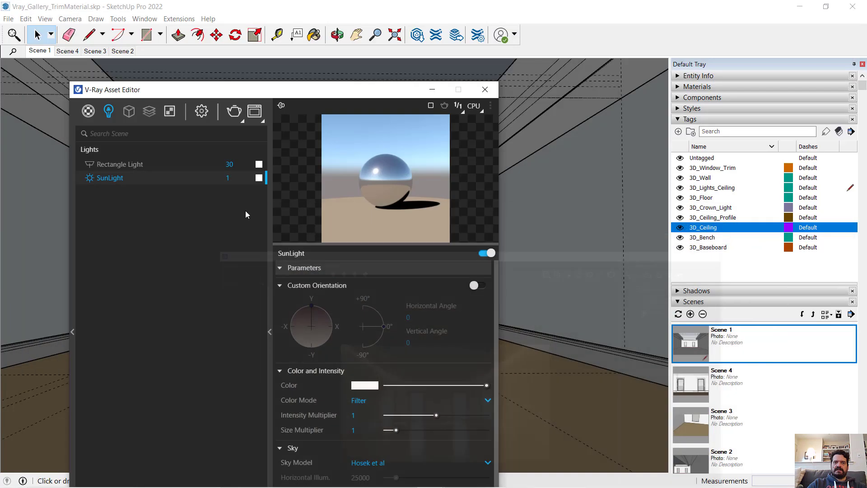
{"action": "left_click", "coordinate": [428, 91]}
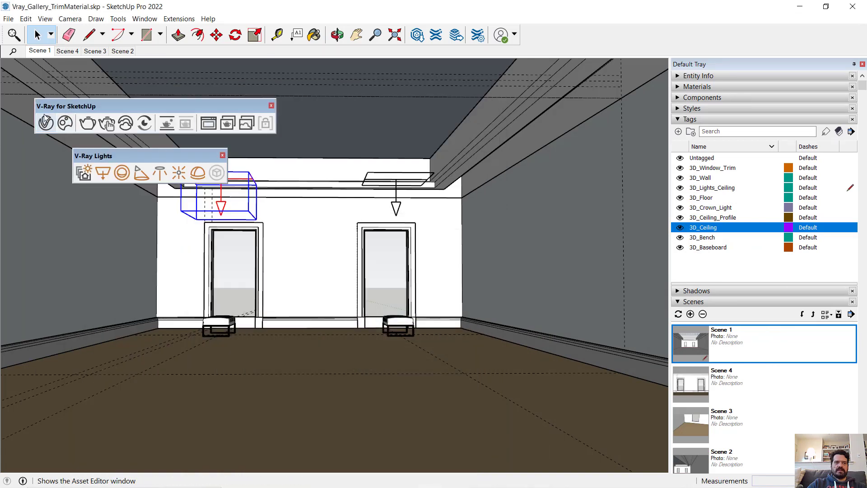
Step: Switch the model to the standard top view with wireframe faces and parallel projection
{"action": "left_click", "coordinate": [70, 19]}
{"action": "mouse_move", "coordinate": [98, 53]}
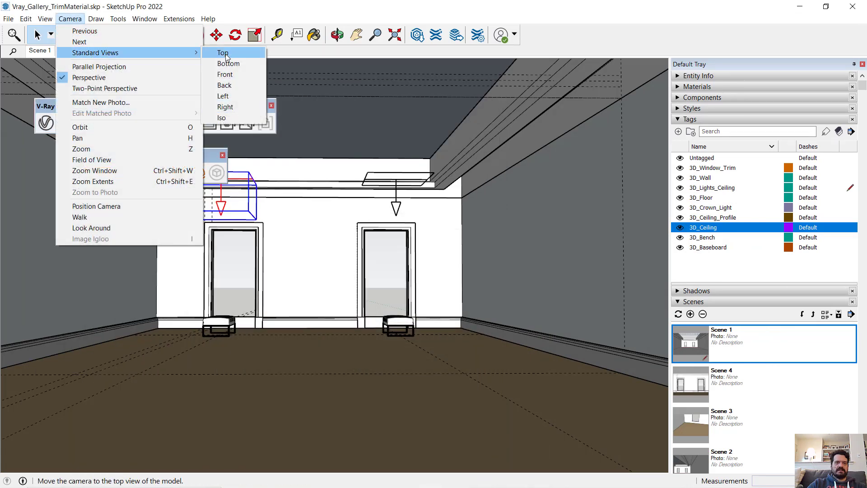
{"action": "left_click", "coordinate": [222, 53]}
{"action": "left_click", "coordinate": [70, 19]}
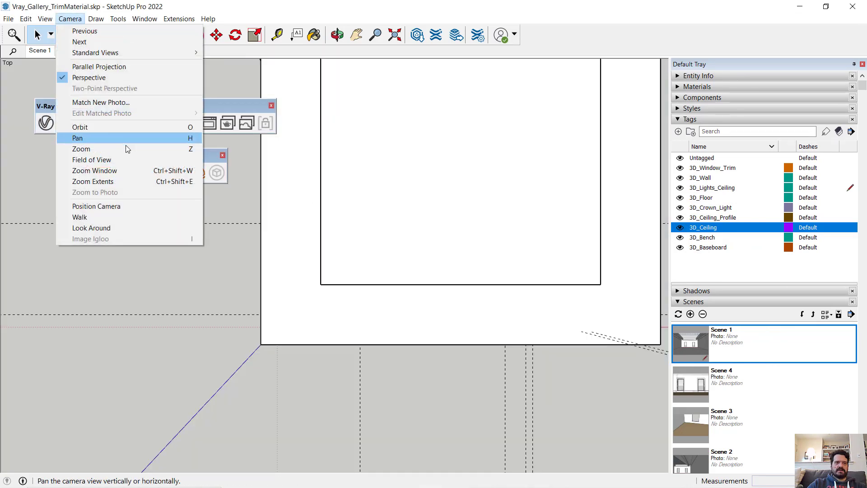
{"action": "mouse_move", "coordinate": [45, 18]}
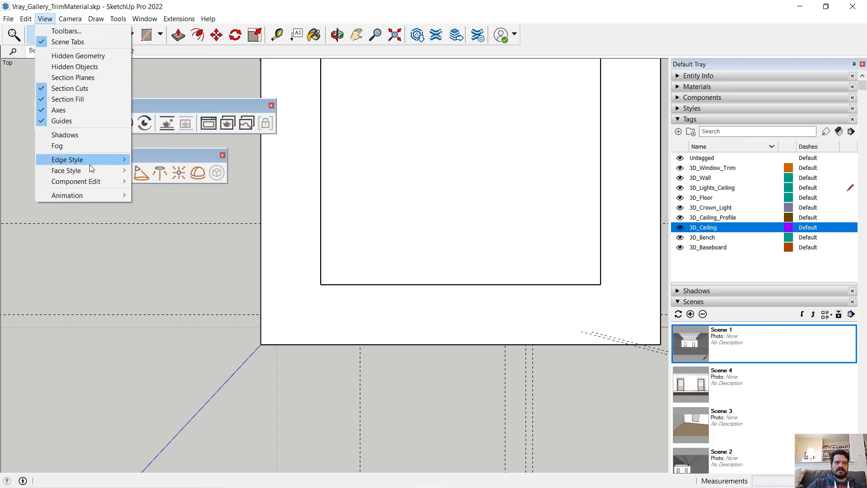
{"action": "mouse_move", "coordinate": [91, 170]}
{"action": "left_click", "coordinate": [149, 172]}
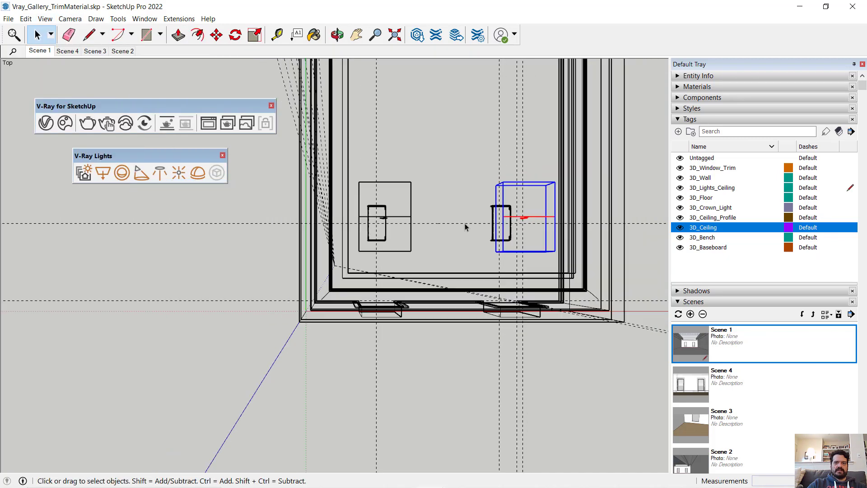
{"action": "left_click", "coordinate": [70, 18]}
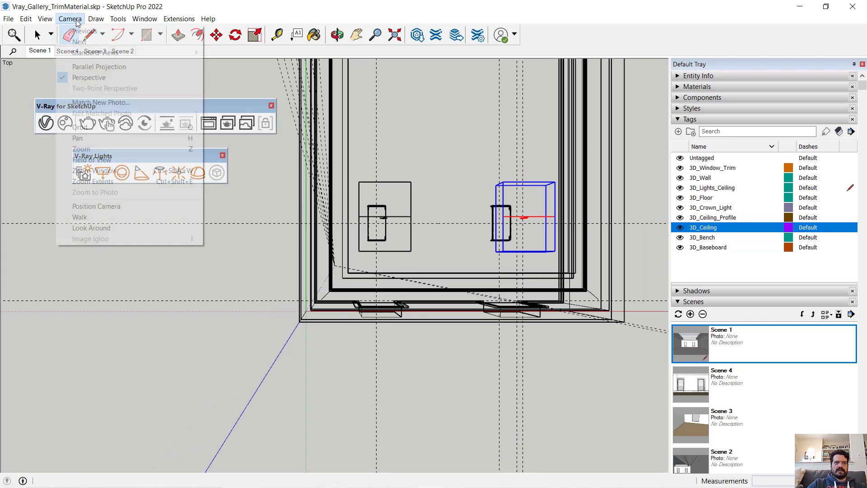
{"action": "left_click", "coordinate": [91, 66]}
Step: Copy both rectangle lights above the benches about 15' 7" along the green axis, down the length of the gallery
{"action": "key", "text": "space"}
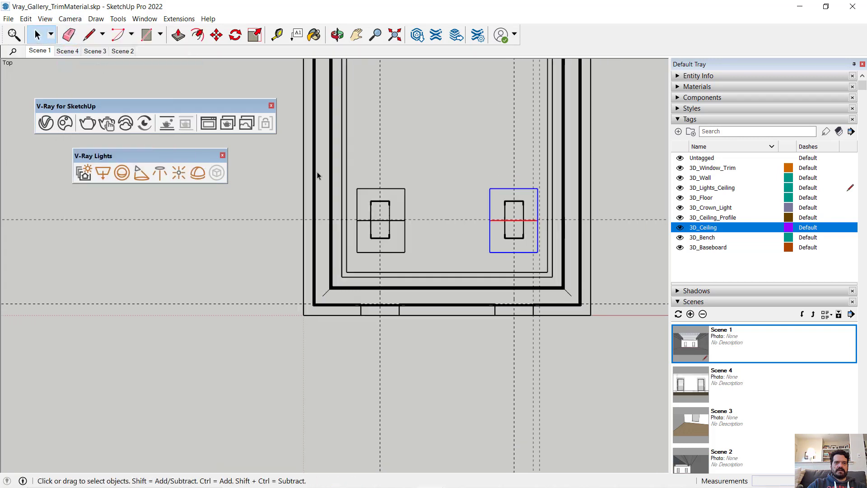
{"action": "left_click", "coordinate": [395, 192], "text": "ctrl"}
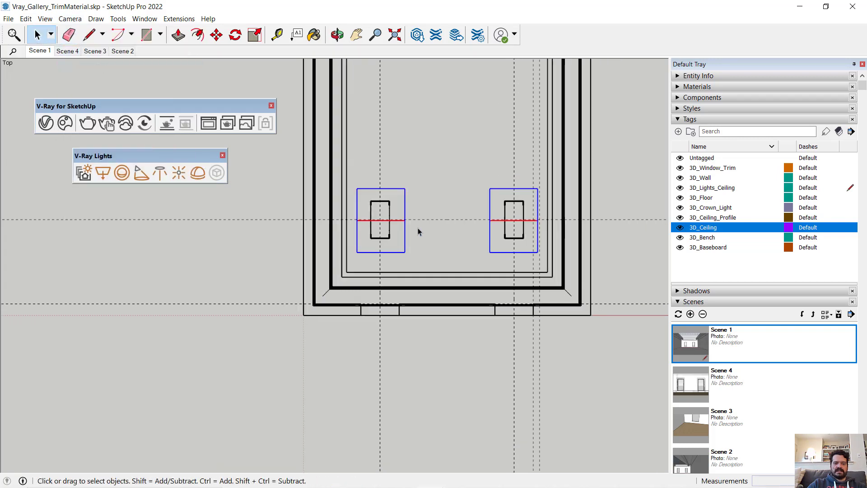
{"action": "key", "text": "m"}
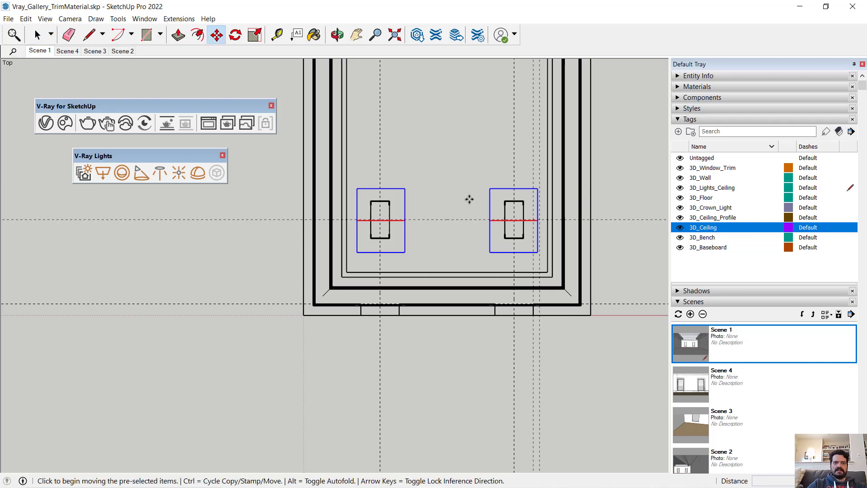
{"action": "scroll", "coordinate": [406, 223], "scroll_direction": "down", "scroll_amount": 3}
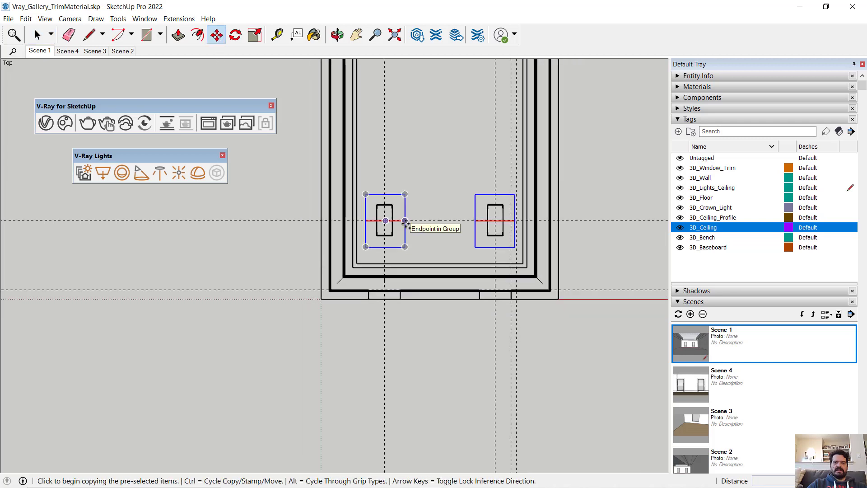
{"action": "key", "text": "ctrl"}
{"action": "left_click", "coordinate": [405, 210]}
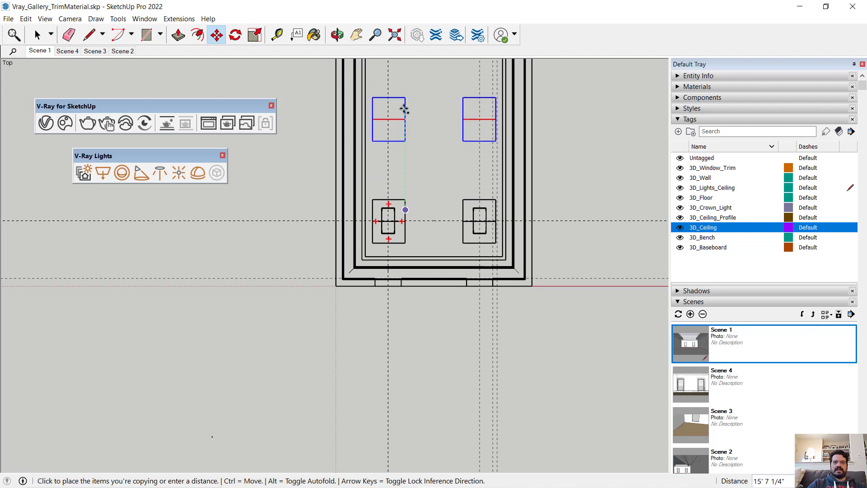
{"action": "left_click", "coordinate": [404, 110]}
Step: Copy the second pair of rectangle lights about 16' farther along the green axis to form a third row
{"action": "scroll", "coordinate": [408, 124], "scroll_direction": "down", "scroll_amount": 1}
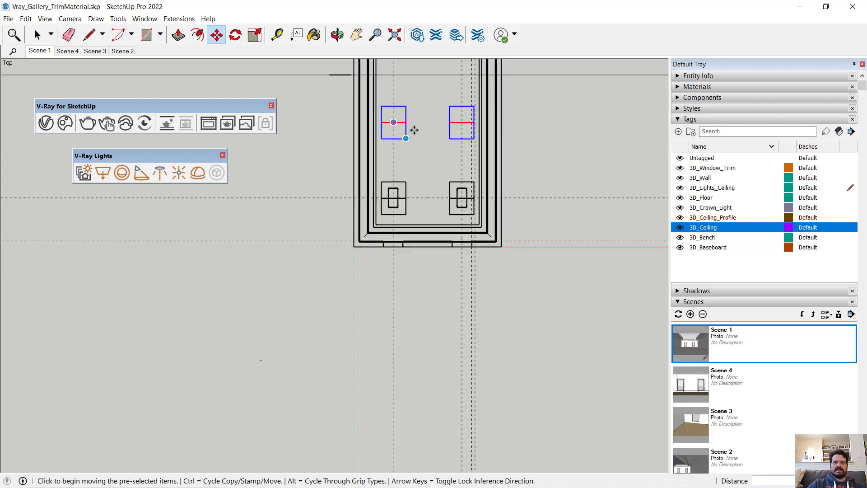
{"action": "scroll", "coordinate": [412, 124], "scroll_direction": "down", "scroll_amount": 1}
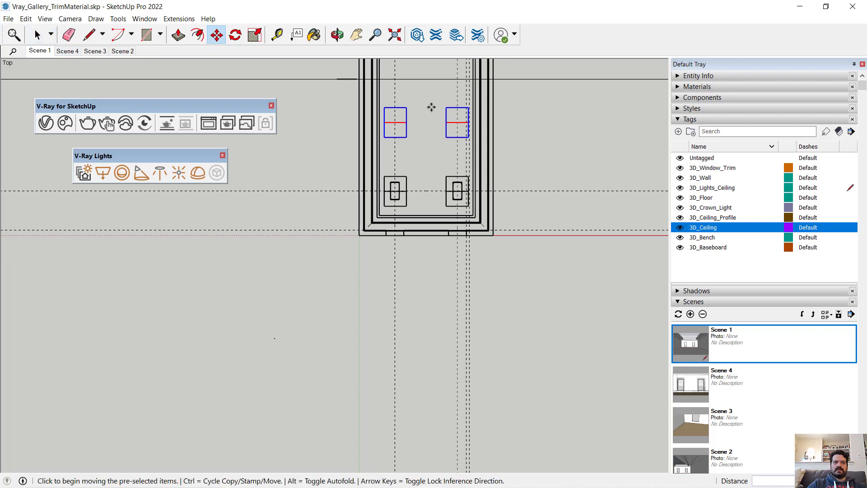
{"action": "middle_click_drag", "start_coordinate": [471, 148], "coordinate": [447, 299], "text": "shift"}
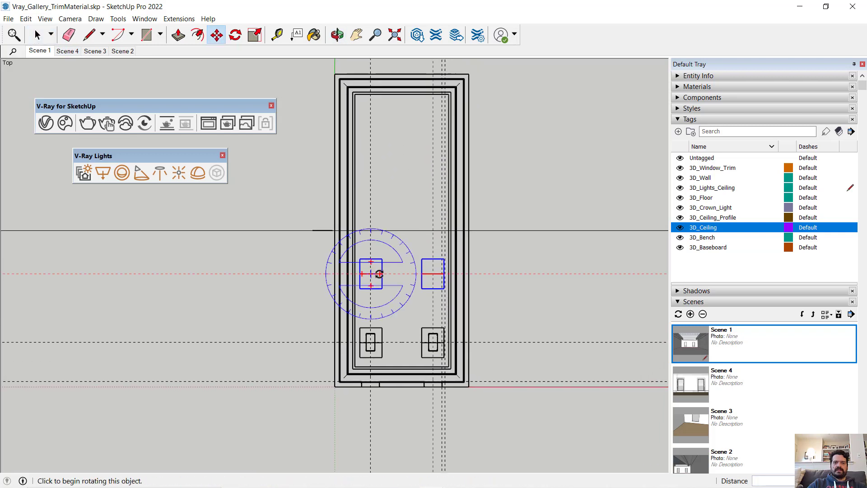
{"action": "key", "text": "ctrl"}
{"action": "left_click", "coordinate": [382, 274]}
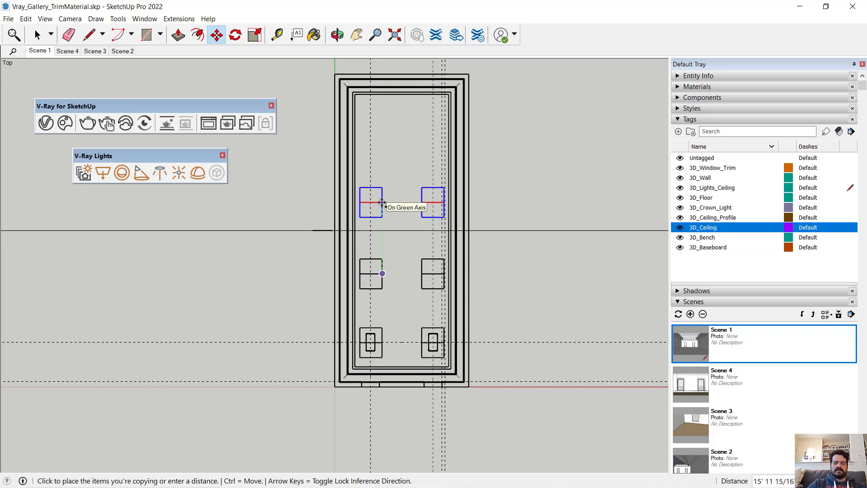
{"action": "left_click", "coordinate": [382, 203]}
{"action": "left_click", "coordinate": [38, 34]}
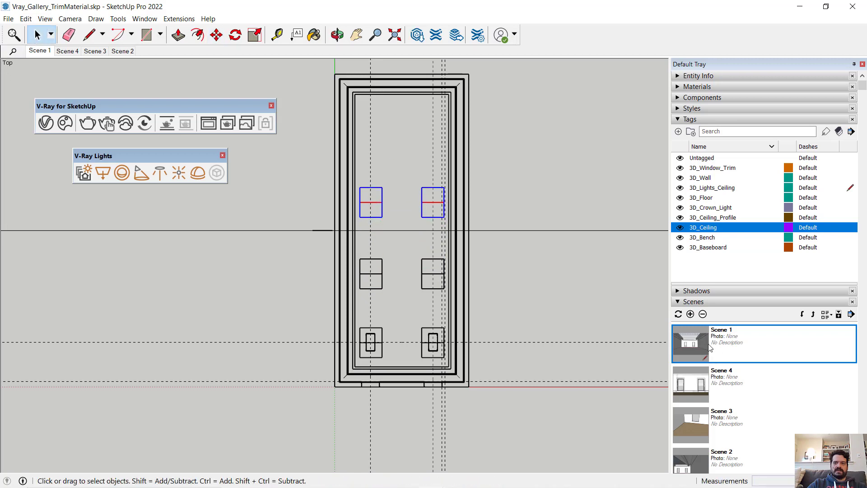
Step: Return to the Scene 1 view and set the Rectangle Light's directionality to 0.2
{"action": "double_click", "coordinate": [693, 342]}
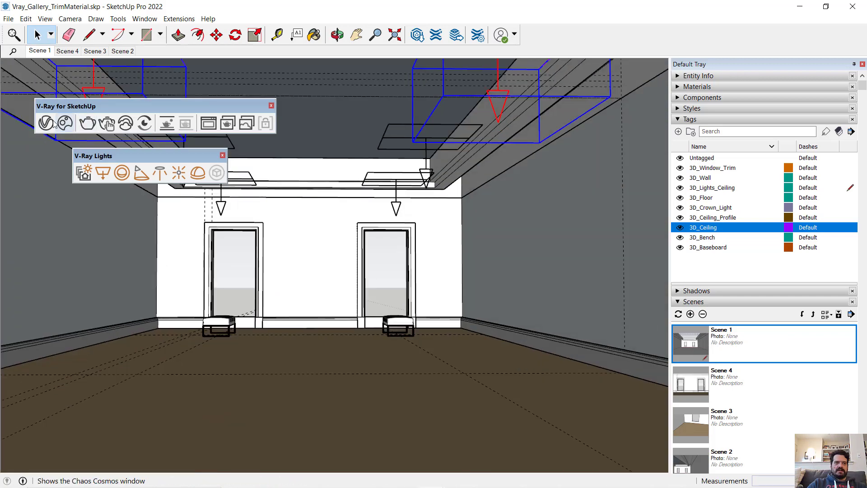
{"action": "left_click", "coordinate": [47, 122]}
{"action": "left_click", "coordinate": [121, 168]}
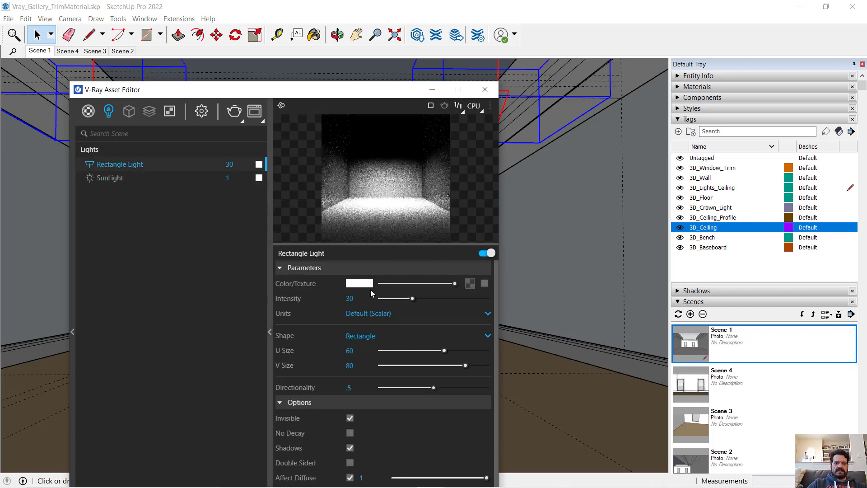
{"action": "type", "text": ".2"}
{"action": "key", "text": "Return"}
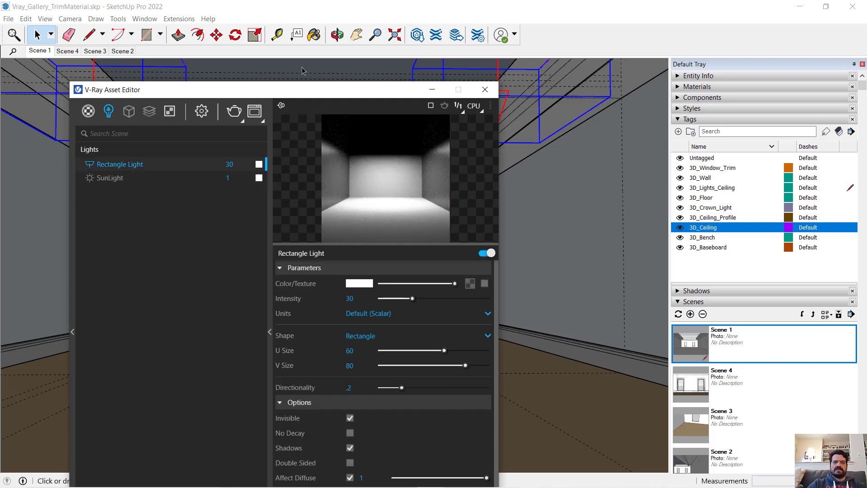
{"action": "left_click_drag", "start_coordinate": [306, 90], "coordinate": [292, 18]}
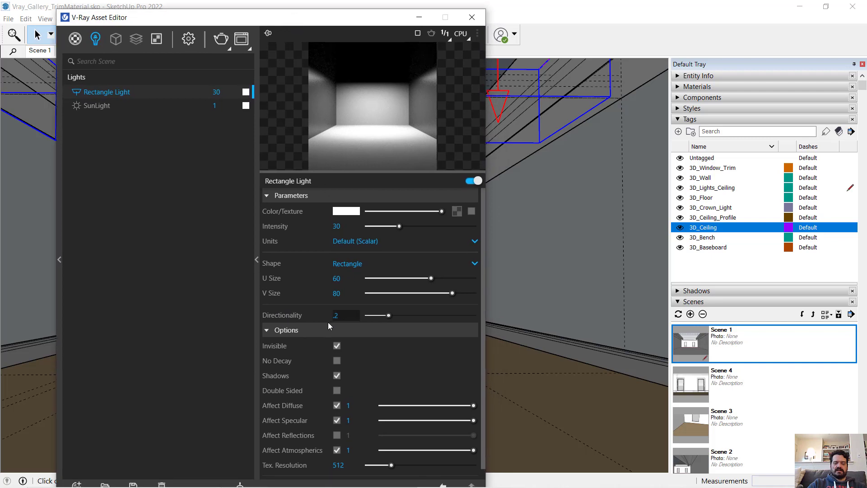
Step: Set the V-Ray camera's exposure value to 12 and render the gallery
{"action": "left_click", "coordinate": [188, 38]}
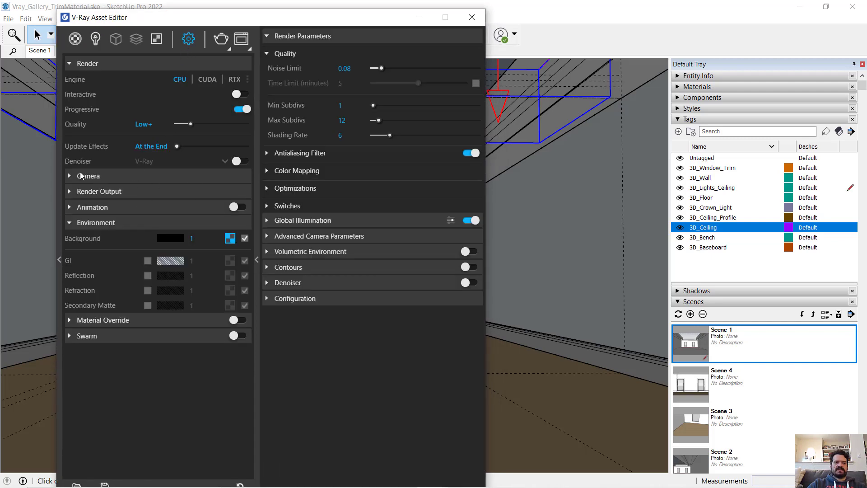
{"action": "left_click", "coordinate": [70, 176]}
{"action": "left_click", "coordinate": [137, 244]}
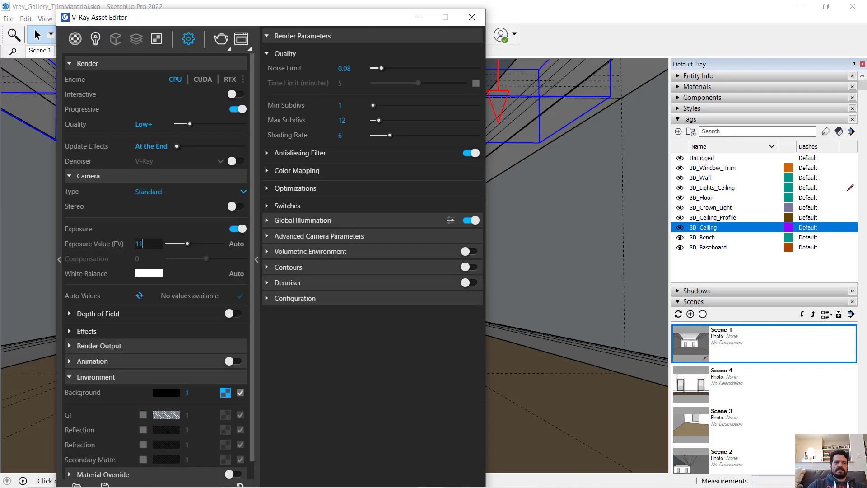
{"action": "type", "text": "12"}
{"action": "key", "text": "Return"}
{"action": "left_click", "coordinate": [221, 40]}
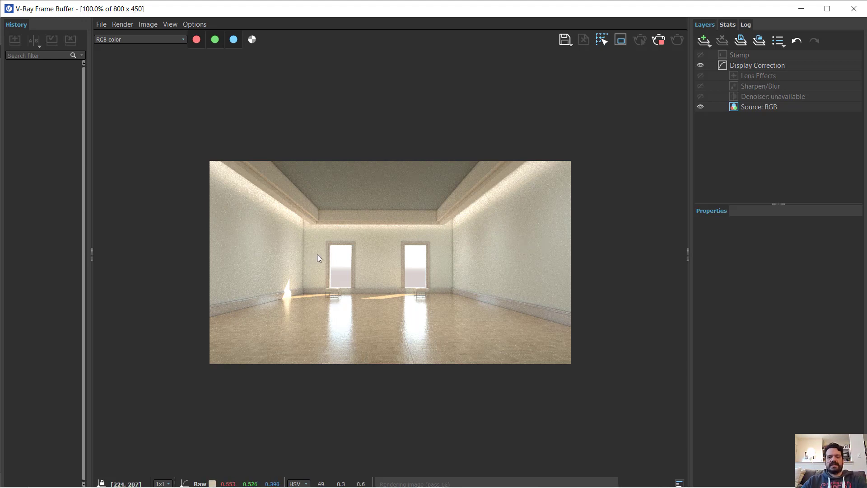
Step: Examine the light on the ceiling, side walls, windows and floor up close in the new render
{"action": "scroll", "coordinate": [324, 269], "scroll_direction": "up", "scroll_amount": 2}
{"action": "middle_click_drag", "start_coordinate": [511, 298], "coordinate": [445, 309]}
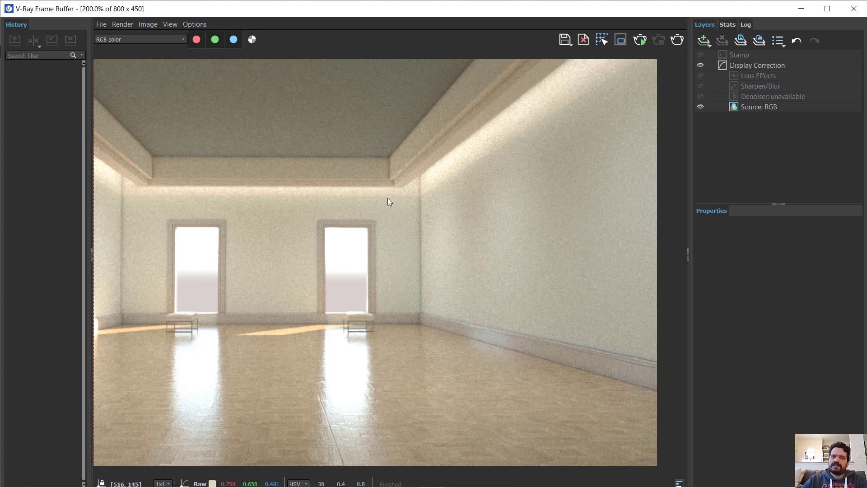
{"action": "middle_click_drag", "start_coordinate": [320, 220], "coordinate": [474, 213]}
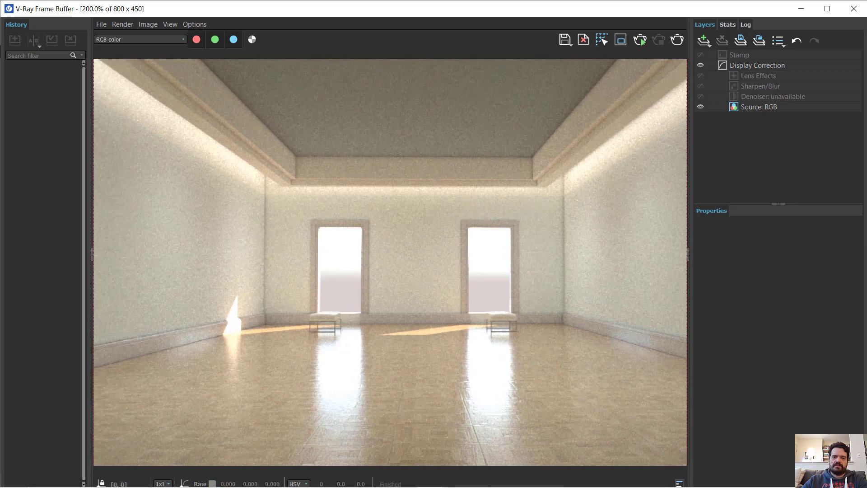
{"action": "left_click", "coordinate": [460, 478]}
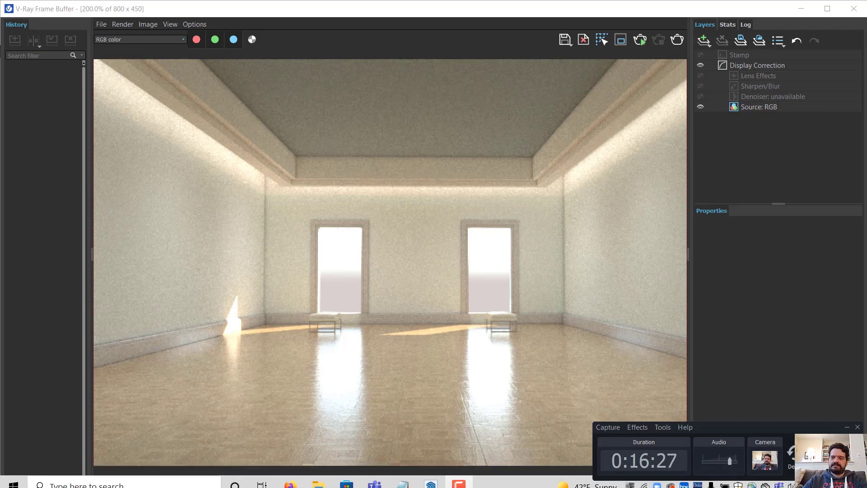